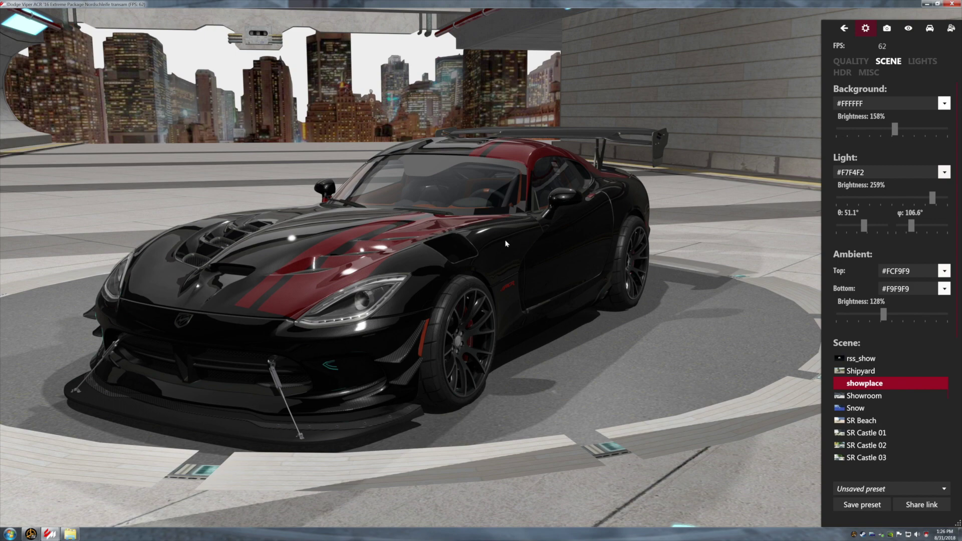
Turn on the car's lights and brake lights, and show the driver
{"action": "mouse_move", "coordinate": [469, 251]}
{"action": "left_mouse_down"}
{"action": "mouse_move", "coordinate": [504, 252]}
{"action": "mouse_move", "coordinate": [473, 252]}
{"action": "mouse_move", "coordinate": [471, 261]}
{"action": "left_mouse_up"}
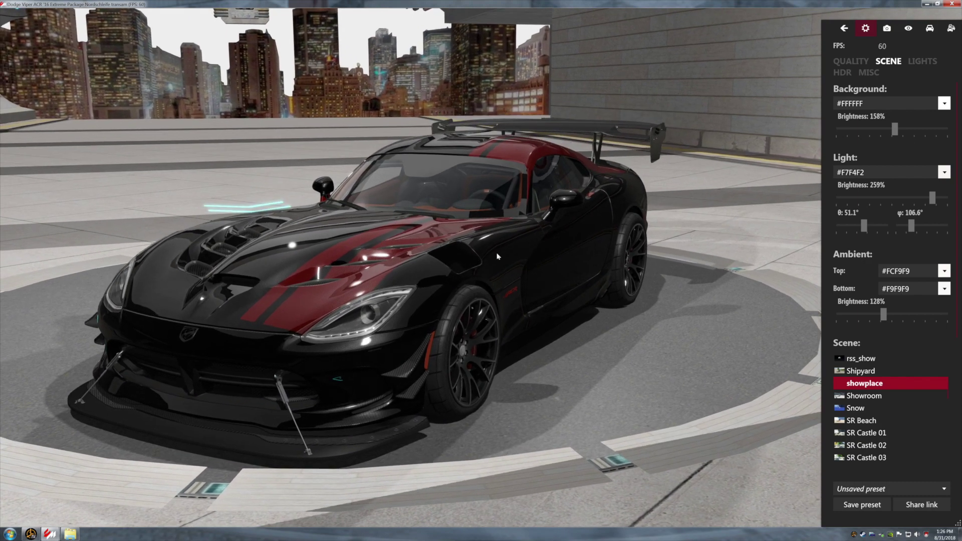
{"action": "left_click_drag", "start_coordinate": [499, 257], "coordinate": [491, 261]}
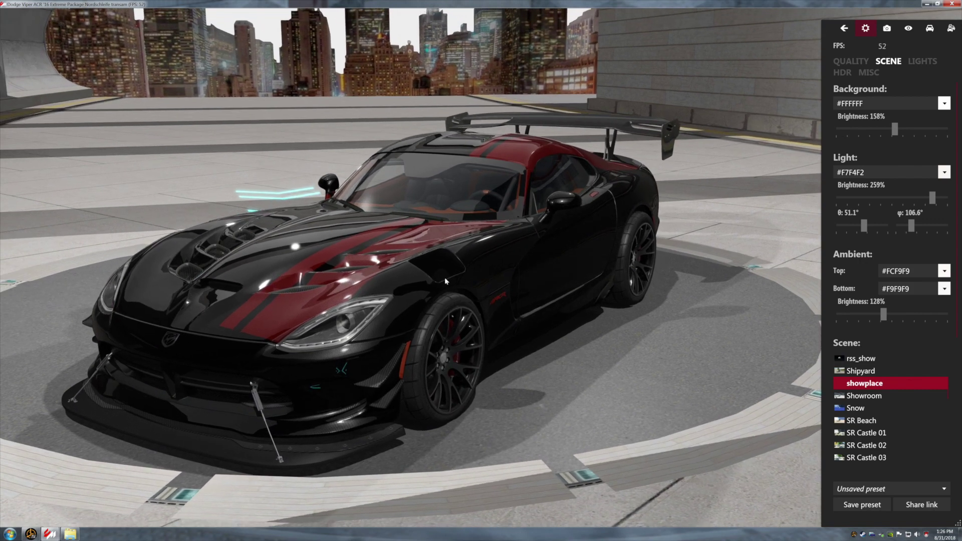
{"action": "left_click", "coordinate": [925, 32]}
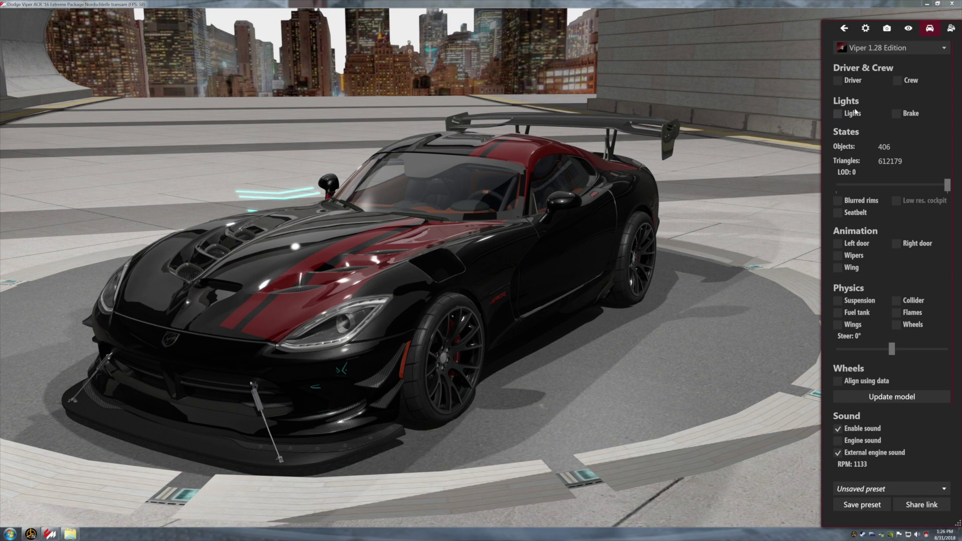
{"action": "left_click", "coordinate": [839, 116]}
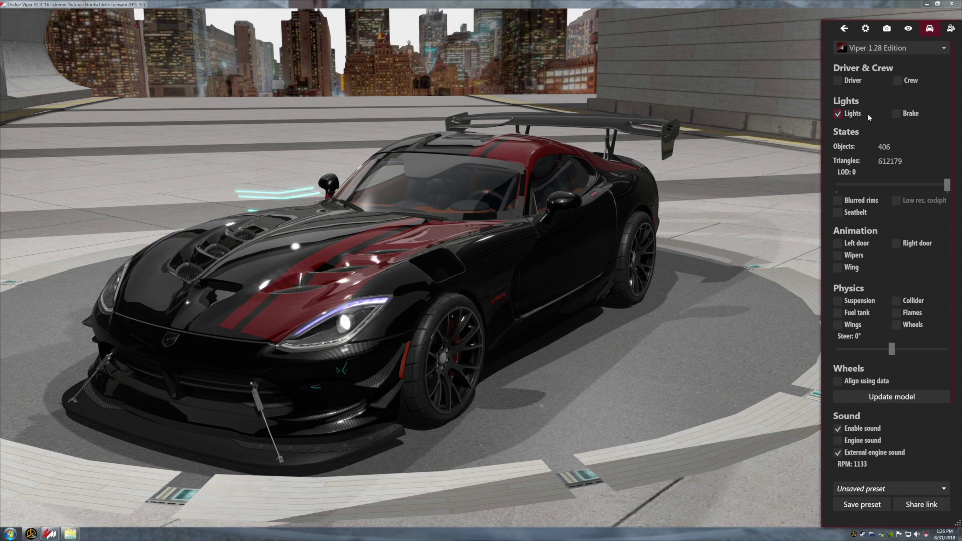
{"action": "left_click", "coordinate": [896, 115]}
{"action": "left_click", "coordinate": [838, 81]}
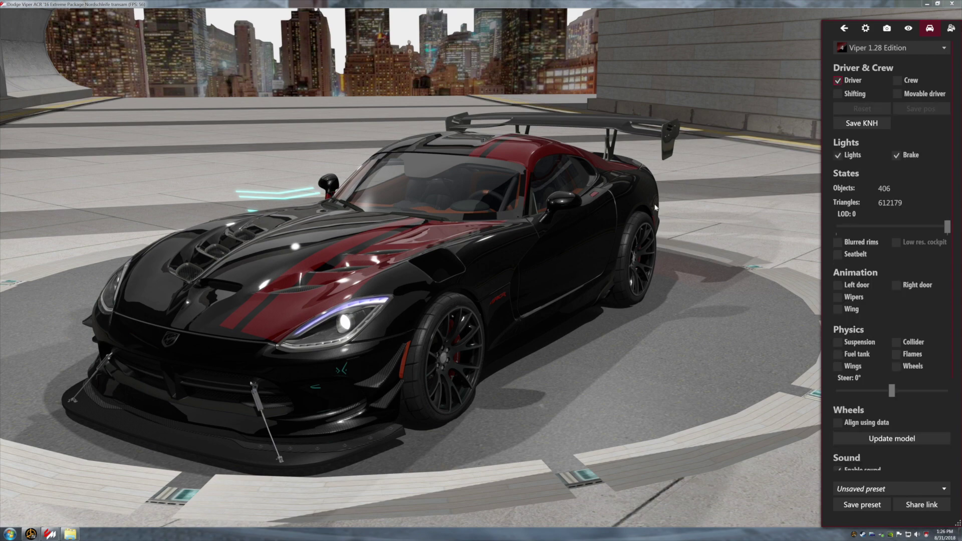
Open the left door and inspect the driver seated in the cockpit through the opening
{"action": "left_click_drag", "start_coordinate": [518, 262], "coordinate": [446, 257]}
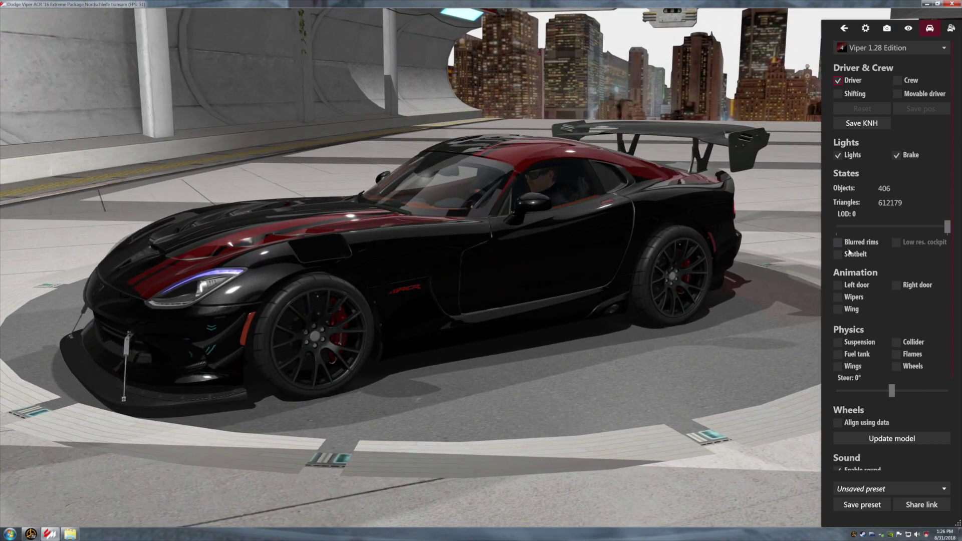
{"action": "left_click", "coordinate": [844, 284]}
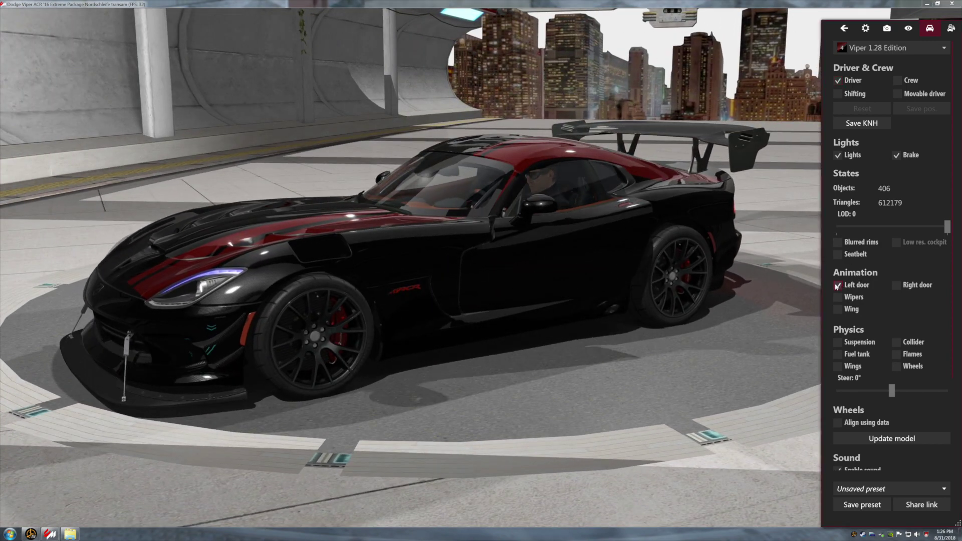
{"action": "left_click_drag", "start_coordinate": [674, 261], "coordinate": [477, 275]}
{"action": "scroll", "coordinate": [474, 269], "scroll_direction": "up", "scroll_amount": 6}
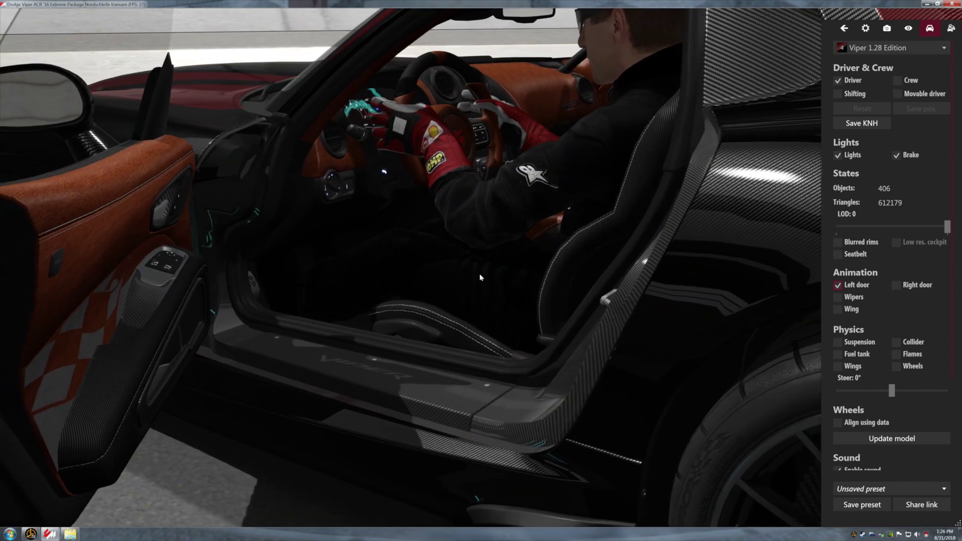
{"action": "left_click_drag", "start_coordinate": [480, 275], "coordinate": [478, 288]}
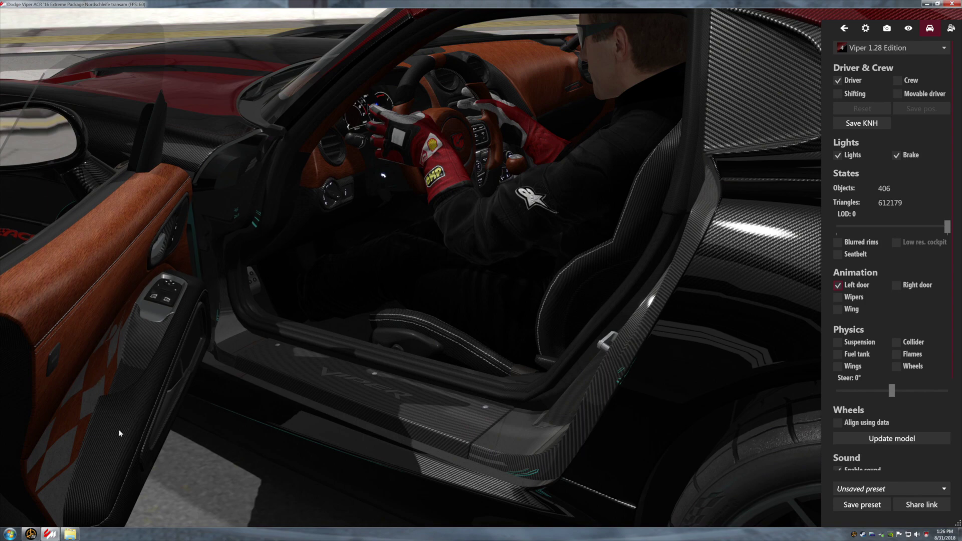
{"action": "left_click_drag", "start_coordinate": [537, 448], "coordinate": [545, 469]}
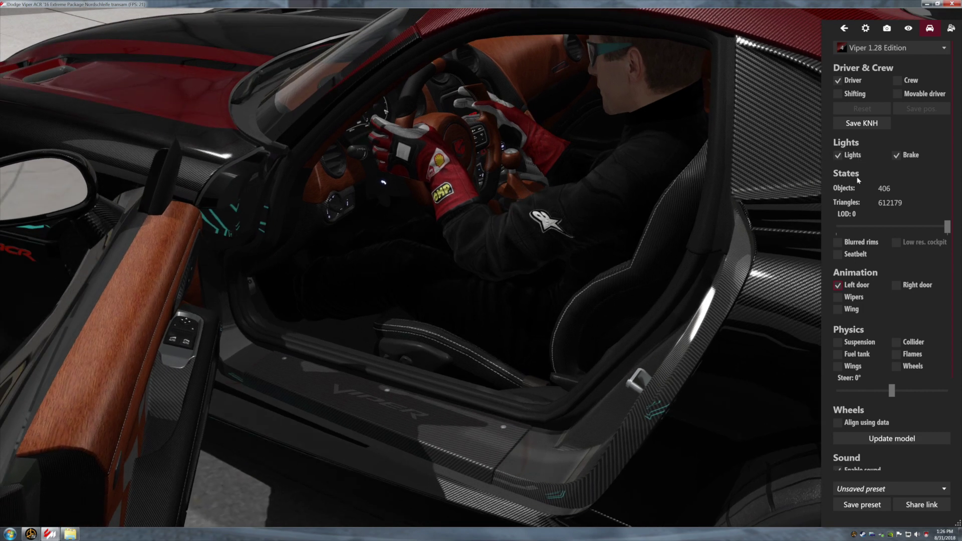
Hide the driver and examine the empty seat, pedals, dashboard and shifter up close
{"action": "left_click", "coordinate": [839, 81]}
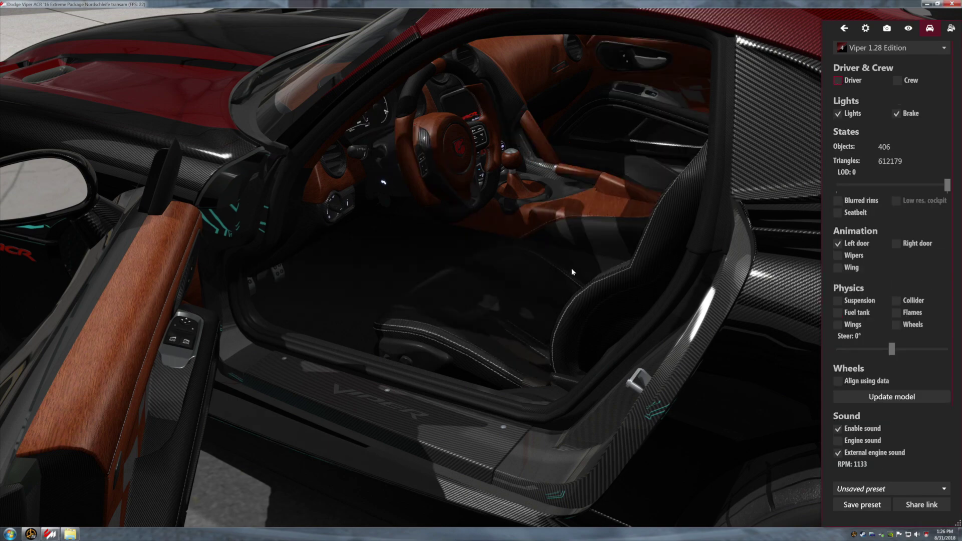
{"action": "scroll", "coordinate": [524, 252], "scroll_direction": "up", "scroll_amount": 5}
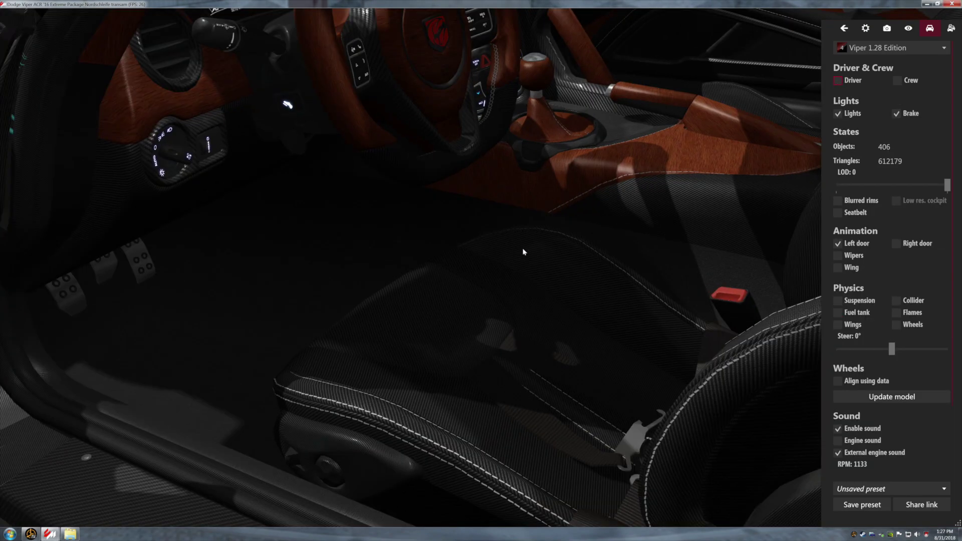
{"action": "scroll", "coordinate": [524, 254], "scroll_direction": "down", "scroll_amount": 5}
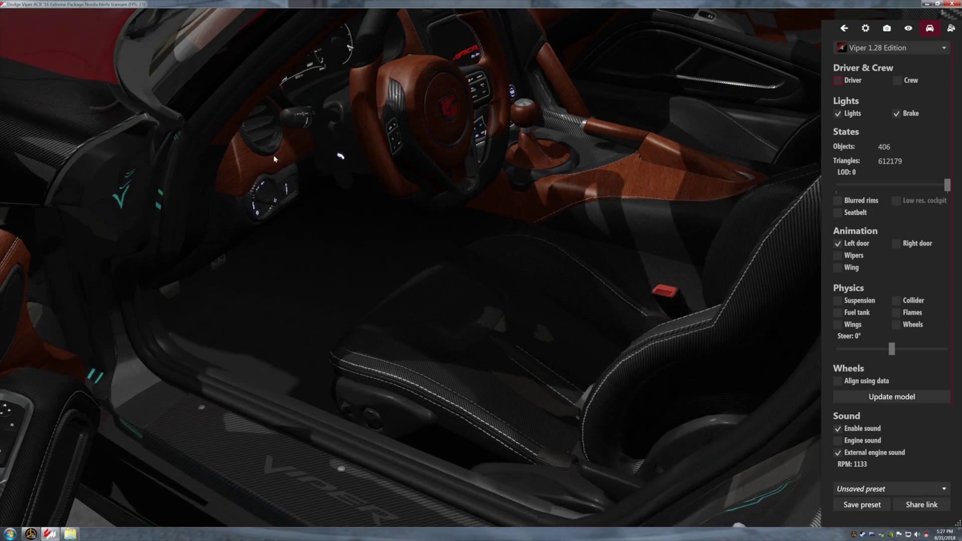
{"action": "left_click_drag", "start_coordinate": [425, 113], "coordinate": [479, 79]}
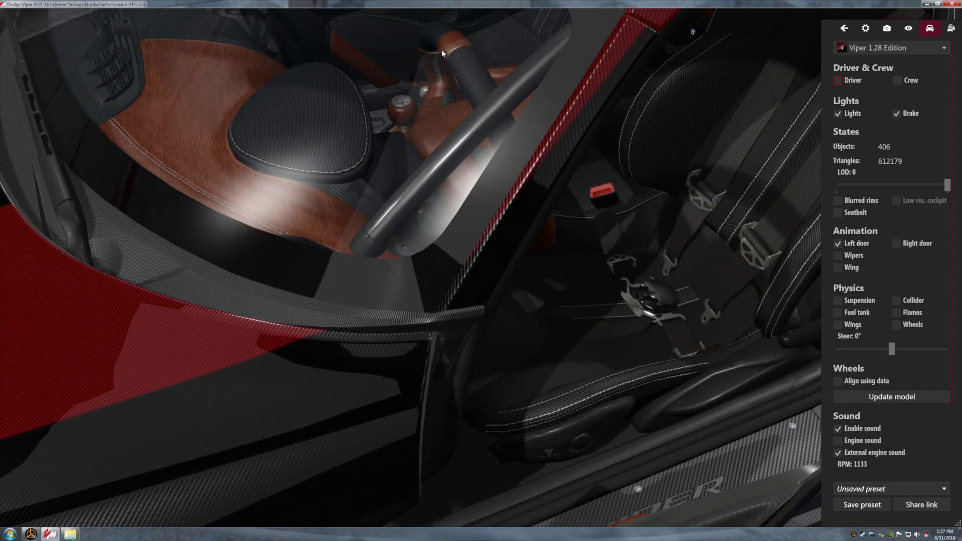
{"action": "left_click_drag", "start_coordinate": [446, 52], "coordinate": [430, 103]}
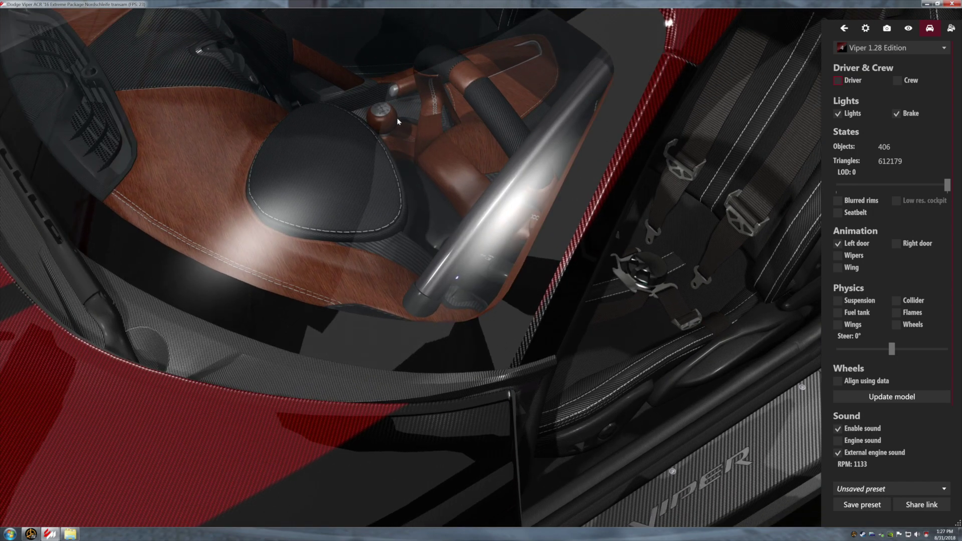
{"action": "scroll", "coordinate": [396, 118], "scroll_direction": "down", "scroll_amount": 5}
{"action": "mouse_move", "coordinate": [358, 188]}
{"action": "left_mouse_down"}
{"action": "mouse_move", "coordinate": [369, 182]}
{"action": "mouse_move", "coordinate": [353, 172]}
{"action": "mouse_move", "coordinate": [176, 142]}
{"action": "mouse_move", "coordinate": [381, 196]}
{"action": "mouse_move", "coordinate": [347, 181]}
{"action": "left_mouse_up"}
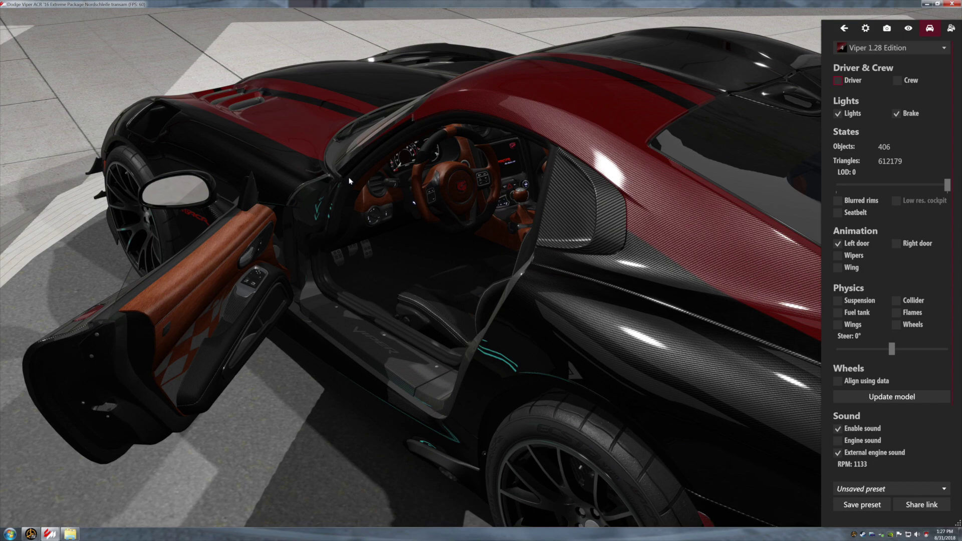
View the lit taillight from the rear of the car and turn off the brake lights and lights
{"action": "left_click_drag", "start_coordinate": [542, 276], "coordinate": [498, 259]}
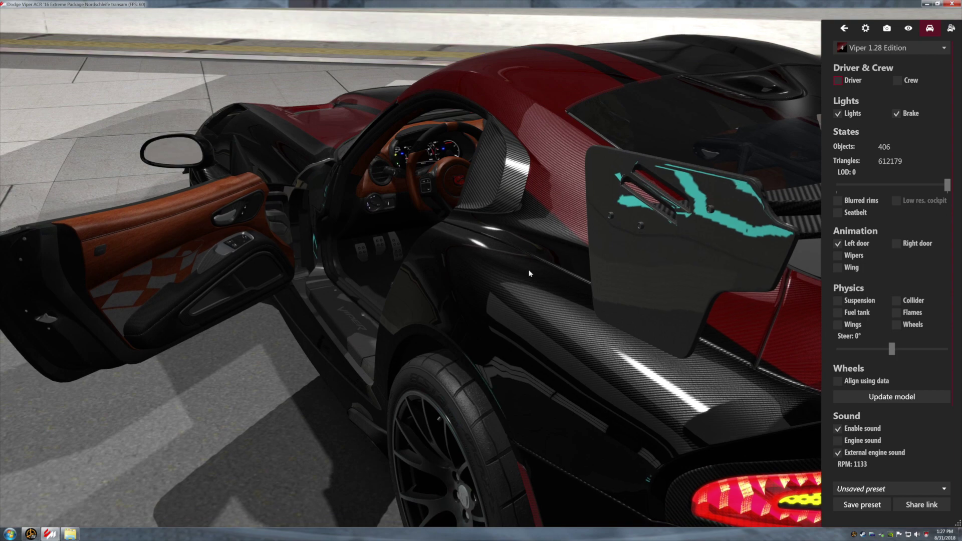
{"action": "left_click_drag", "start_coordinate": [558, 281], "coordinate": [544, 269]}
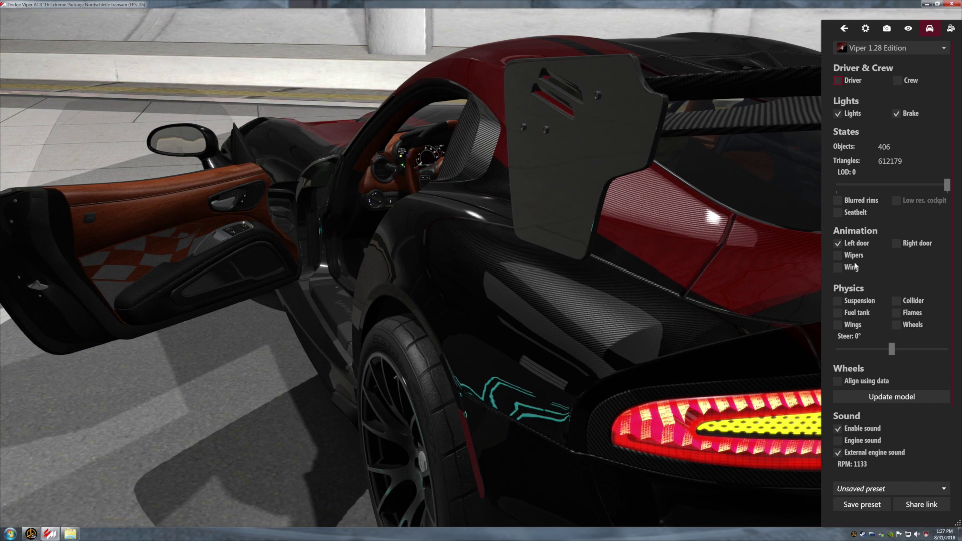
{"action": "left_click", "coordinate": [896, 115]}
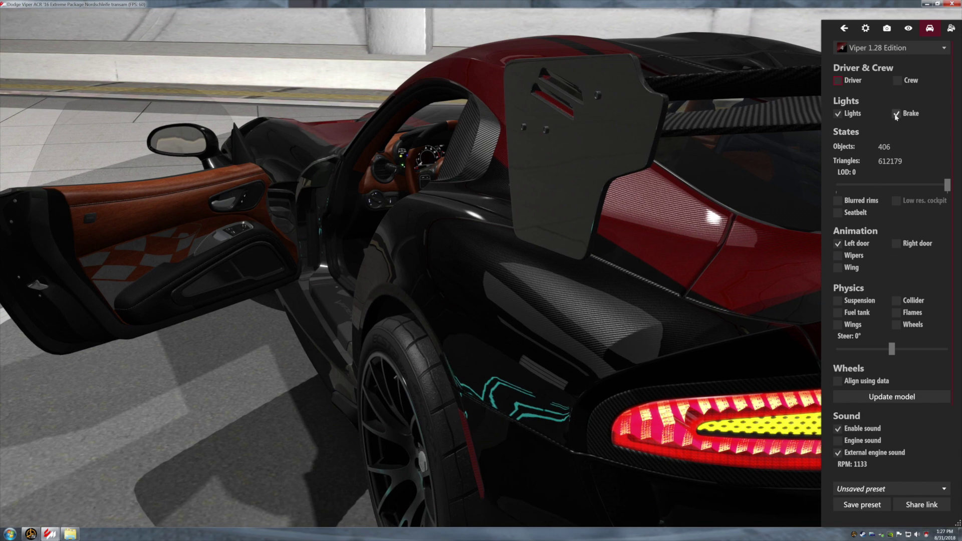
{"action": "left_click", "coordinate": [838, 115]}
Open the right door and look over the opened rear hatch and the passenger side
{"action": "left_click_drag", "start_coordinate": [664, 284], "coordinate": [506, 309]}
{"action": "left_click_drag", "start_coordinate": [575, 315], "coordinate": [537, 322]}
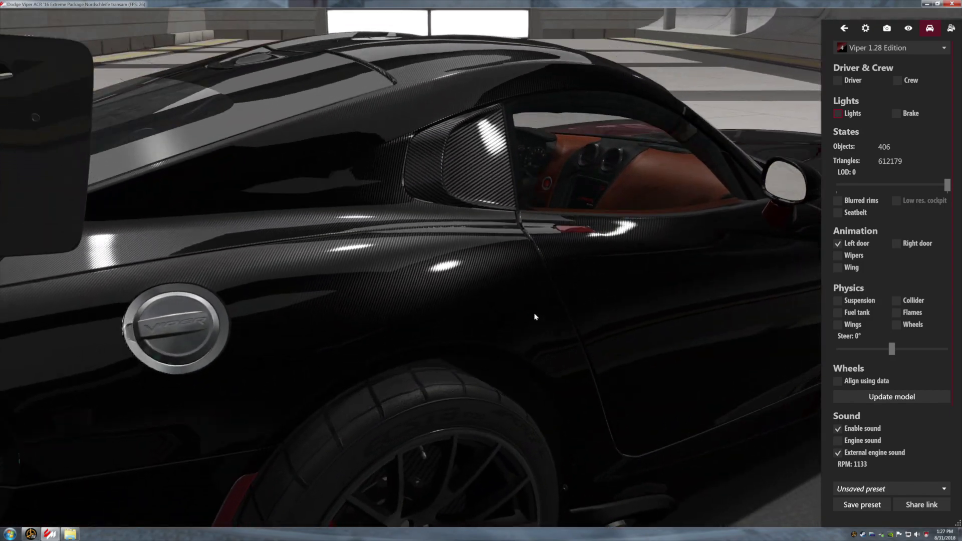
{"action": "left_click", "coordinate": [901, 245]}
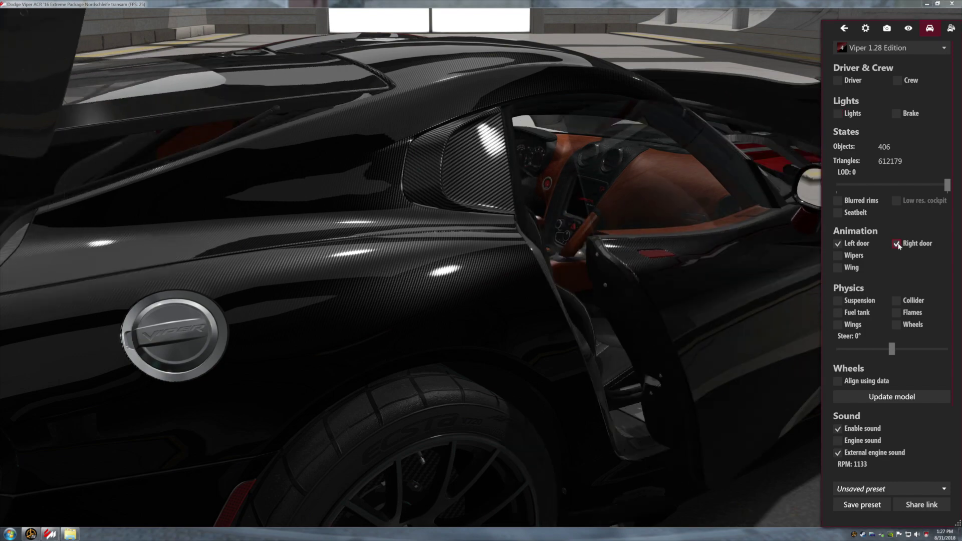
{"action": "left_click_drag", "start_coordinate": [622, 317], "coordinate": [713, 329]}
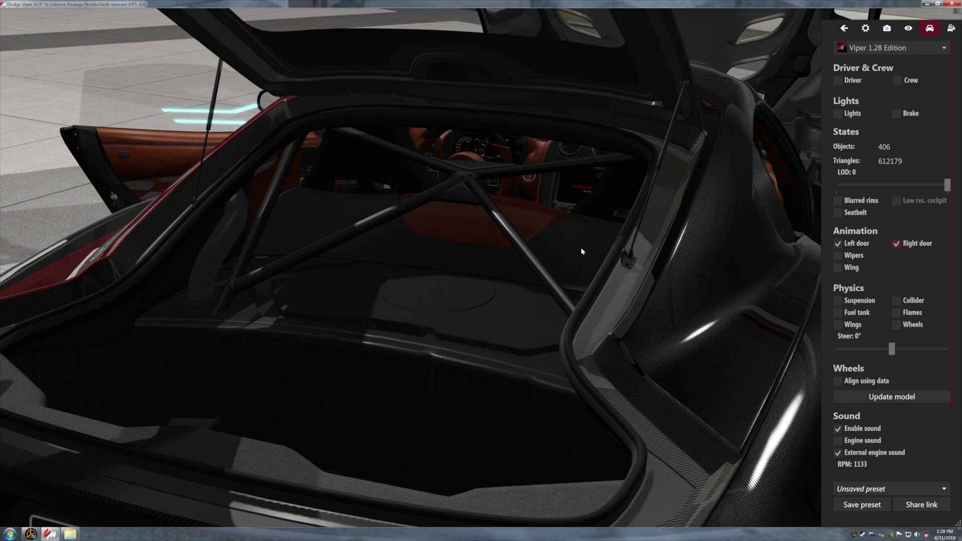
{"action": "left_click_drag", "start_coordinate": [720, 277], "coordinate": [621, 273]}
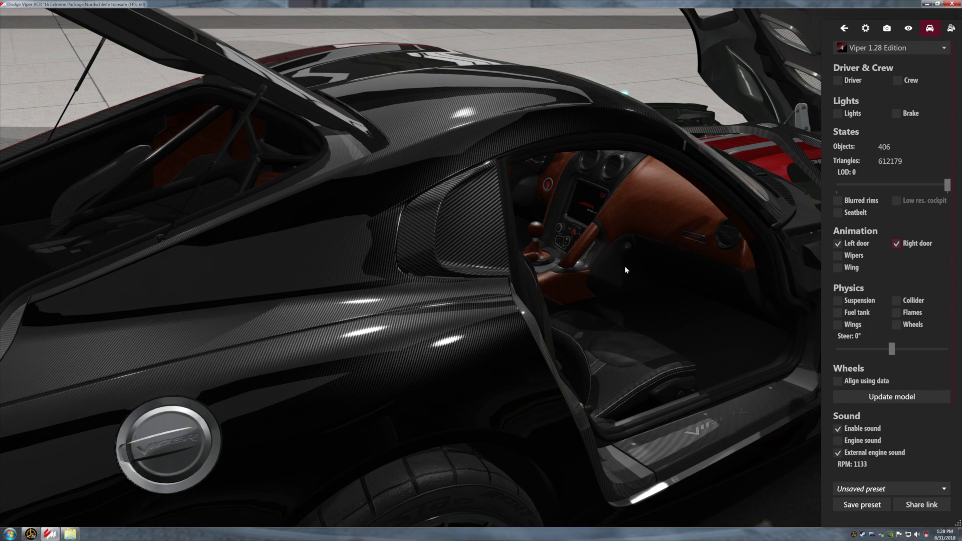
Examine the passenger seat, centre console, handbrake and shifter through the open right door
{"action": "scroll", "coordinate": [626, 270], "scroll_direction": "up", "scroll_amount": 5}
{"action": "left_click_drag", "start_coordinate": [626, 270], "coordinate": [568, 266]}
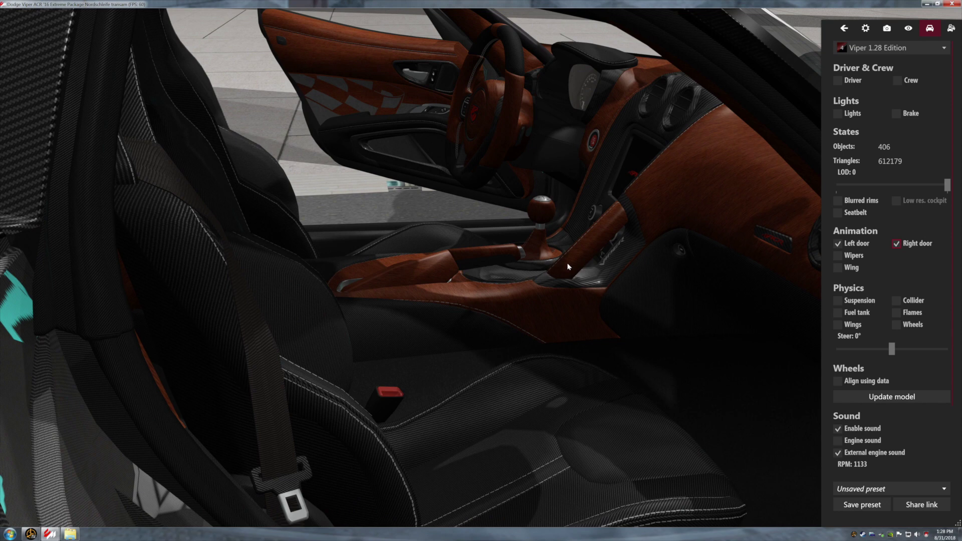
{"action": "left_click_drag", "start_coordinate": [626, 261], "coordinate": [642, 274]}
{"action": "scroll", "coordinate": [631, 251], "scroll_direction": "up", "scroll_amount": 3}
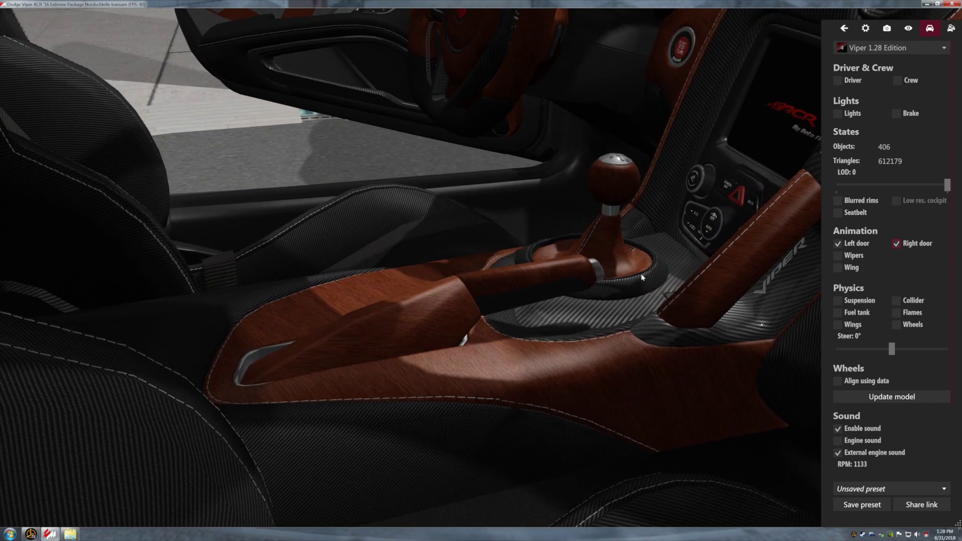
{"action": "scroll", "coordinate": [641, 277], "scroll_direction": "down", "scroll_amount": 5}
{"action": "left_click_drag", "start_coordinate": [658, 266], "coordinate": [596, 266]}
{"action": "scroll", "coordinate": [587, 264], "scroll_direction": "down", "scroll_amount": 3}
{"action": "scroll", "coordinate": [589, 266], "scroll_direction": "down", "scroll_amount": 5}
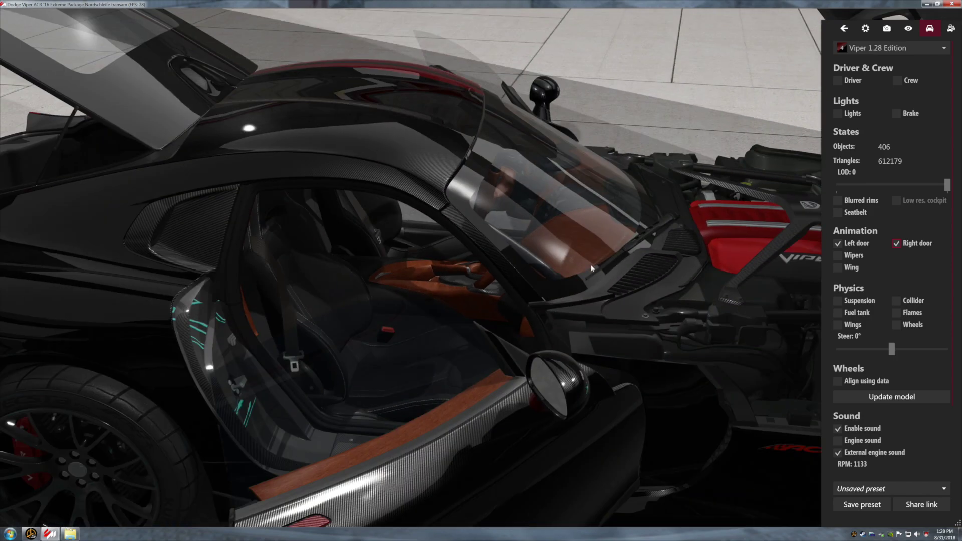
Inspect the open engine bay and rear hatch from around the car, and close the right and left doors
{"action": "left_click_drag", "start_coordinate": [670, 287], "coordinate": [554, 261]}
{"action": "scroll", "coordinate": [553, 261], "scroll_direction": "down", "scroll_amount": 5}
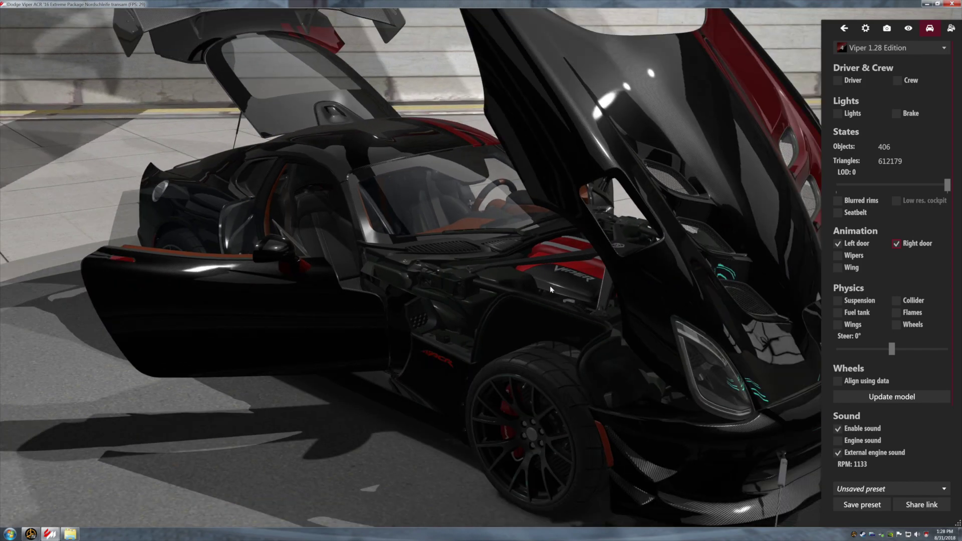
{"action": "left_click_drag", "start_coordinate": [555, 297], "coordinate": [727, 306]}
{"action": "left_click_drag", "start_coordinate": [409, 318], "coordinate": [630, 324]}
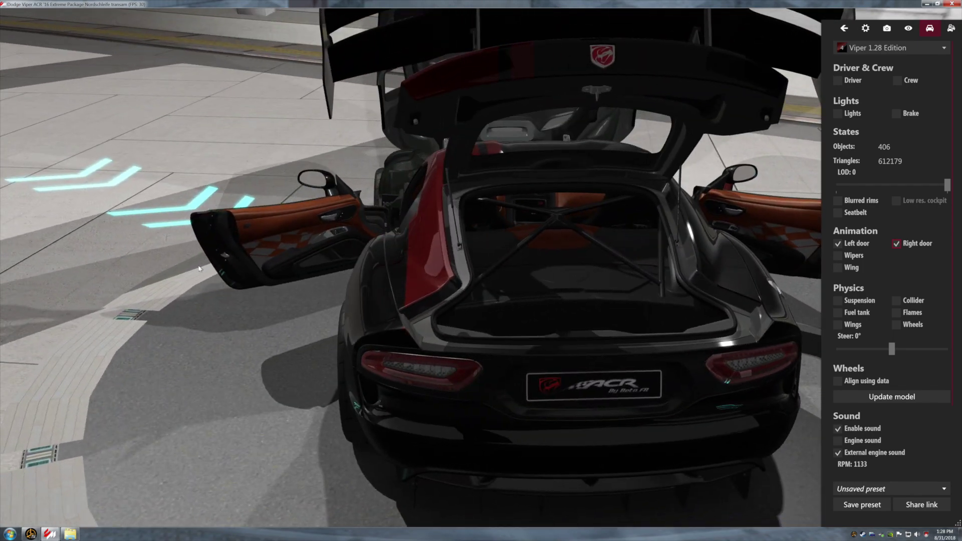
{"action": "left_click_drag", "start_coordinate": [239, 245], "coordinate": [531, 251]}
{"action": "left_click_drag", "start_coordinate": [464, 254], "coordinate": [500, 273]}
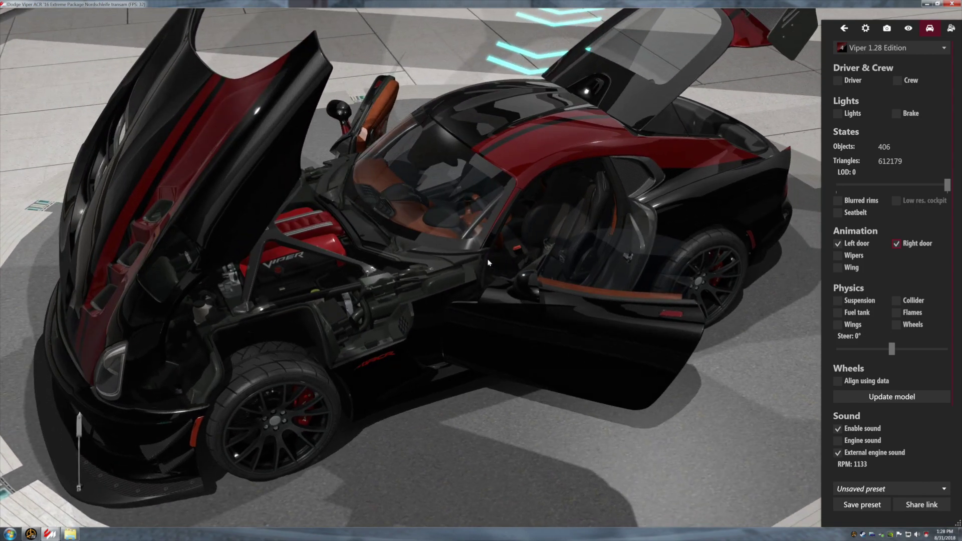
{"action": "left_click", "coordinate": [897, 244]}
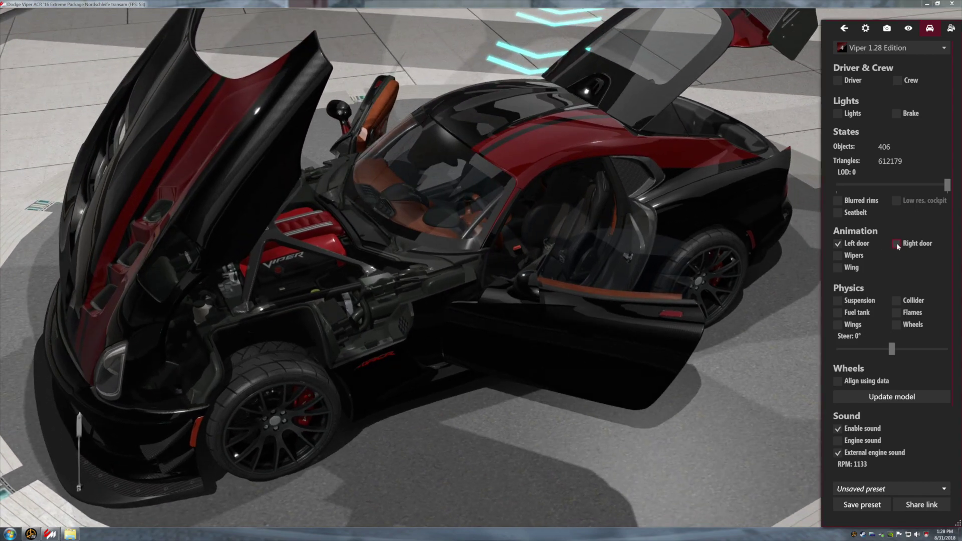
{"action": "left_click", "coordinate": [837, 244]}
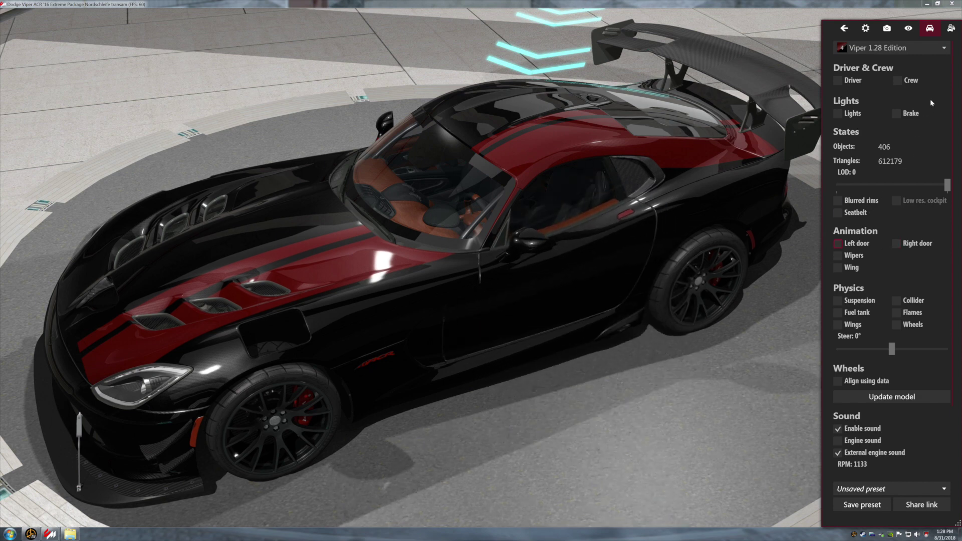
Switch the skin to the other Viper 1.28 Edition, below GT Purple Touring SS, and inspect the exterior from the front and rear
{"action": "left_click", "coordinate": [944, 49]}
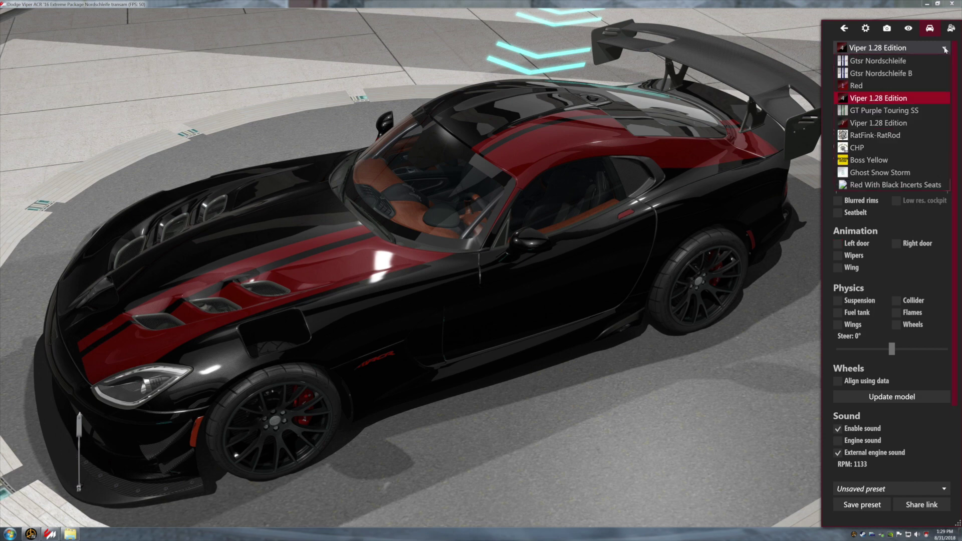
{"action": "left_click", "coordinate": [941, 124]}
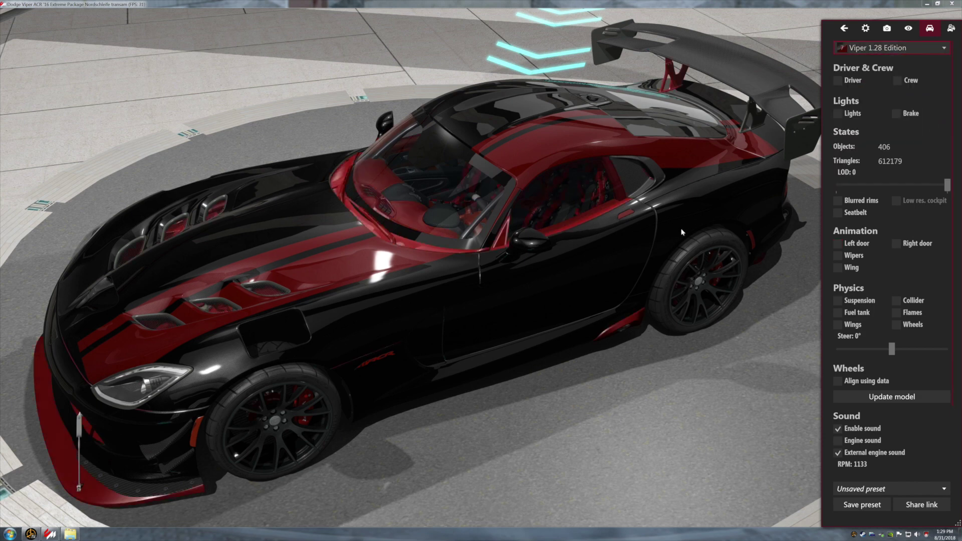
{"action": "left_click_drag", "start_coordinate": [590, 256], "coordinate": [498, 340]}
{"action": "left_click_drag", "start_coordinate": [416, 346], "coordinate": [329, 337]}
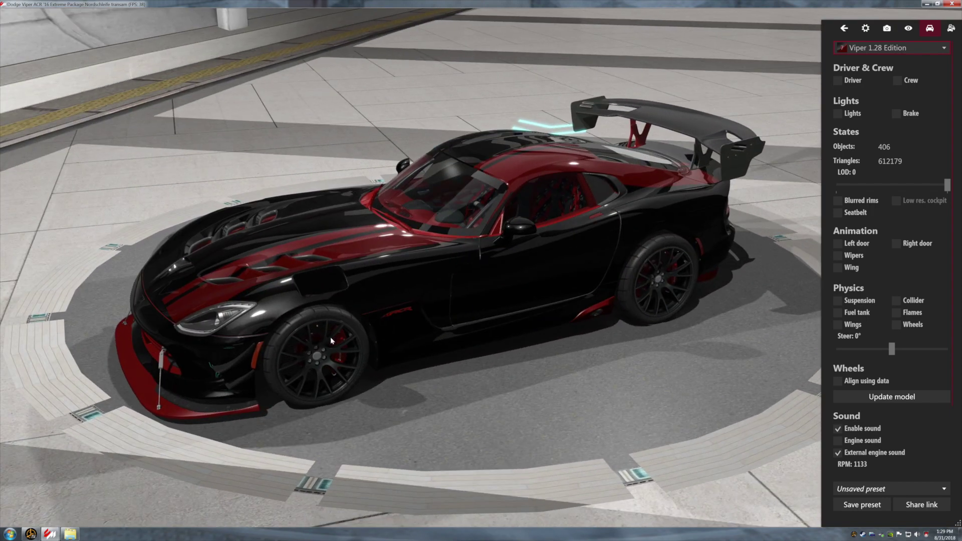
{"action": "left_click_drag", "start_coordinate": [624, 248], "coordinate": [432, 268]}
{"action": "left_click_drag", "start_coordinate": [567, 240], "coordinate": [580, 214]}
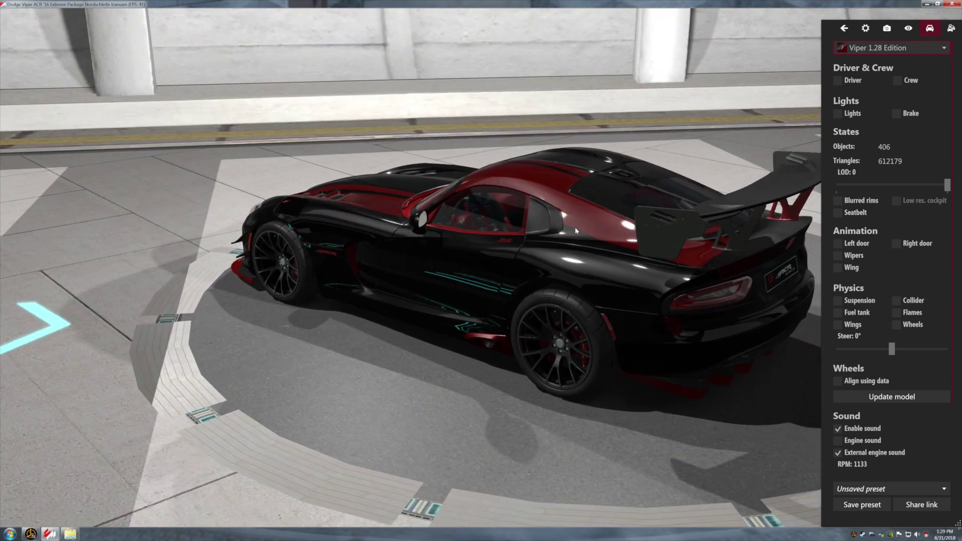
Inspect the black-and-red Viper 1.28 Edition exterior around the side, front grille, splitter and right flank
{"action": "scroll", "coordinate": [516, 344], "scroll_direction": "up", "scroll_amount": 5}
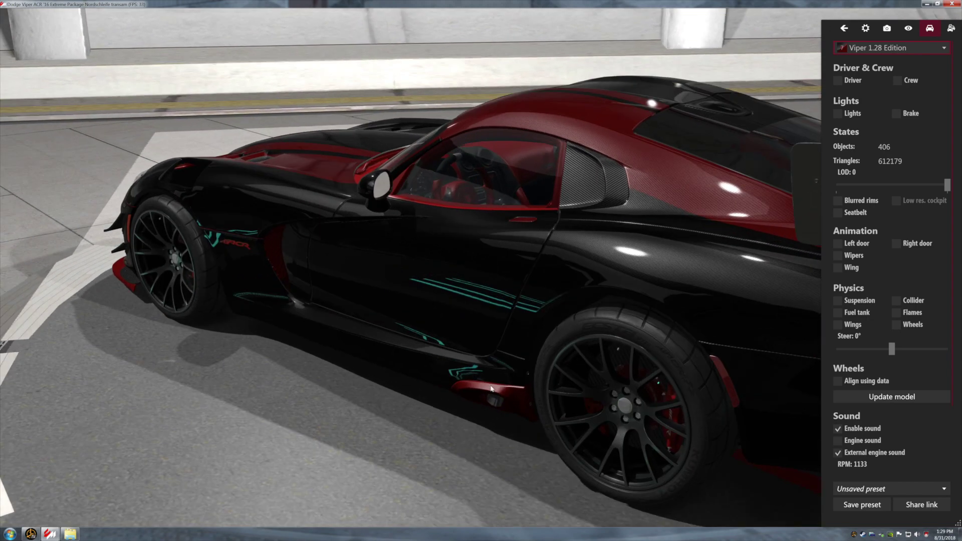
{"action": "left_click_drag", "start_coordinate": [416, 286], "coordinate": [604, 270]}
{"action": "left_click_drag", "start_coordinate": [115, 385], "coordinate": [455, 458]}
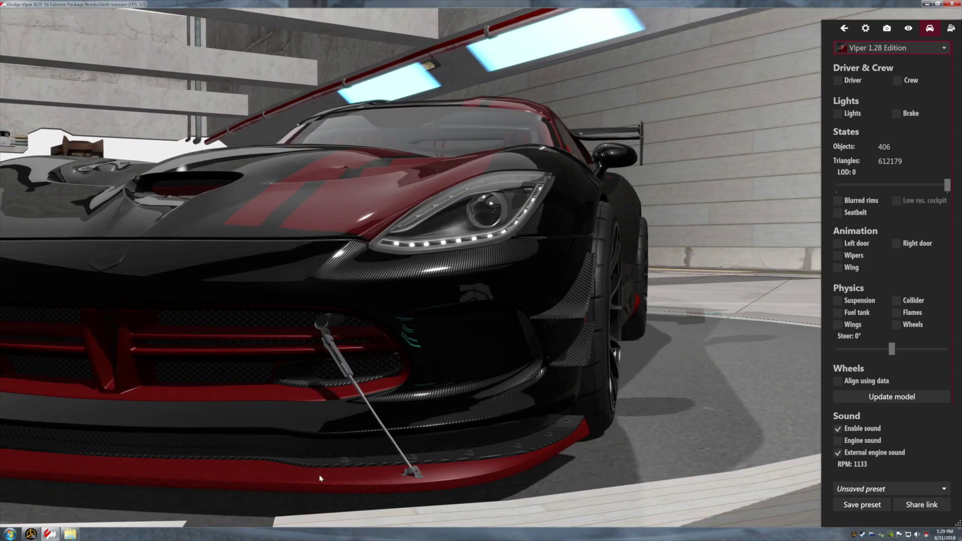
{"action": "left_click_drag", "start_coordinate": [204, 468], "coordinate": [253, 460]}
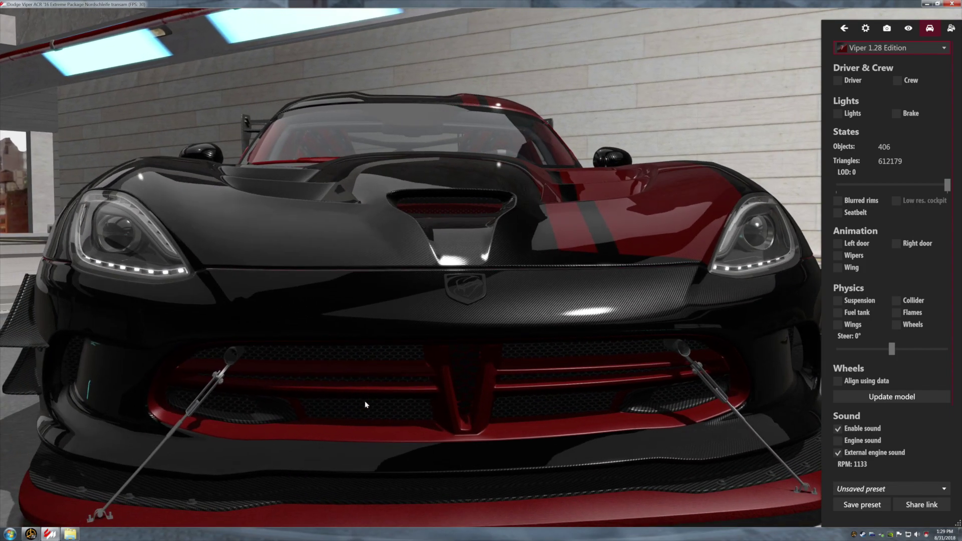
{"action": "left_click_drag", "start_coordinate": [279, 337], "coordinate": [486, 374]}
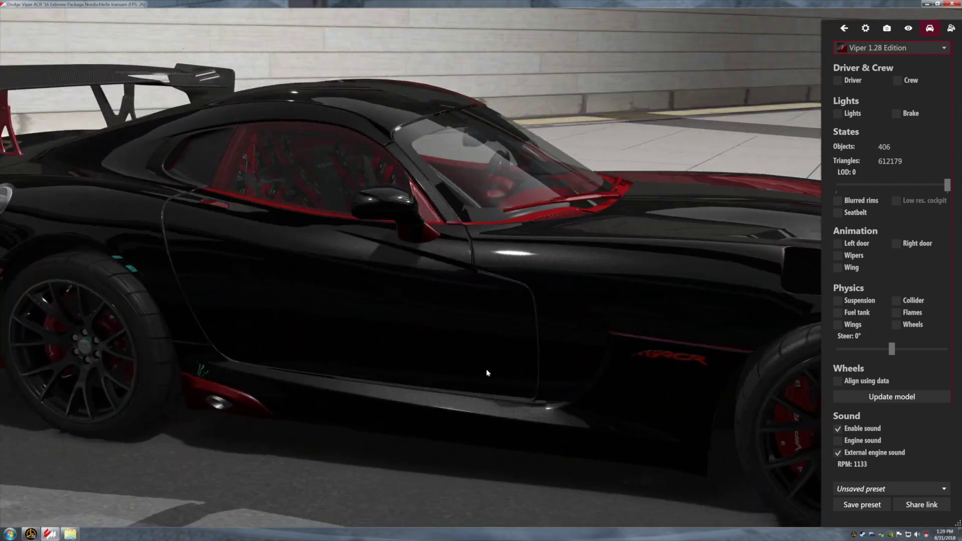
{"action": "left_click_drag", "start_coordinate": [264, 408], "coordinate": [302, 379]}
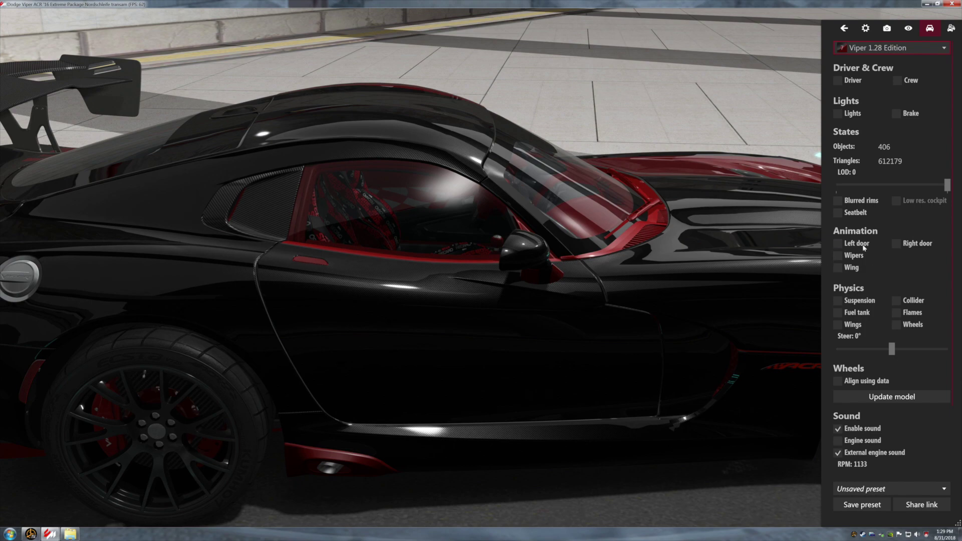
Open the right door and examine the Recaro seats, centre console, shifter and steering wheel inside
{"action": "left_click", "coordinate": [897, 244]}
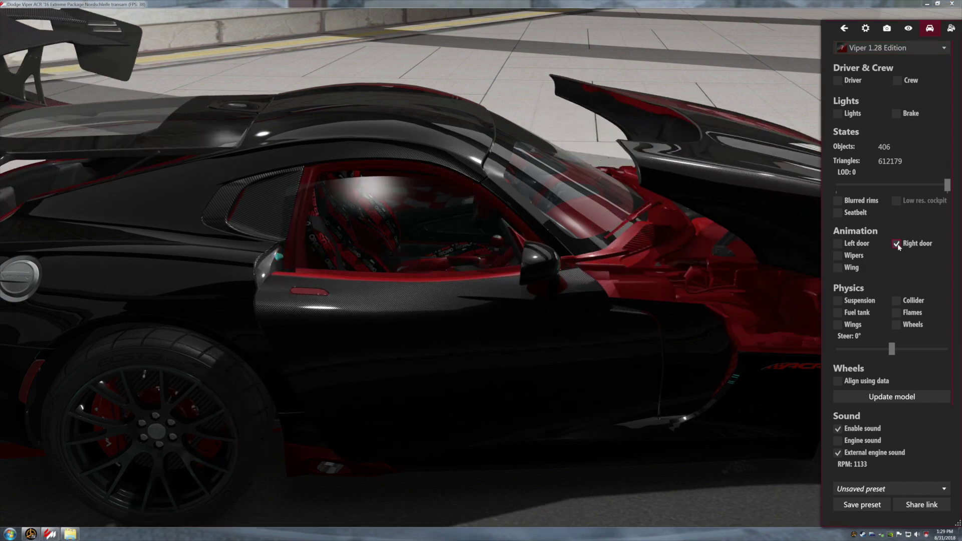
{"action": "left_click_drag", "start_coordinate": [648, 350], "coordinate": [736, 300]}
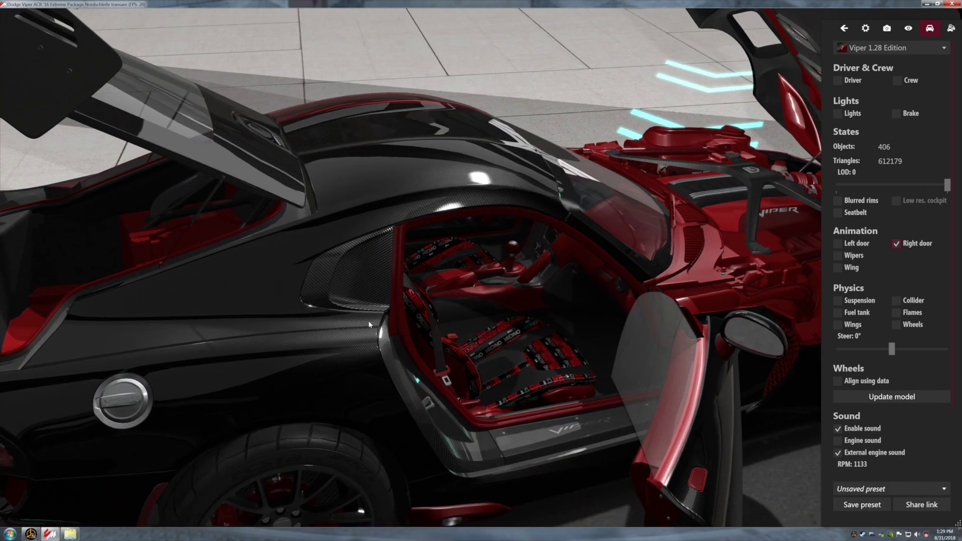
{"action": "scroll", "coordinate": [413, 355], "scroll_direction": "up", "scroll_amount": 5}
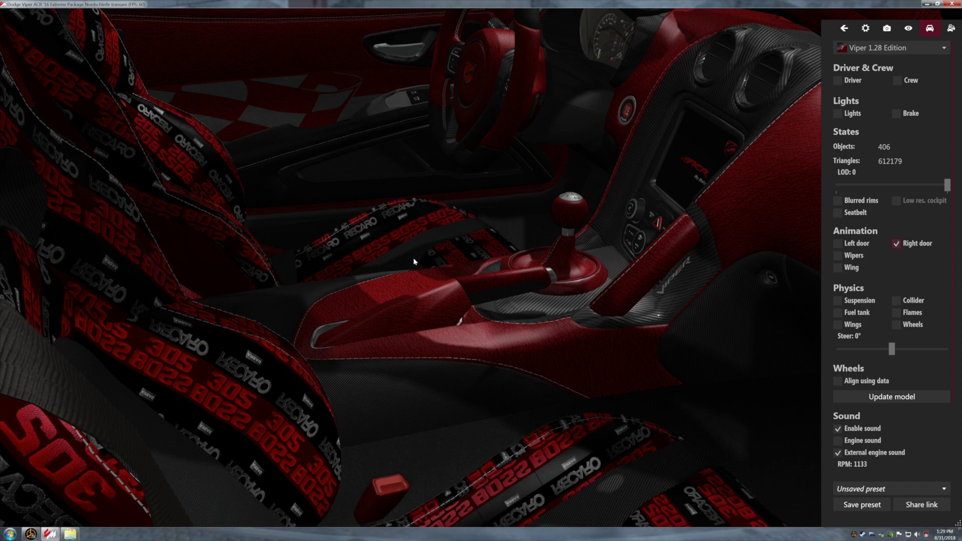
{"action": "scroll", "coordinate": [395, 248], "scroll_direction": "down", "scroll_amount": 5}
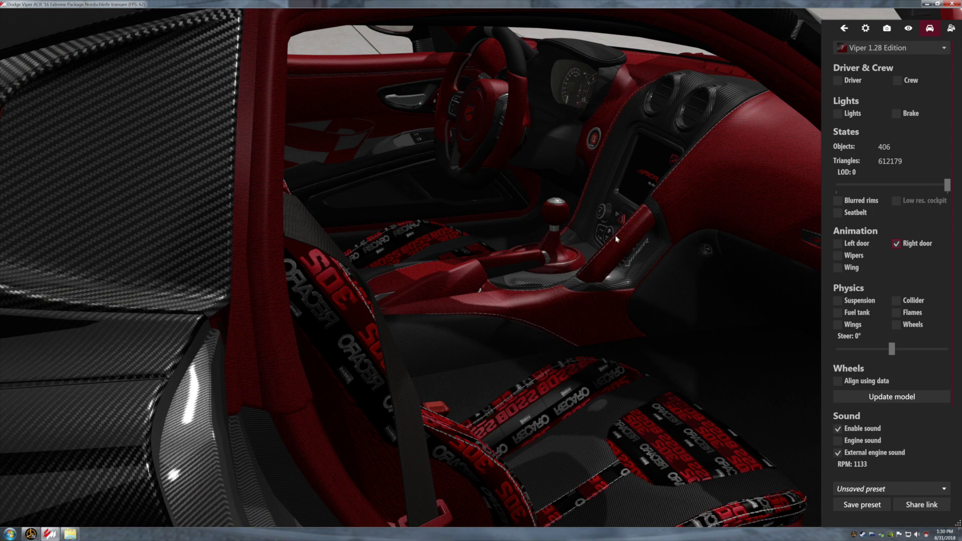
{"action": "left_click_drag", "start_coordinate": [625, 236], "coordinate": [540, 133]}
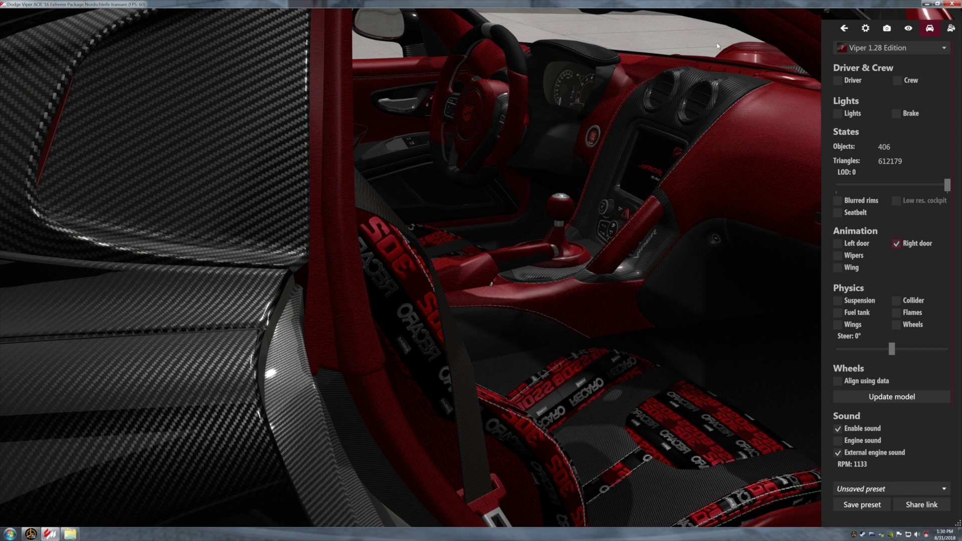
Select the steering wheel's centre mark and view the details of its steer_mark_color.dds detail texture
{"action": "left_click", "coordinate": [844, 29]}
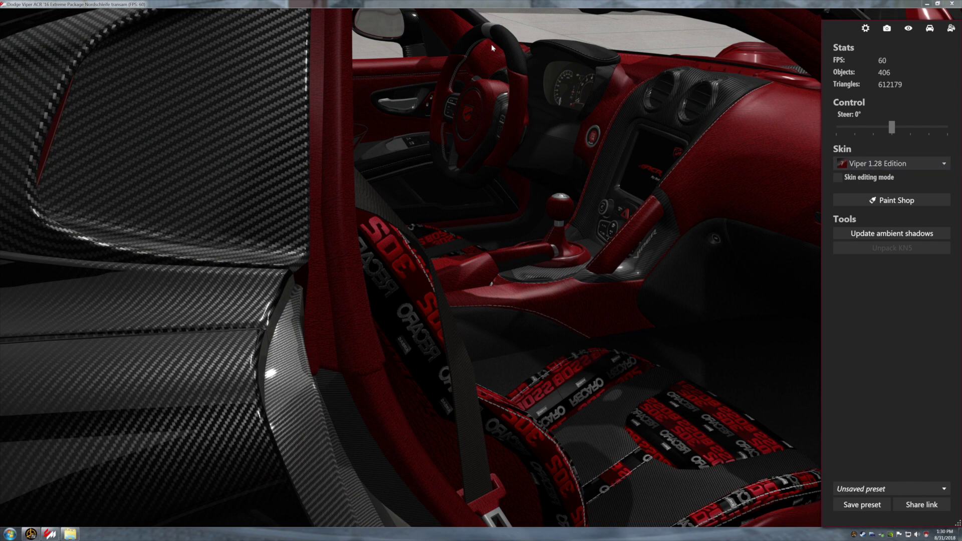
{"action": "left_click_drag", "start_coordinate": [486, 27], "coordinate": [486, 27]}
{"action": "left_click", "coordinate": [487, 31]}
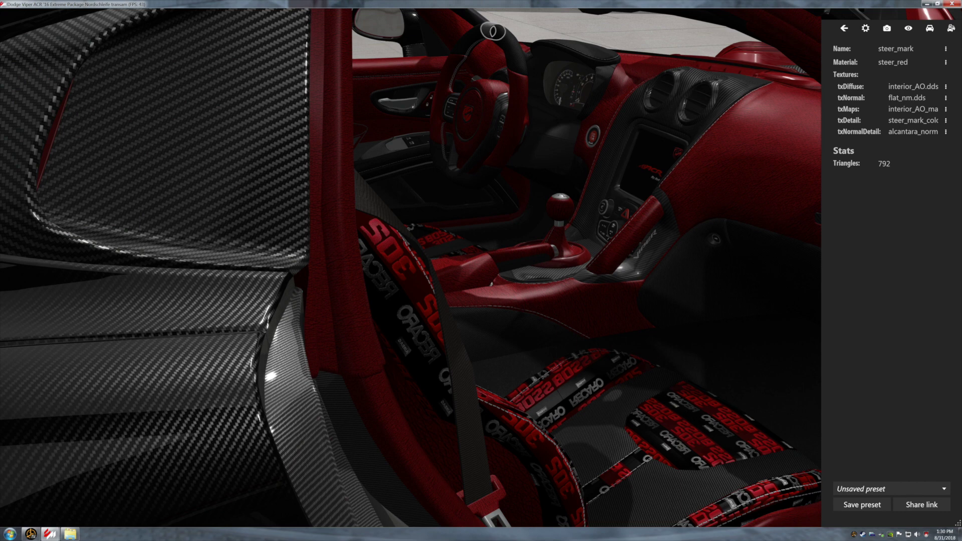
{"action": "left_click", "coordinate": [946, 120]}
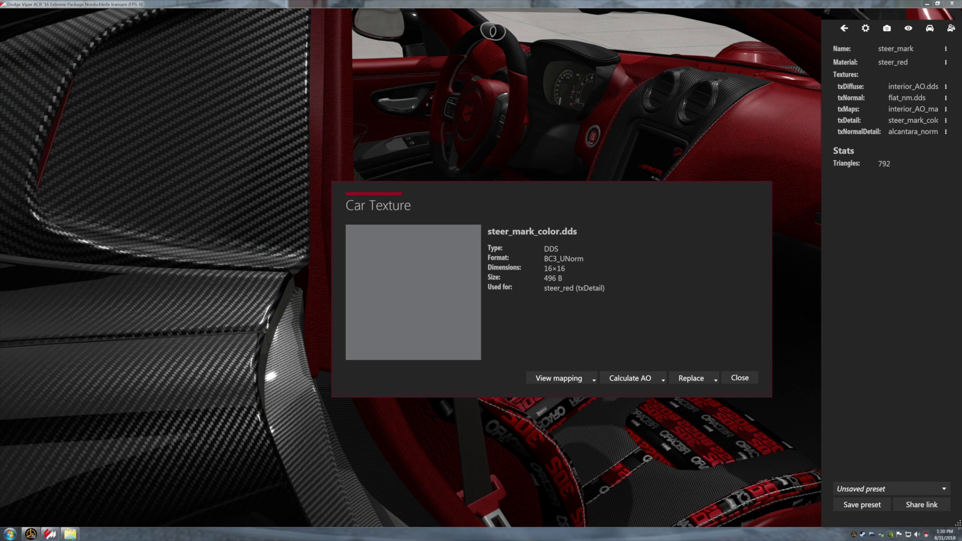
{"action": "left_click", "coordinate": [738, 378]}
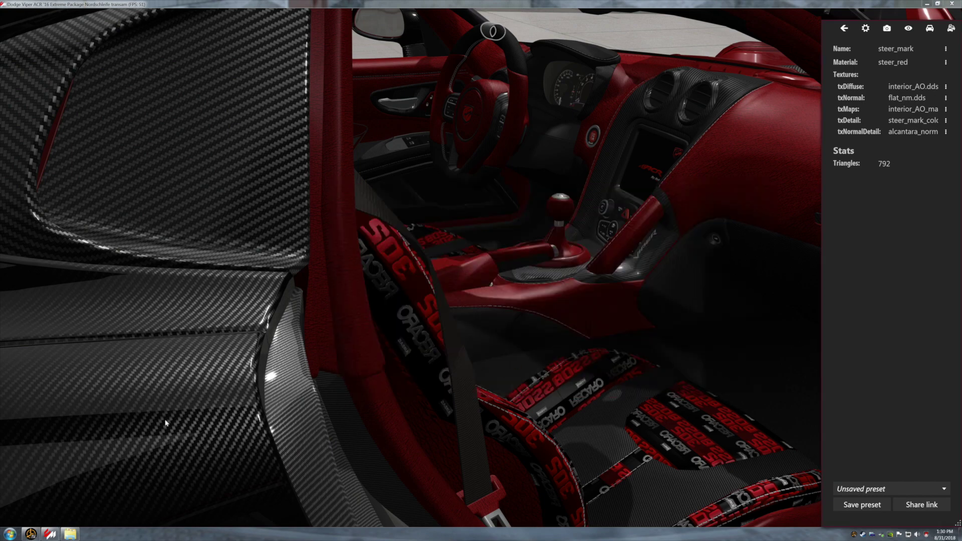
Switch to Windows Explorer and copy the steer_mark_color file from the 02_RubyFire_Pearl skin folder
{"action": "left_click", "coordinate": [70, 534]}
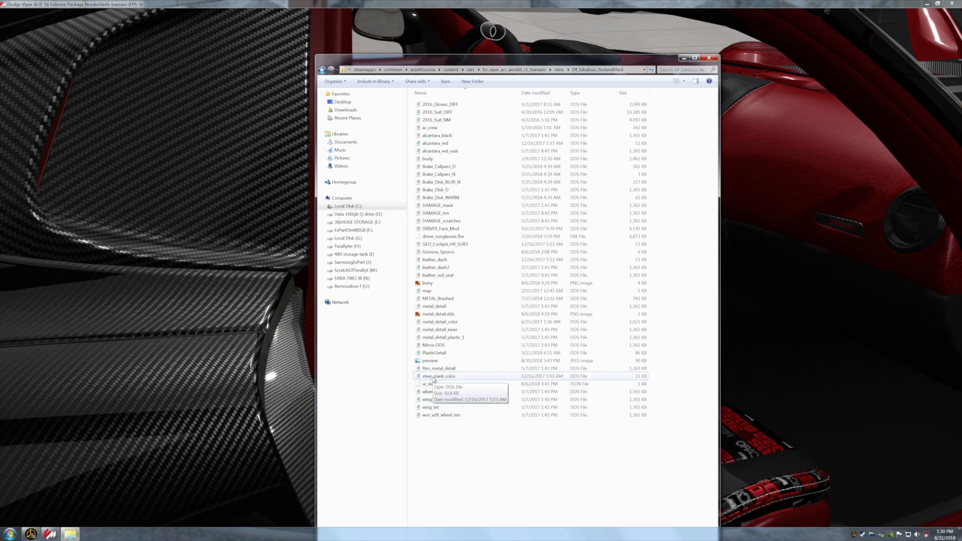
{"action": "left_click", "coordinate": [322, 70]}
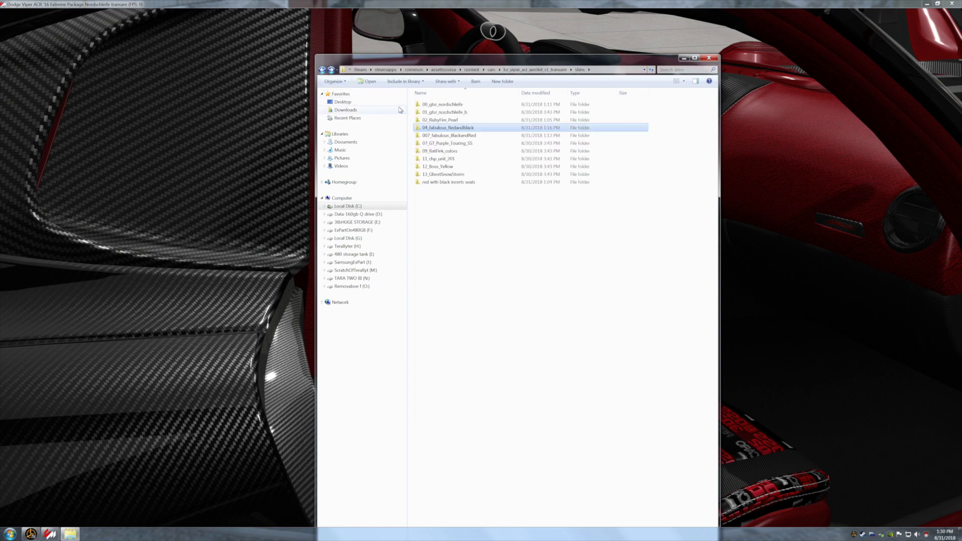
{"action": "double_click", "coordinate": [427, 120]}
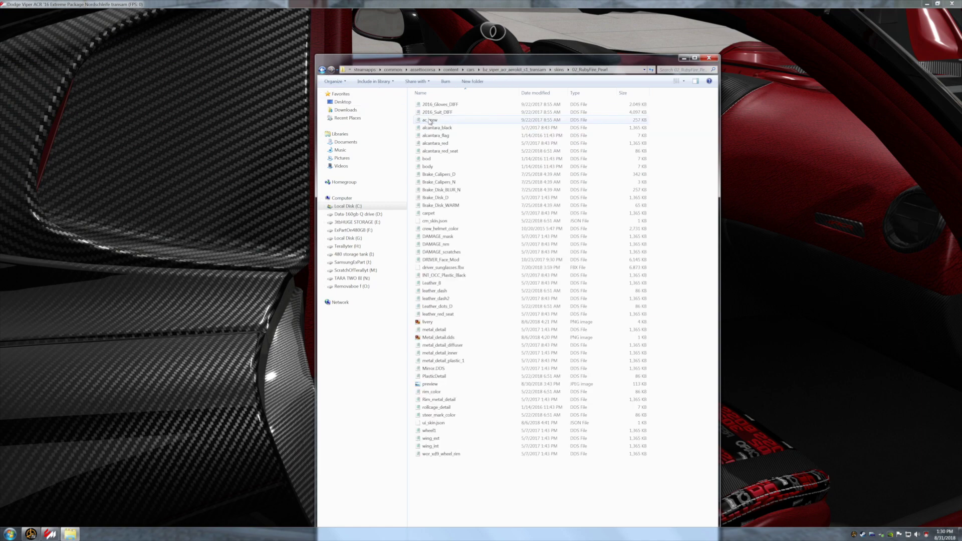
{"action": "left_click", "coordinate": [449, 416]}
{"action": "right_click", "coordinate": [449, 416]}
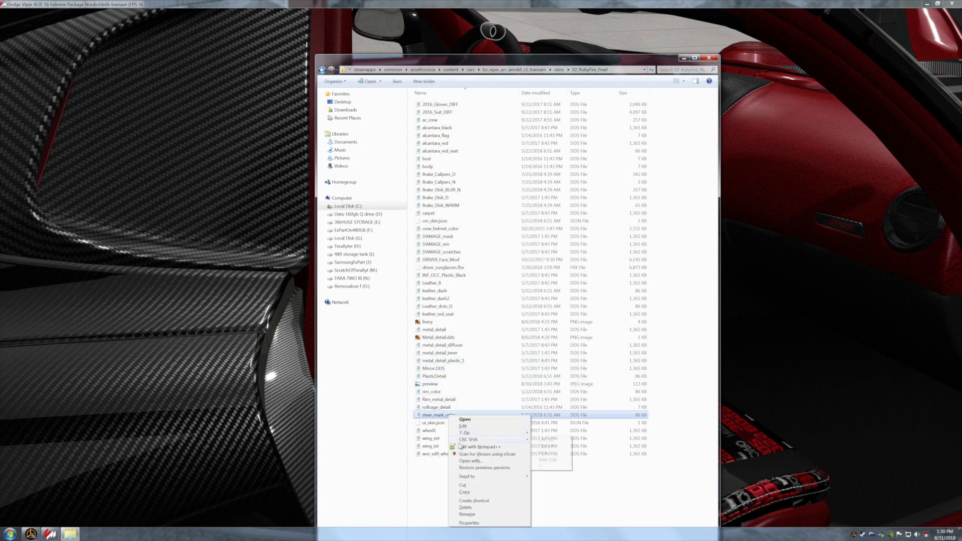
{"action": "left_click", "coordinate": [464, 492]}
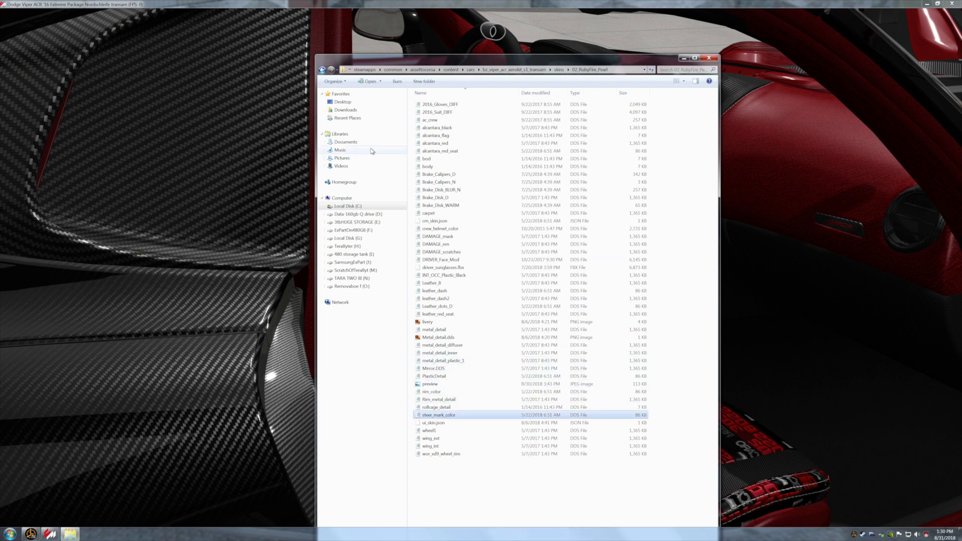
Paste the copied steer_mark_color file into the 007_fabulous_BlackandRed skin folder and return to the showroom
{"action": "left_click", "coordinate": [322, 70]}
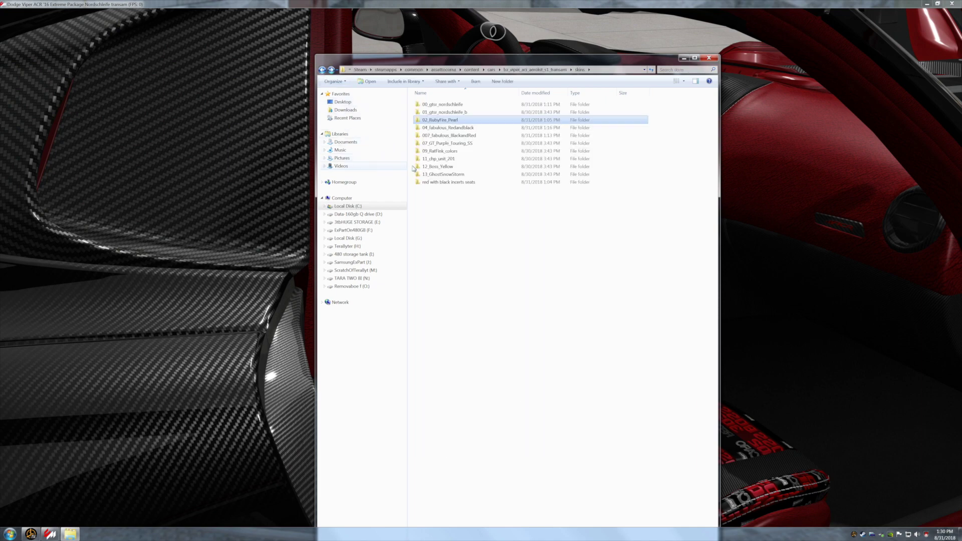
{"action": "double_click", "coordinate": [457, 136]}
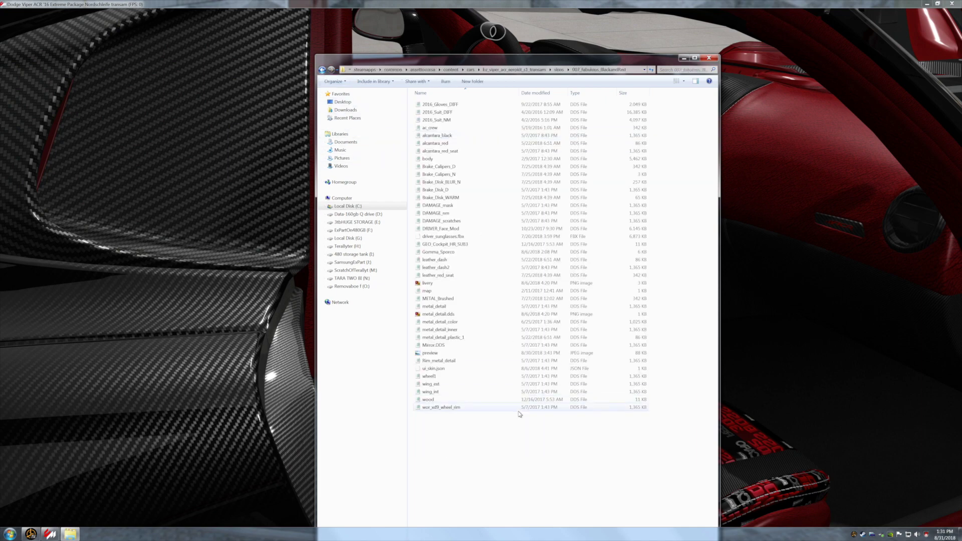
{"action": "right_click", "coordinate": [521, 440]}
{"action": "left_click", "coordinate": [536, 482]}
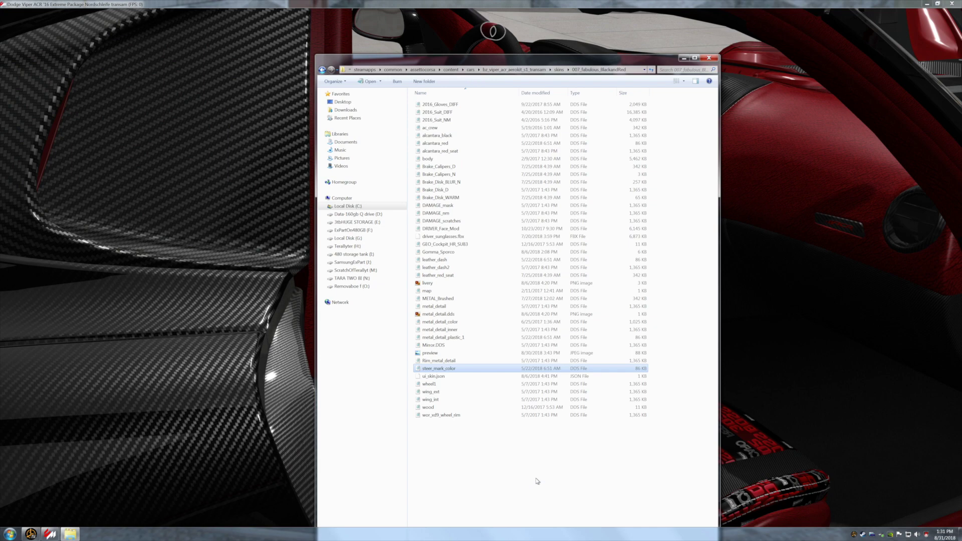
{"action": "left_click", "coordinate": [683, 62]}
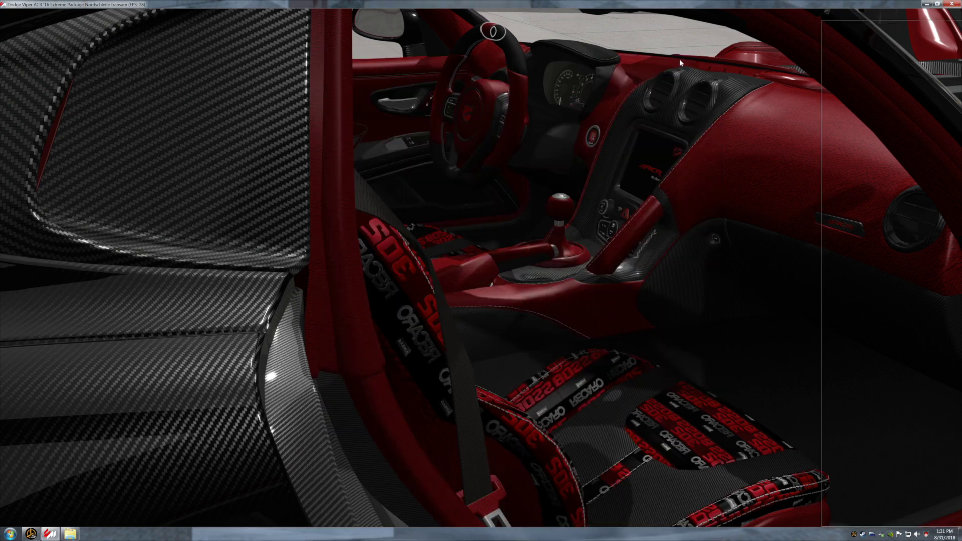
Examine the steering wheel mark through the windshield and look over the open engine bay and left side
{"action": "left_click_drag", "start_coordinate": [577, 96], "coordinate": [272, 150]}
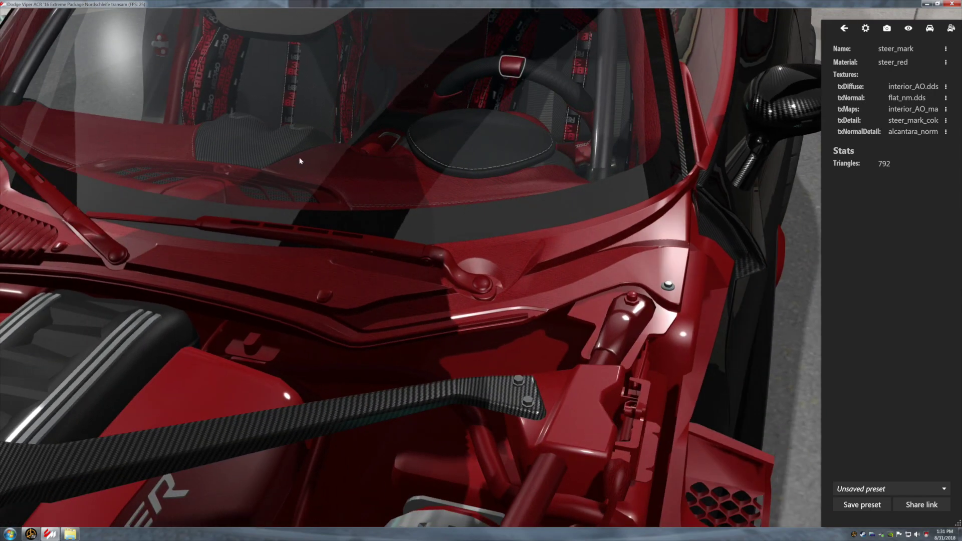
{"action": "scroll", "coordinate": [520, 230], "scroll_direction": "down", "scroll_amount": 8}
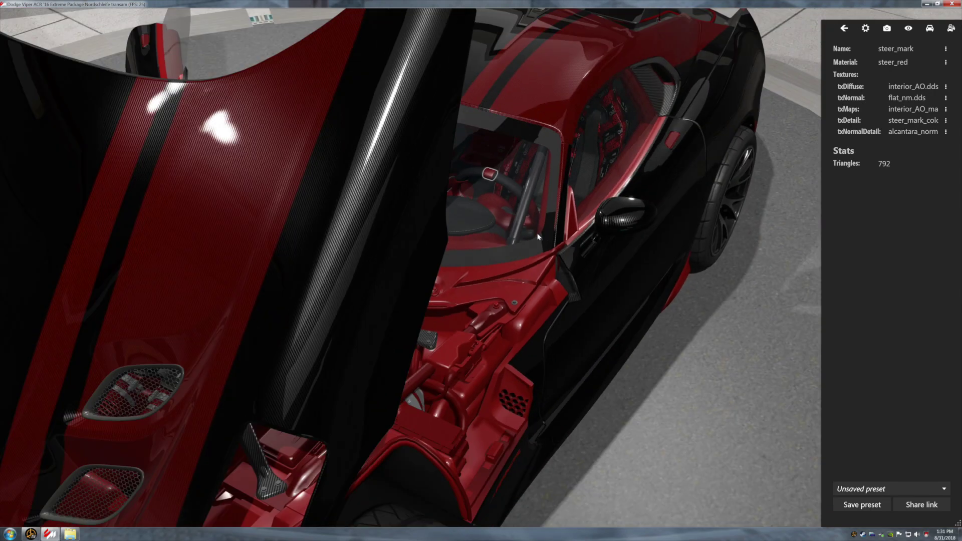
{"action": "left_click_drag", "start_coordinate": [537, 237], "coordinate": [288, 260]}
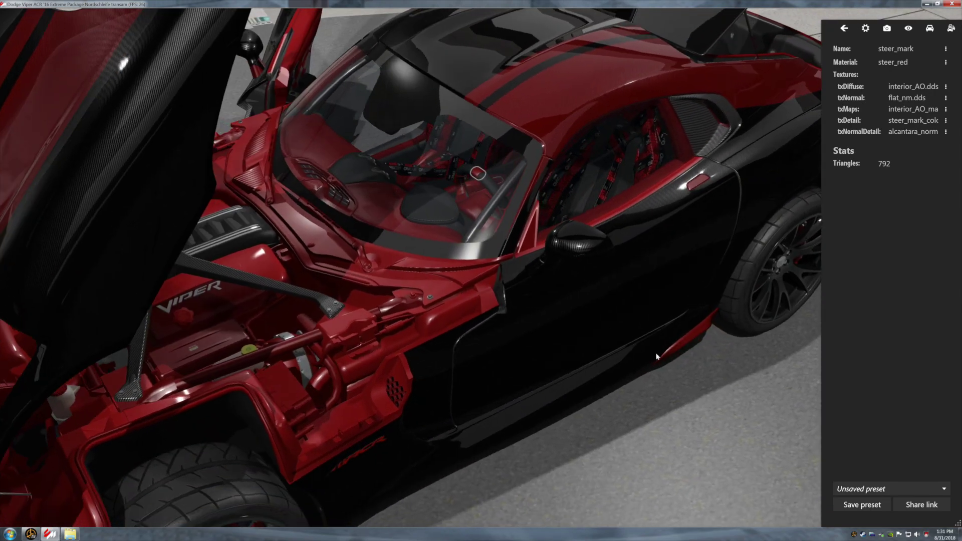
{"action": "left_click", "coordinate": [693, 406]}
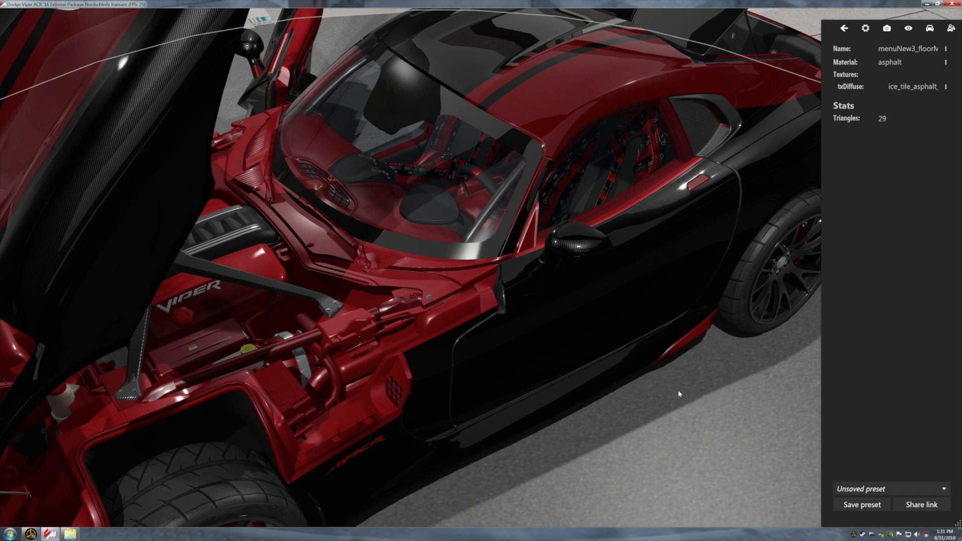
{"action": "left_click_drag", "start_coordinate": [603, 310], "coordinate": [527, 318]}
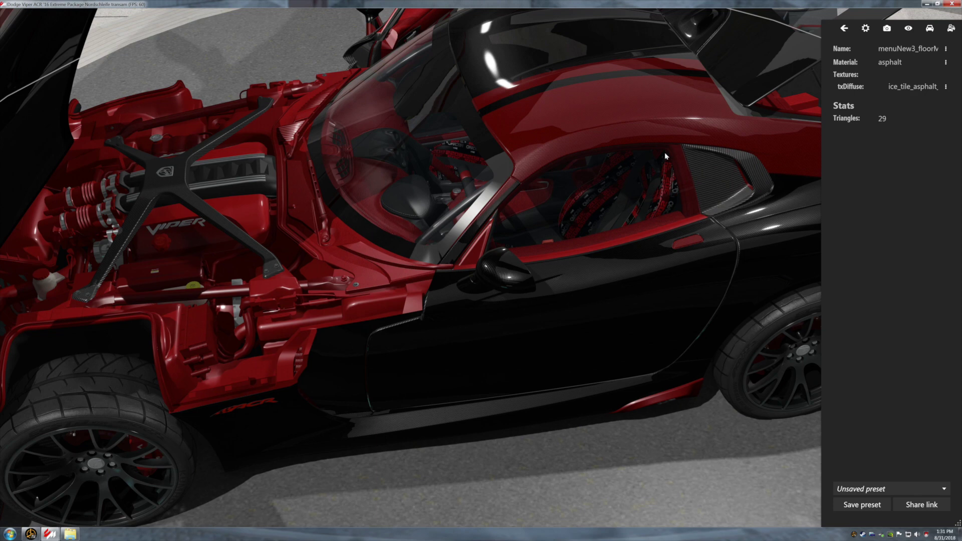
Return to the car settings and close the right door
{"action": "left_click", "coordinate": [844, 28]}
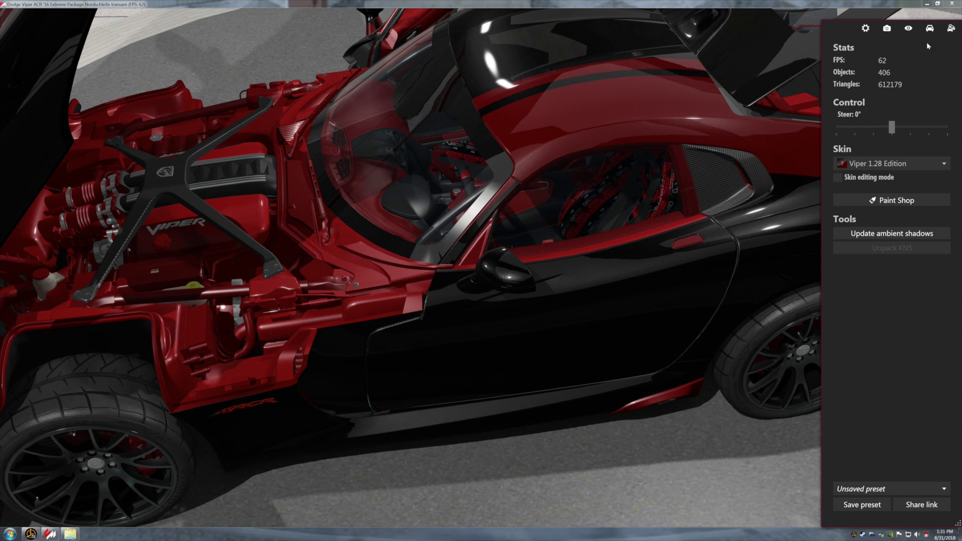
{"action": "left_click", "coordinate": [928, 29]}
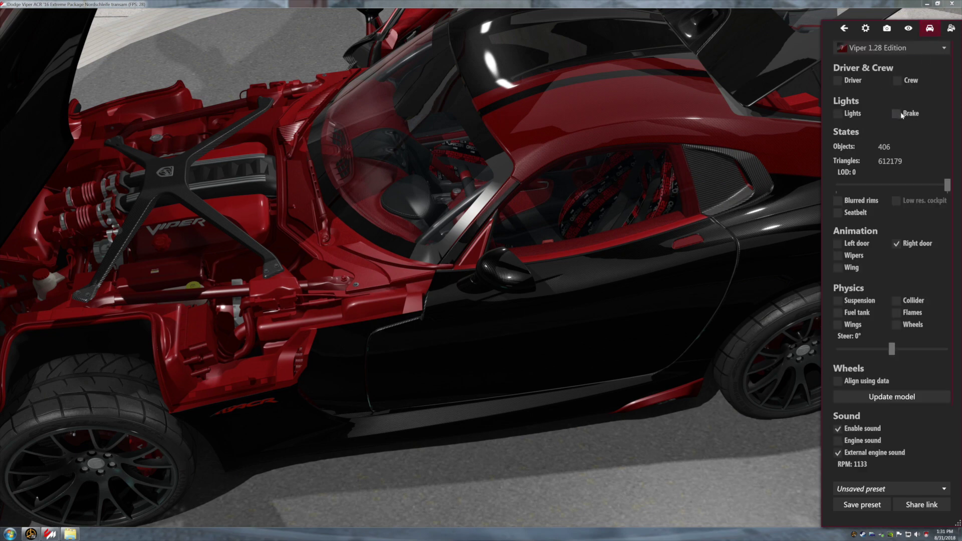
{"action": "left_click", "coordinate": [896, 243]}
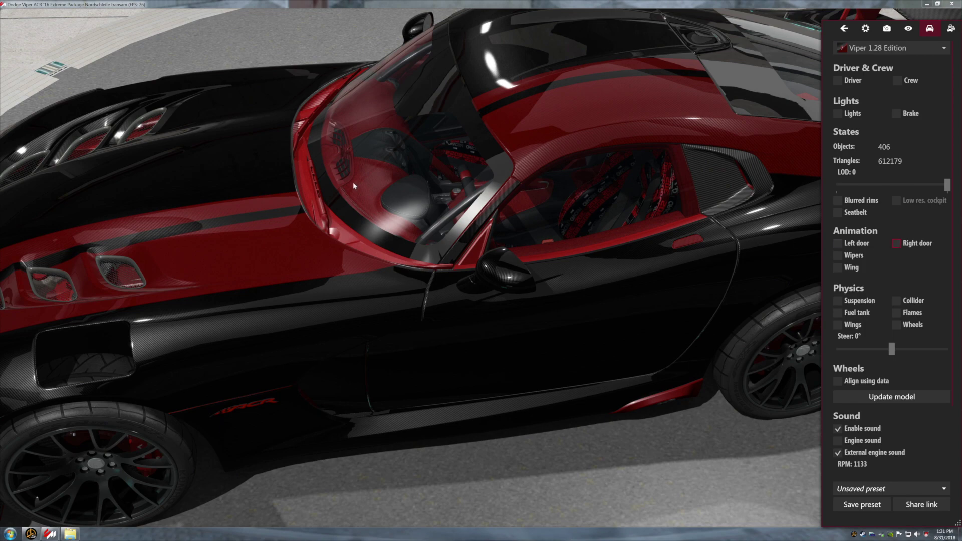
Examine the dashboard, seats and steering wheel through the windshield, plus the hood and left side of the closed car
{"action": "left_click_drag", "start_coordinate": [326, 230], "coordinate": [568, 178]}
{"action": "left_click_drag", "start_coordinate": [458, 247], "coordinate": [371, 273]}
{"action": "scroll", "coordinate": [391, 254], "scroll_direction": "up", "scroll_amount": 3}
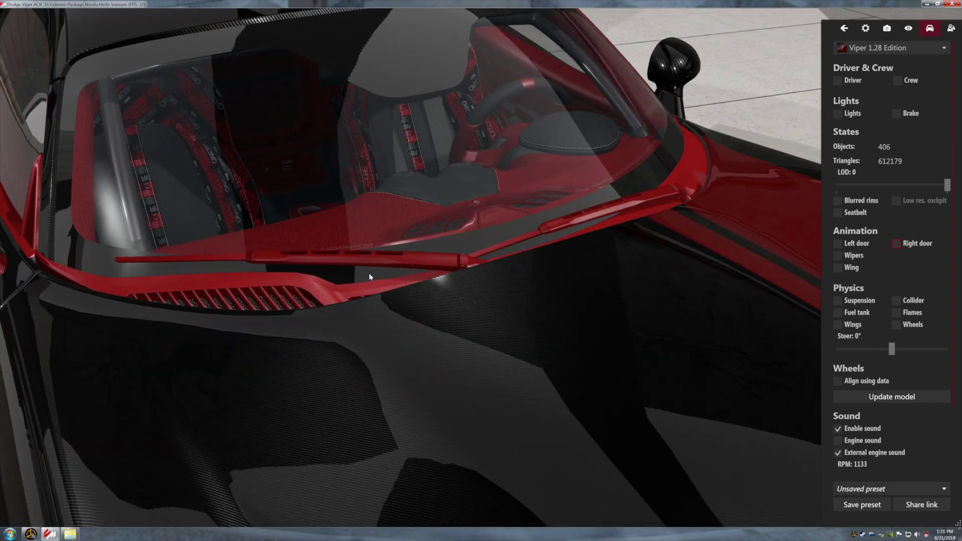
{"action": "left_click_drag", "start_coordinate": [460, 274], "coordinate": [428, 290]}
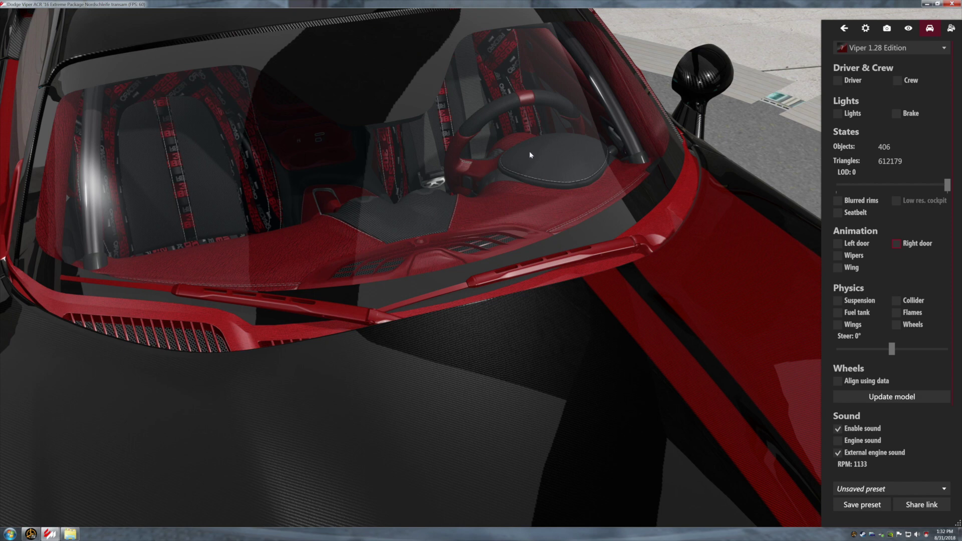
{"action": "left_click_drag", "start_coordinate": [369, 239], "coordinate": [209, 242]}
{"action": "left_click_drag", "start_coordinate": [393, 255], "coordinate": [286, 243]}
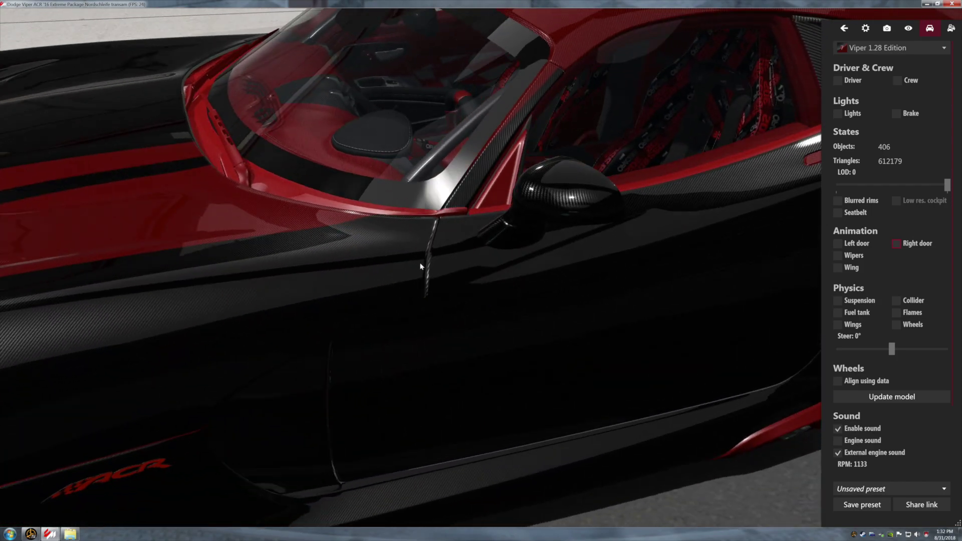
{"action": "scroll", "coordinate": [420, 264], "scroll_direction": "down", "scroll_amount": 4}
{"action": "left_click_drag", "start_coordinate": [488, 291], "coordinate": [462, 282]}
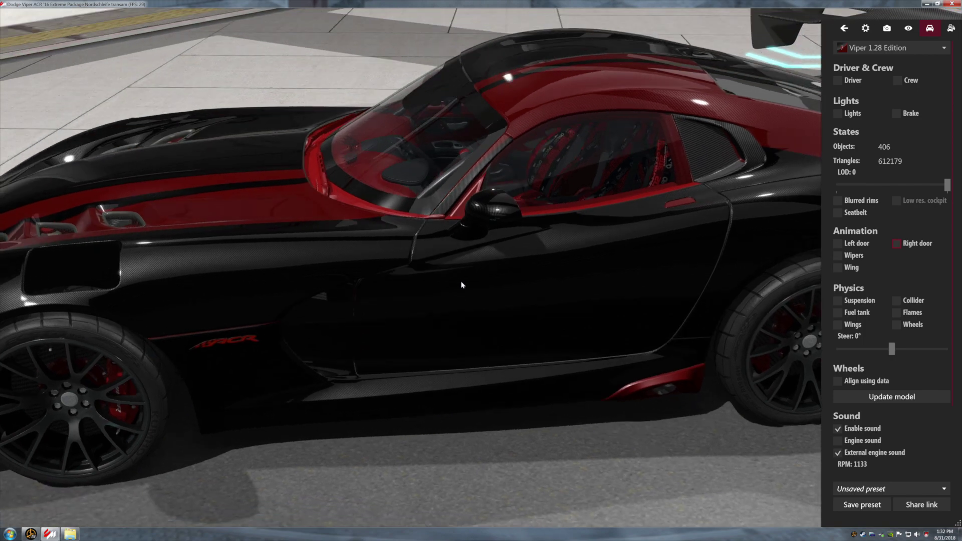
Examine the windshield, cockpit, carbon hood and left side of the closed black and red car
{"action": "left_click_drag", "start_coordinate": [345, 307], "coordinate": [377, 369]}
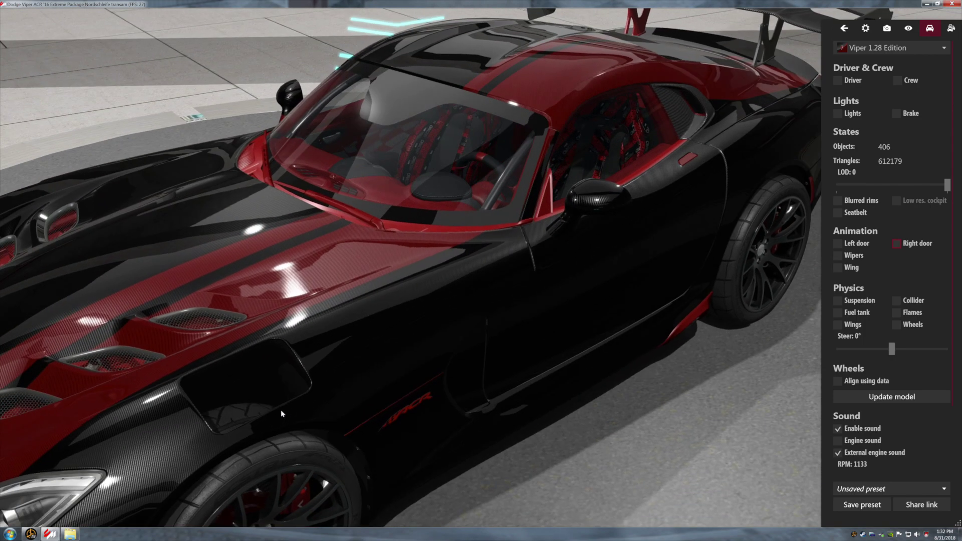
{"action": "scroll", "coordinate": [281, 420], "scroll_direction": "up", "scroll_amount": 2}
{"action": "scroll", "coordinate": [281, 421], "scroll_direction": "up", "scroll_amount": 3}
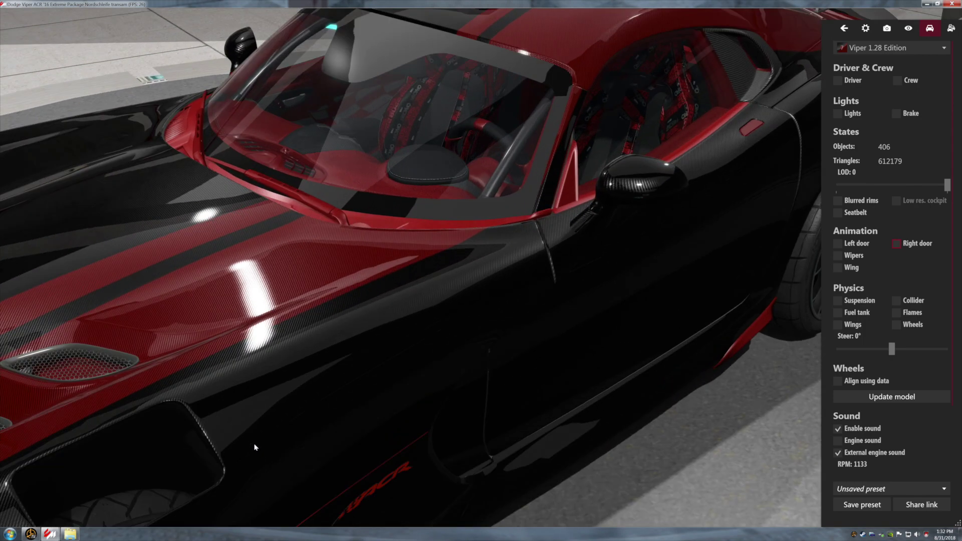
{"action": "left_click_drag", "start_coordinate": [263, 436], "coordinate": [199, 457]}
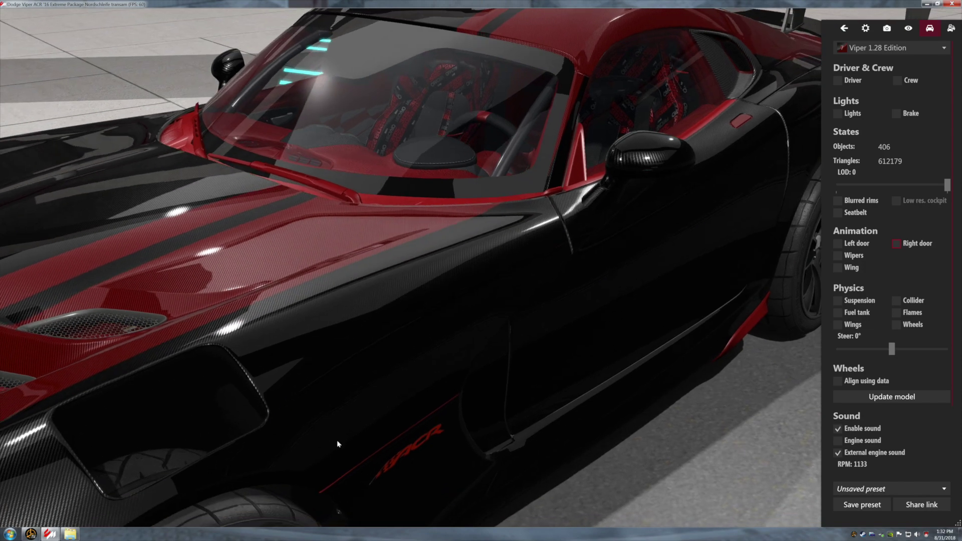
{"action": "left_click_drag", "start_coordinate": [368, 401], "coordinate": [385, 406]}
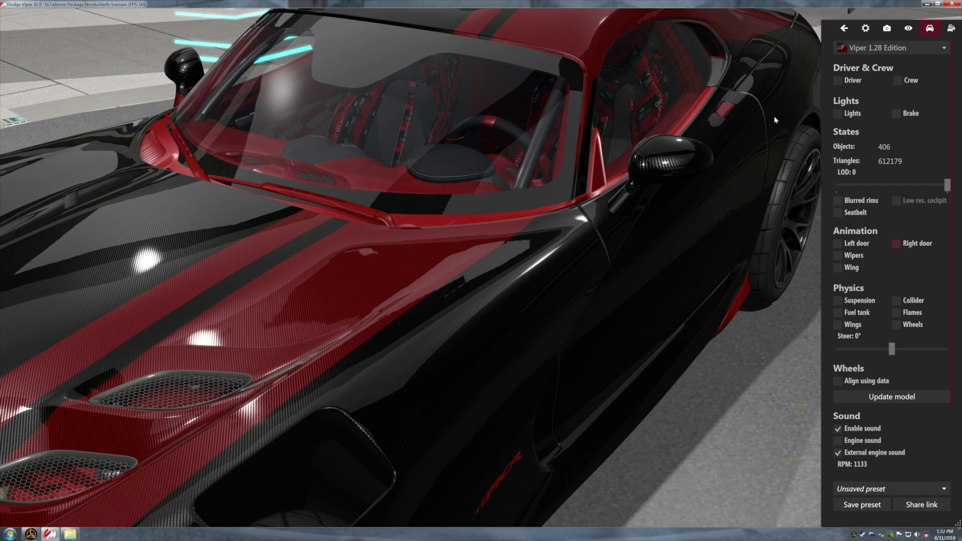
Leave the car settings and inspect the hood vent's map_plastic.dds and blackf.dds textures
{"action": "left_click", "coordinate": [842, 31]}
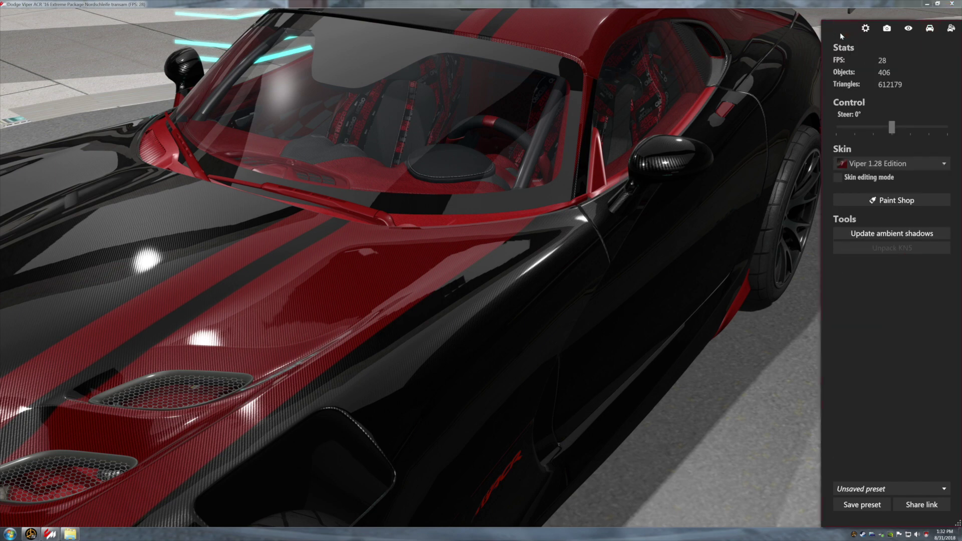
{"action": "left_click", "coordinate": [154, 381]}
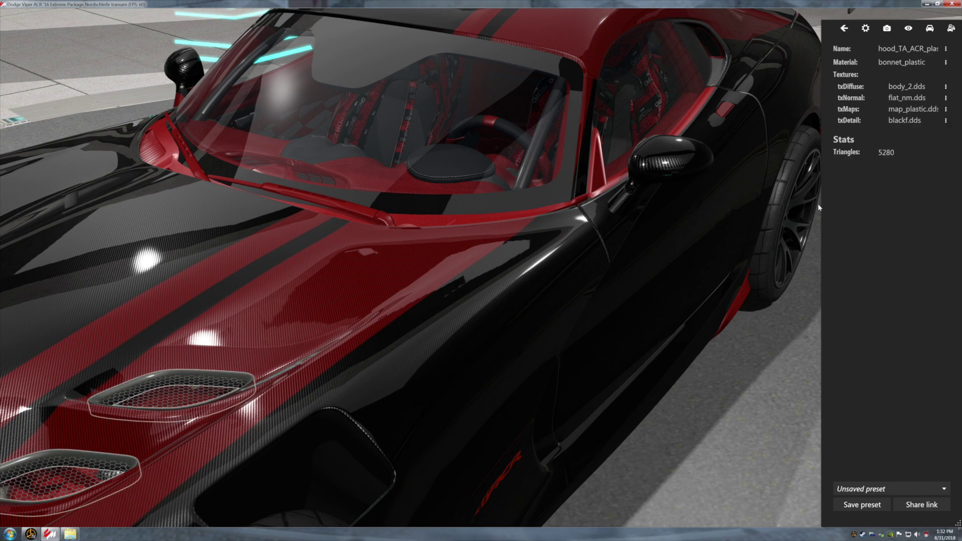
{"action": "left_click", "coordinate": [947, 109]}
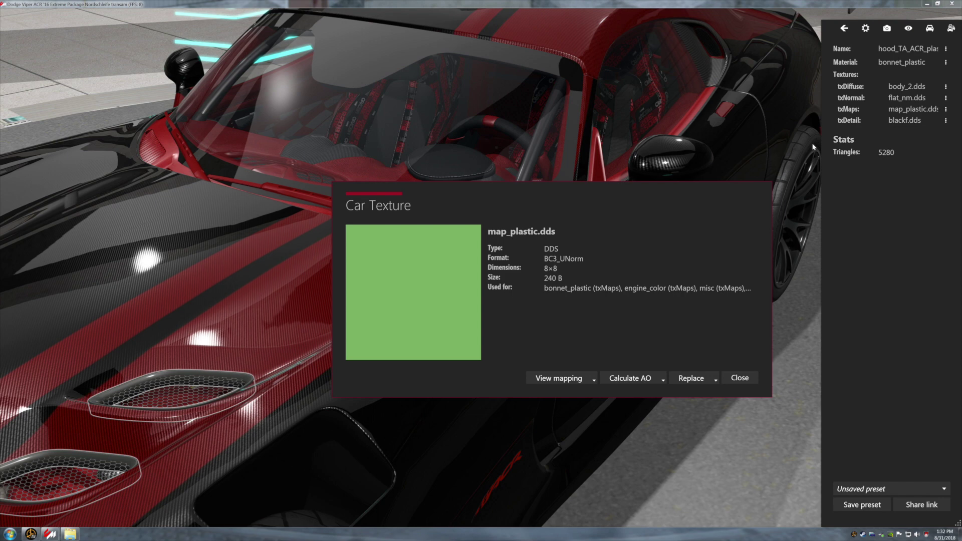
{"action": "left_click", "coordinate": [946, 121]}
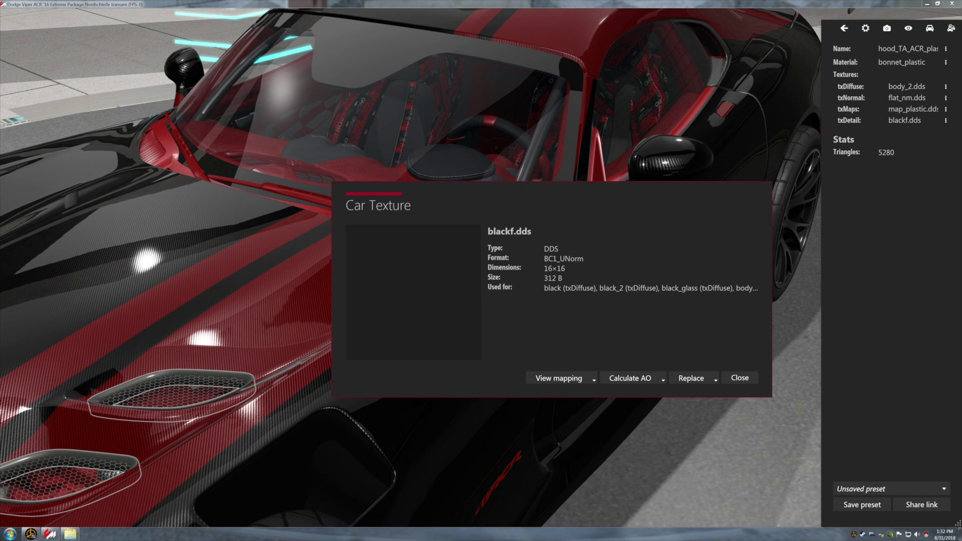
{"action": "left_click", "coordinate": [738, 378]}
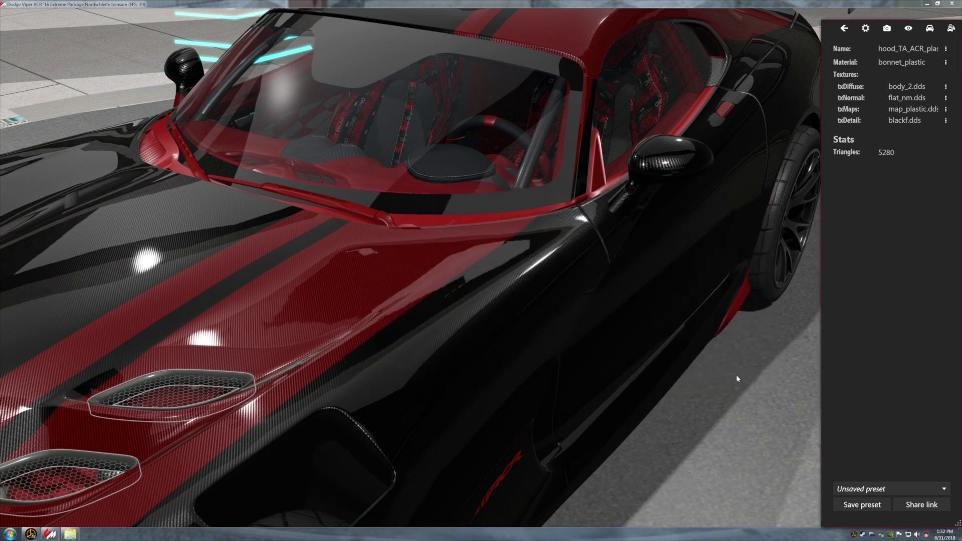
{"action": "left_click", "coordinate": [734, 382]}
Look over the black and red car from the left door and rear quarter around to the front
{"action": "left_click_drag", "start_coordinate": [571, 340], "coordinate": [429, 350]}
{"action": "left_click_drag", "start_coordinate": [543, 344], "coordinate": [455, 341]}
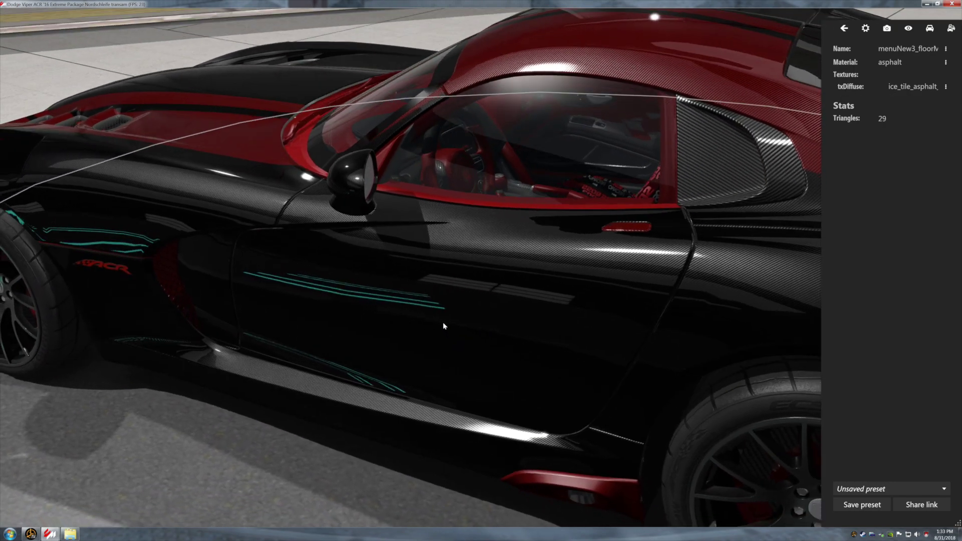
{"action": "scroll", "coordinate": [449, 337], "scroll_direction": "down", "scroll_amount": 5}
{"action": "left_click_drag", "start_coordinate": [479, 352], "coordinate": [460, 316]}
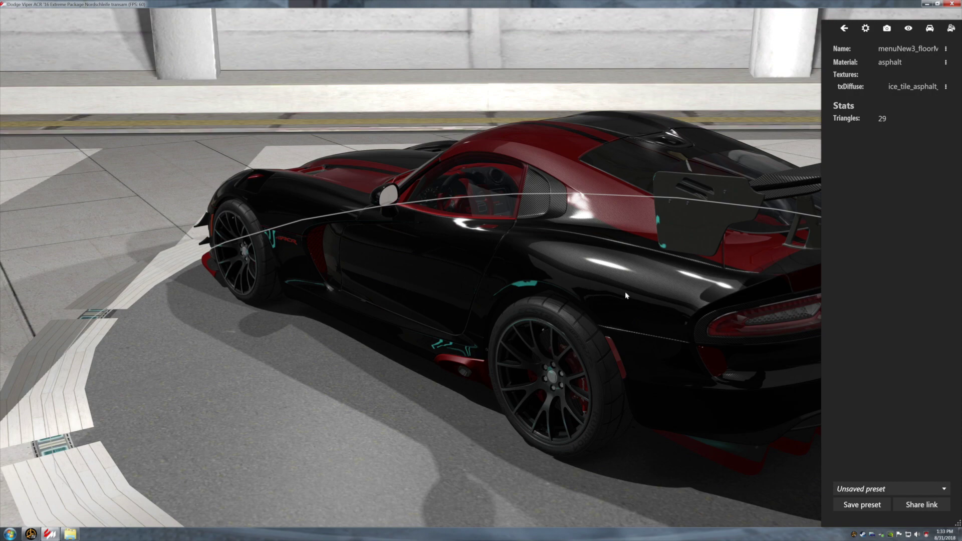
{"action": "left_click_drag", "start_coordinate": [610, 287], "coordinate": [696, 288]}
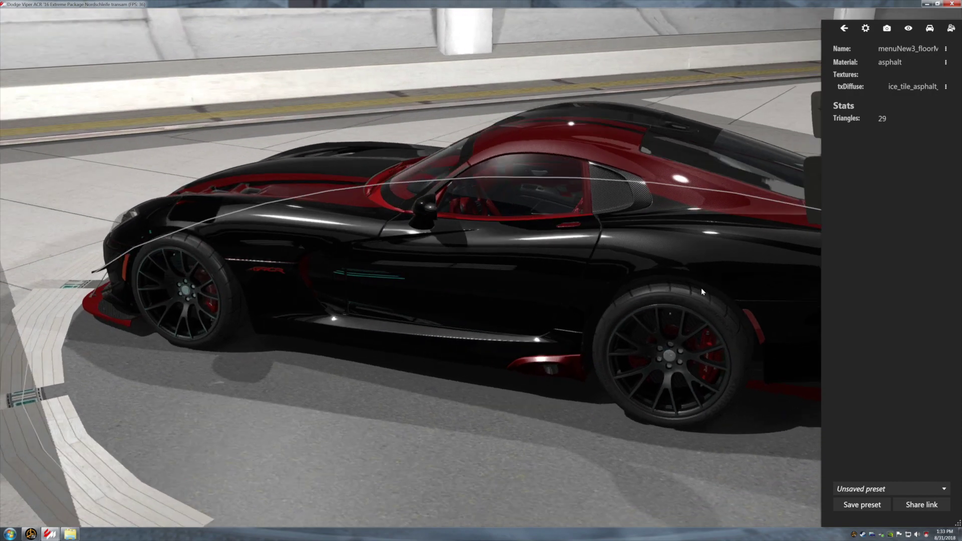
{"action": "left_click_drag", "start_coordinate": [459, 281], "coordinate": [577, 279]}
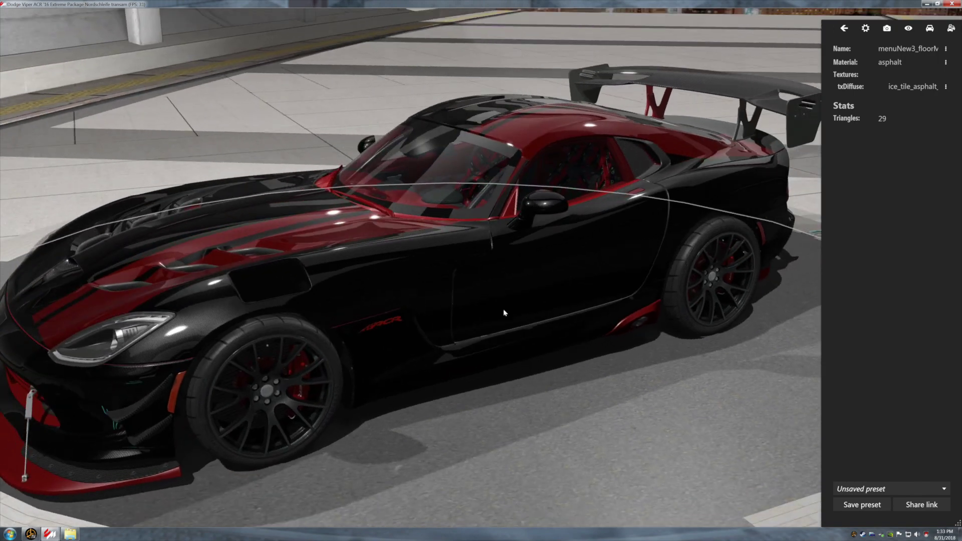
{"action": "left_click_drag", "start_coordinate": [355, 332], "coordinate": [446, 318]}
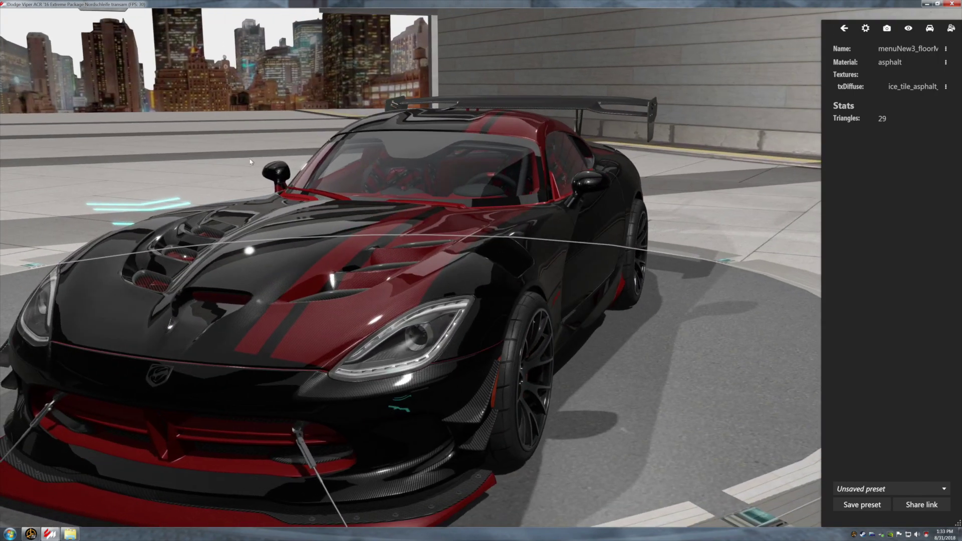
Inspect the object and material details of the showroom's outer floor and background wall
{"action": "left_click", "coordinate": [231, 130]}
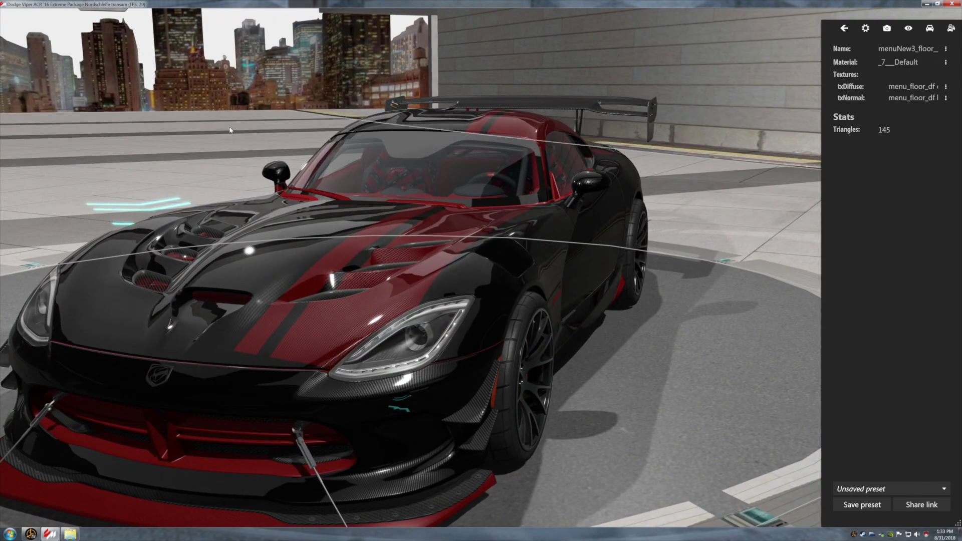
{"action": "left_click", "coordinate": [313, 81]}
{"action": "left_click", "coordinate": [572, 80]}
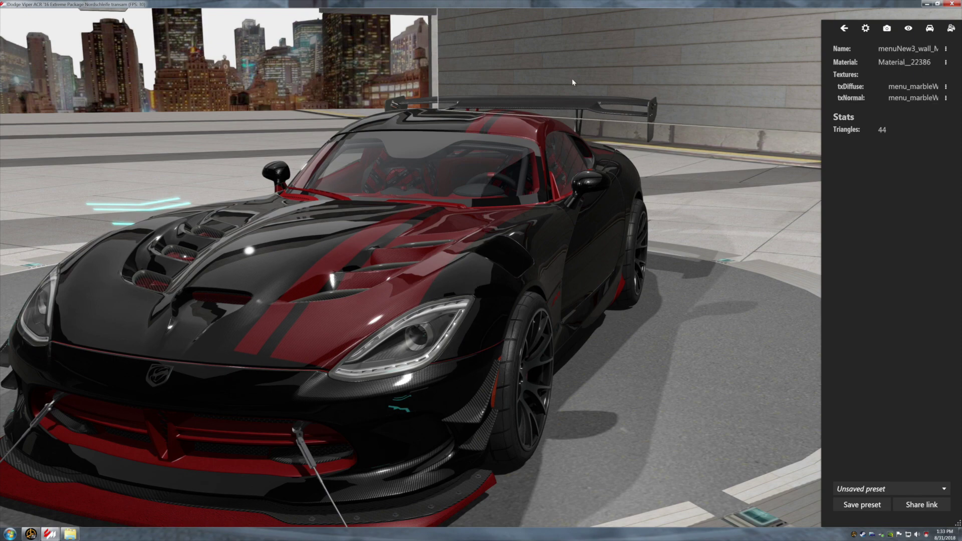
Return to the car settings and apply the Gtsr Nordschleife skin
{"action": "left_click_drag", "start_coordinate": [304, 329], "coordinate": [462, 346]}
{"action": "scroll", "coordinate": [526, 315], "scroll_direction": "down", "scroll_amount": 3}
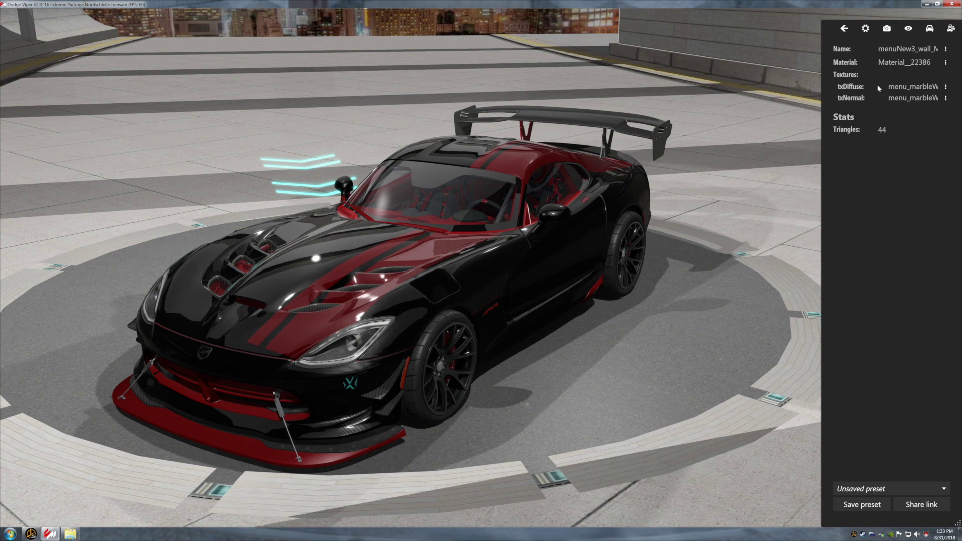
{"action": "left_click", "coordinate": [929, 28]}
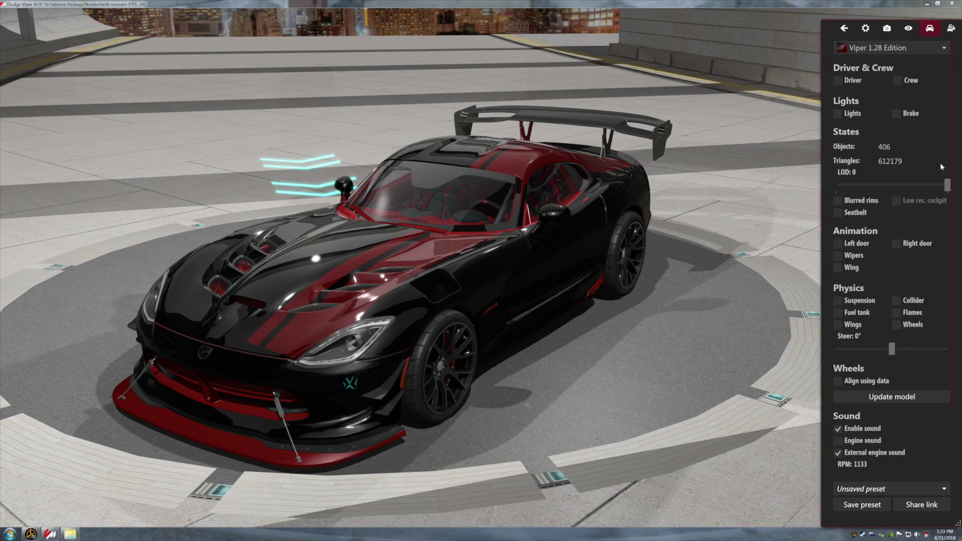
{"action": "left_click", "coordinate": [944, 50]}
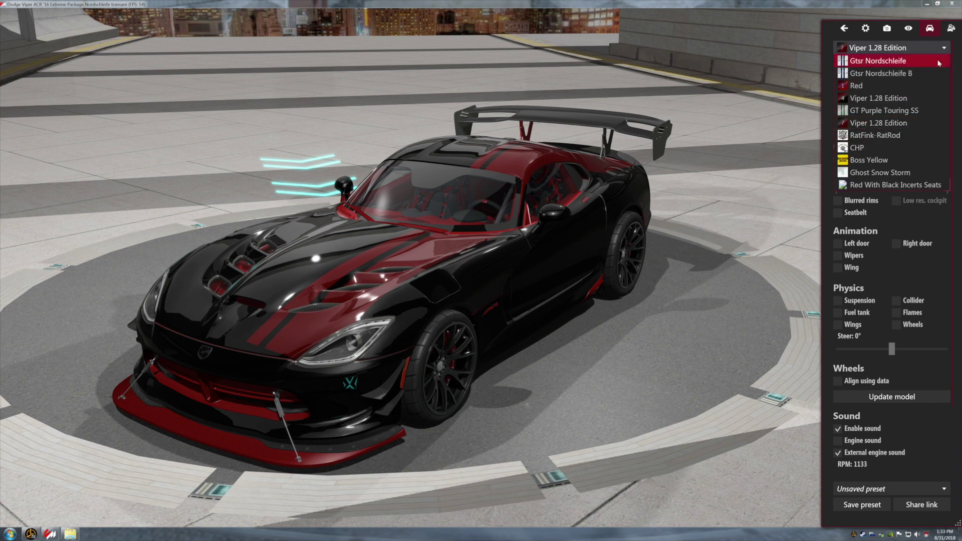
{"action": "left_click", "coordinate": [938, 61]}
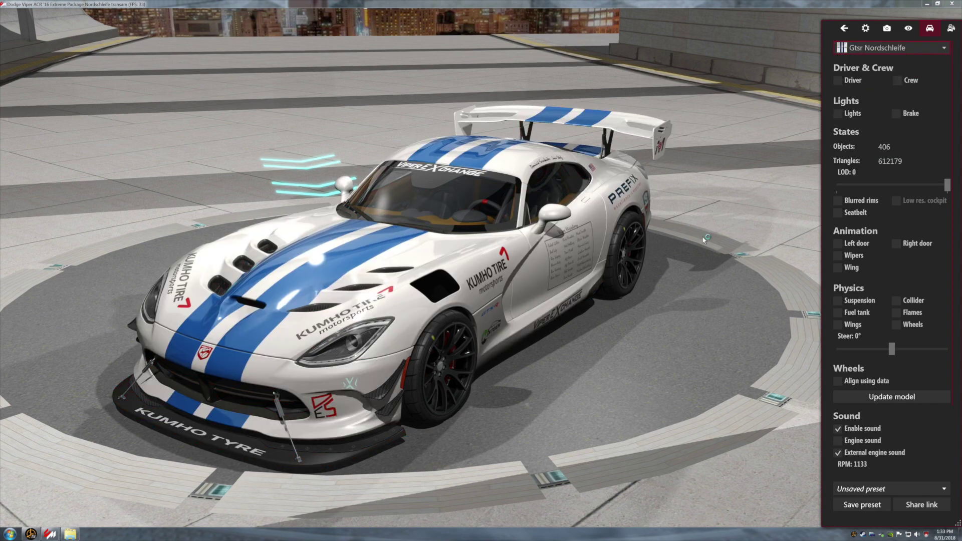
Examine the white and blue car's front, the lettering on its left door and the tan interior through the side window
{"action": "left_click_drag", "start_coordinate": [380, 325], "coordinate": [481, 323]}
{"action": "scroll", "coordinate": [461, 335], "scroll_direction": "up", "scroll_amount": 3}
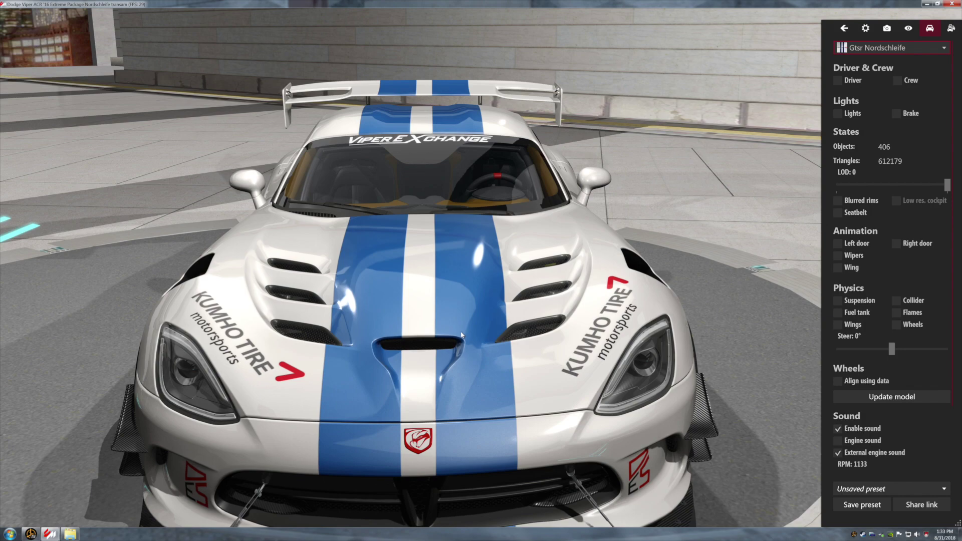
{"action": "left_click_drag", "start_coordinate": [405, 378], "coordinate": [394, 327]}
{"action": "scroll", "coordinate": [527, 280], "scroll_direction": "up", "scroll_amount": 6}
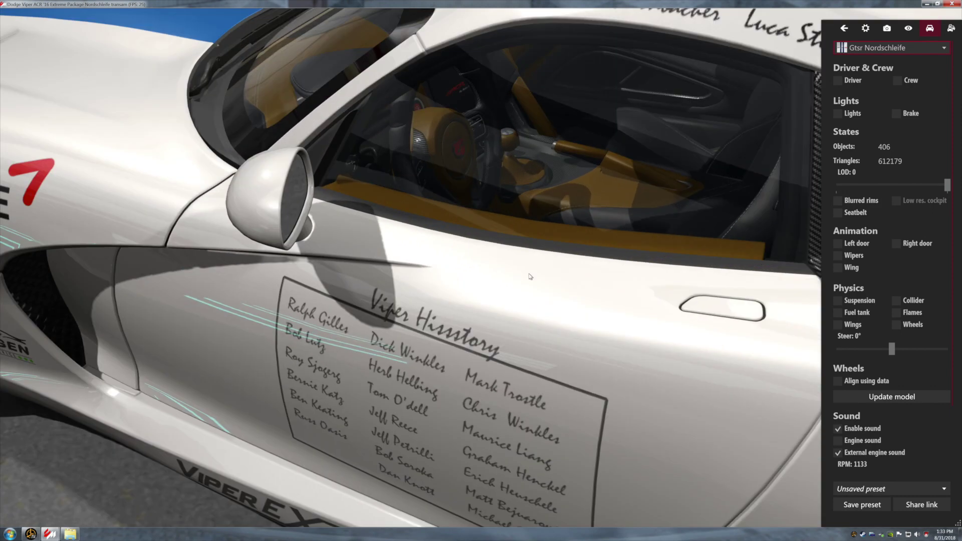
{"action": "left_click_drag", "start_coordinate": [526, 279], "coordinate": [530, 303]}
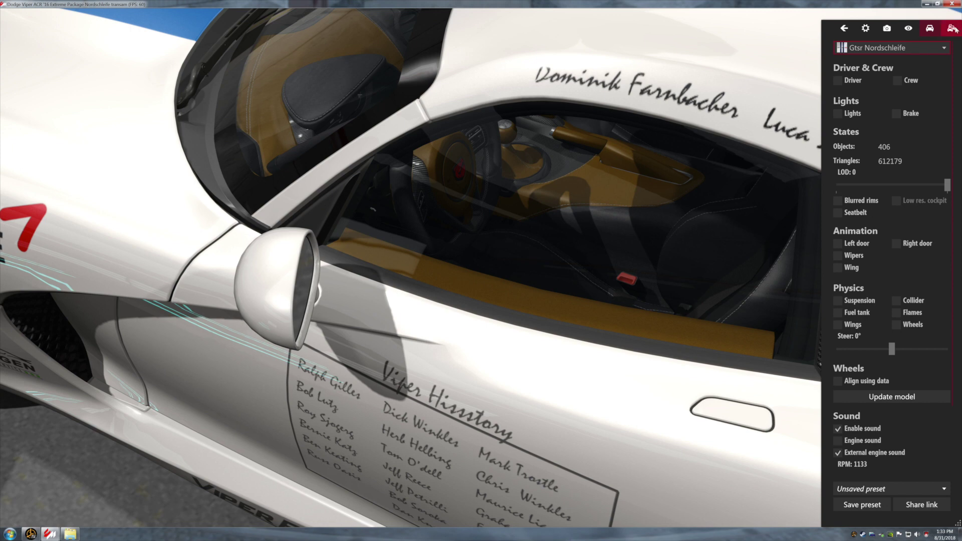
Switch to the Gtsr Nordschleife B skin and look over the car's left side and dark interior
{"action": "left_click", "coordinate": [944, 48]}
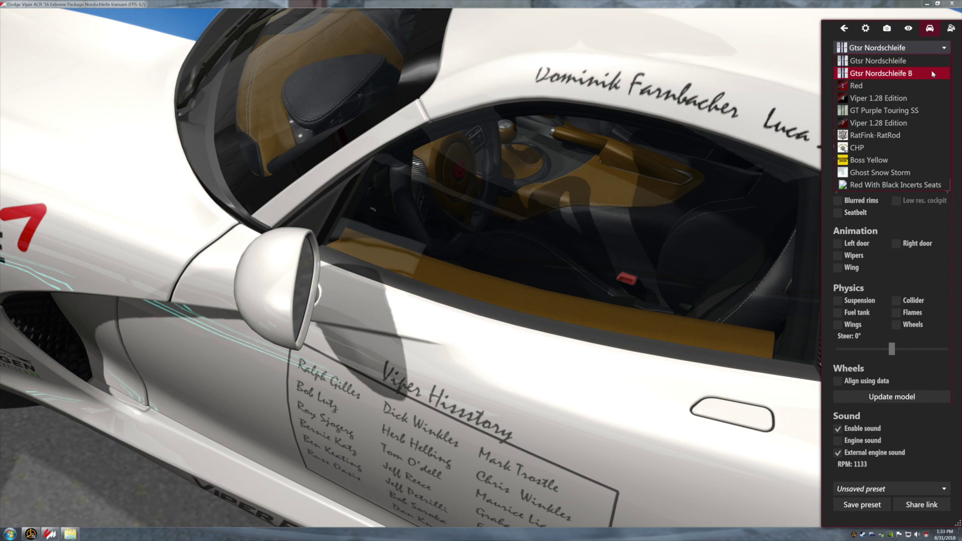
{"action": "left_click", "coordinate": [932, 73]}
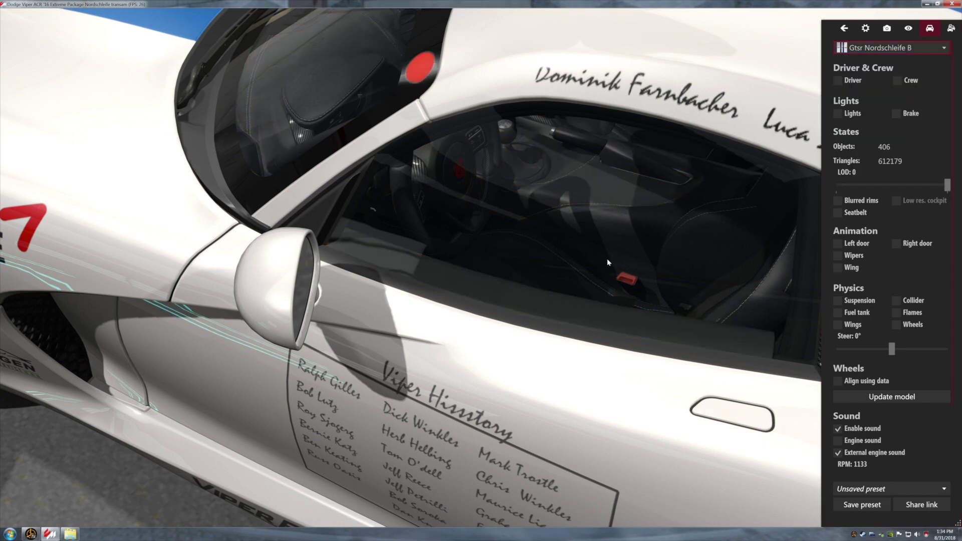
{"action": "scroll", "coordinate": [636, 249], "scroll_direction": "down", "scroll_amount": 5}
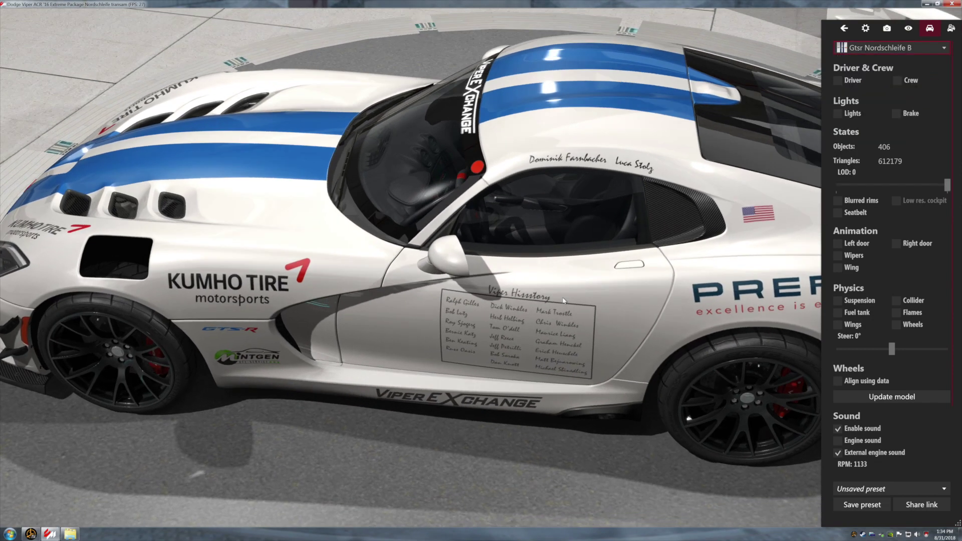
{"action": "mouse_move", "coordinate": [563, 298]}
{"action": "left_mouse_down"}
{"action": "mouse_move", "coordinate": [540, 303]}
{"action": "mouse_move", "coordinate": [548, 301]}
{"action": "left_mouse_up"}
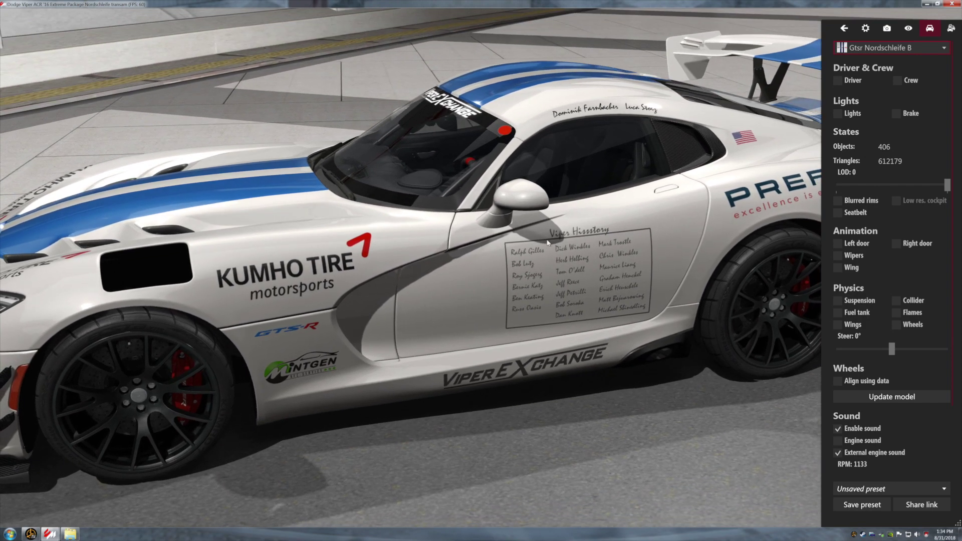
Apply the Ghost Snow Storm skin and view the rear of the car with its carbon wing
{"action": "left_click", "coordinate": [947, 49]}
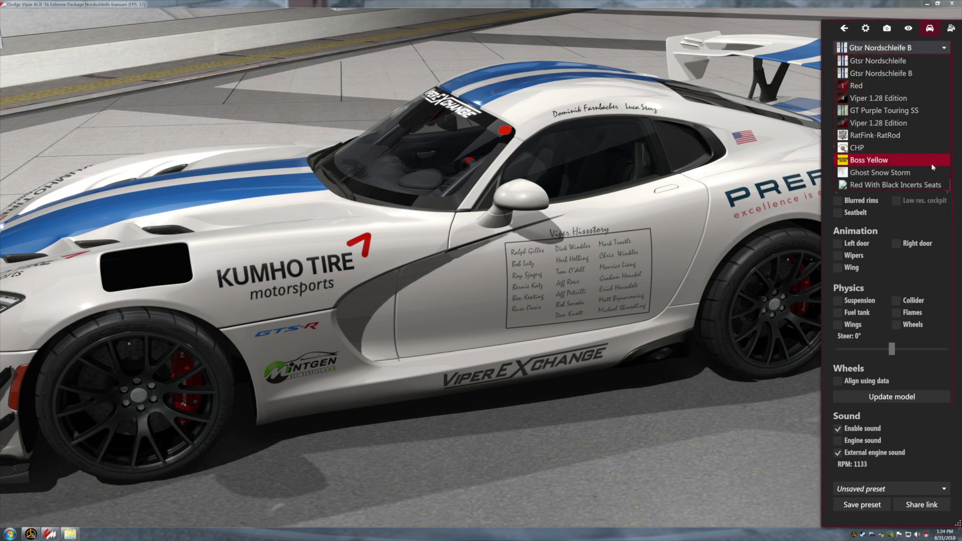
{"action": "left_click", "coordinate": [930, 171]}
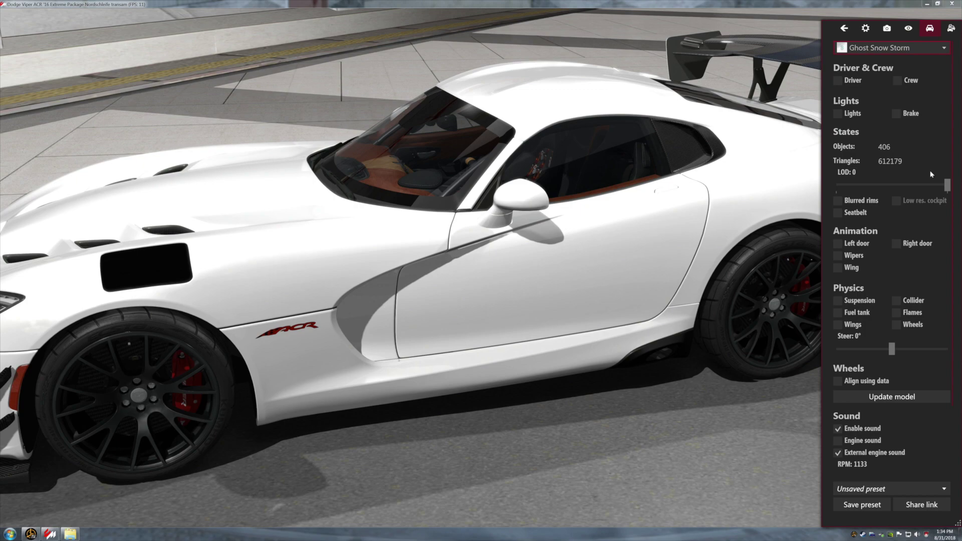
{"action": "left_click_drag", "start_coordinate": [467, 257], "coordinate": [160, 276]}
{"action": "left_click_drag", "start_coordinate": [693, 335], "coordinate": [620, 381]}
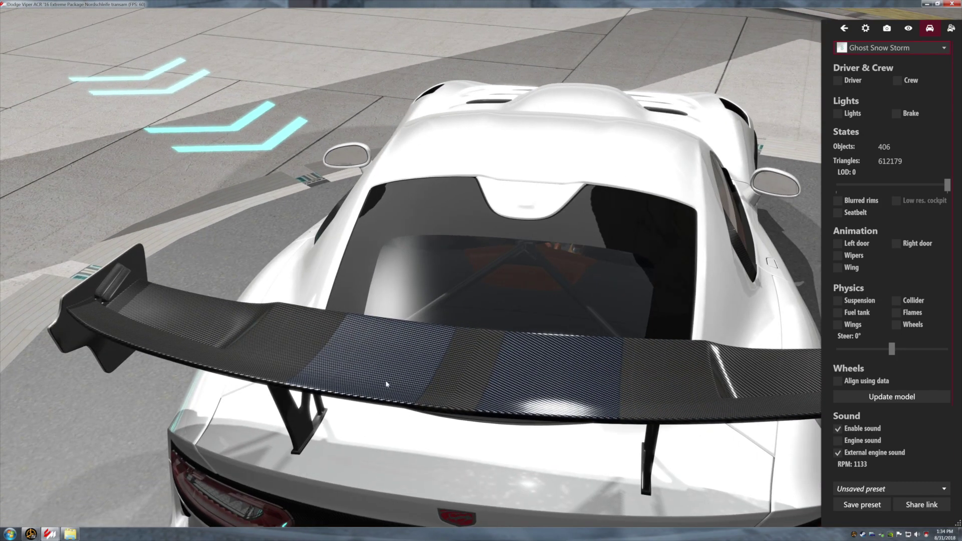
Examine the white car's right side, from the front fender and windshield back to the rear wheel and wing
{"action": "left_click_drag", "start_coordinate": [491, 386], "coordinate": [851, 353]}
{"action": "left_click_drag", "start_coordinate": [323, 330], "coordinate": [372, 335]}
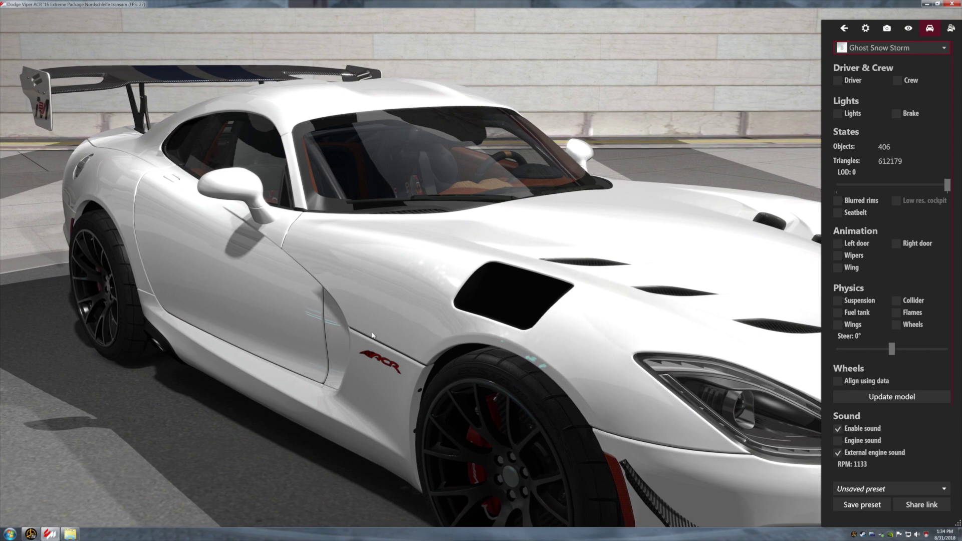
{"action": "scroll", "coordinate": [373, 334], "scroll_direction": "up", "scroll_amount": 5}
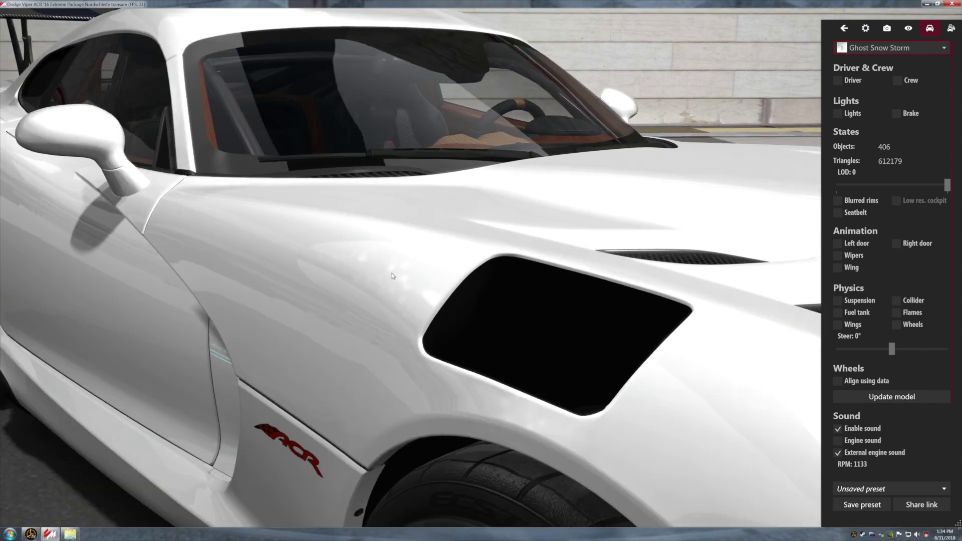
{"action": "left_click_drag", "start_coordinate": [377, 298], "coordinate": [422, 297]}
{"action": "scroll", "coordinate": [422, 297], "scroll_direction": "down", "scroll_amount": 5}
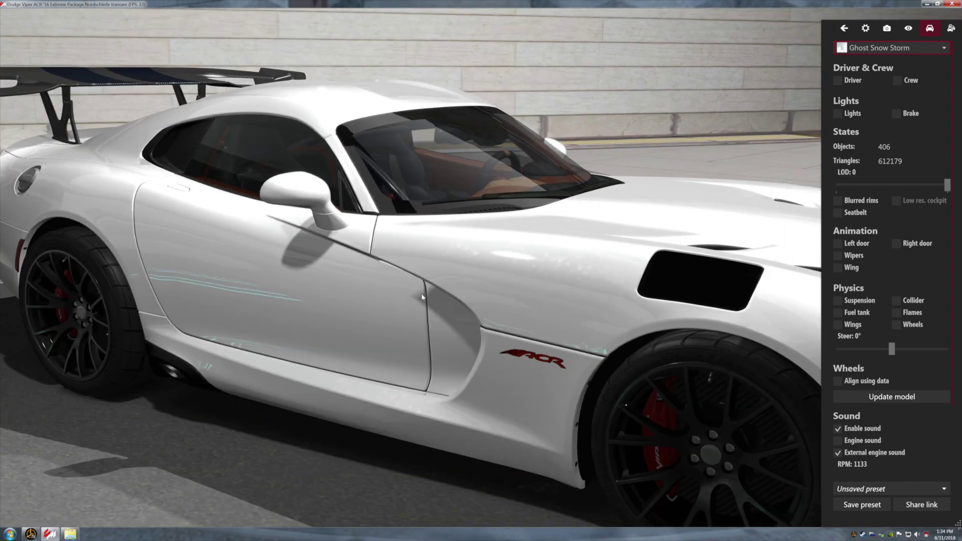
{"action": "left_click_drag", "start_coordinate": [362, 294], "coordinate": [589, 270]}
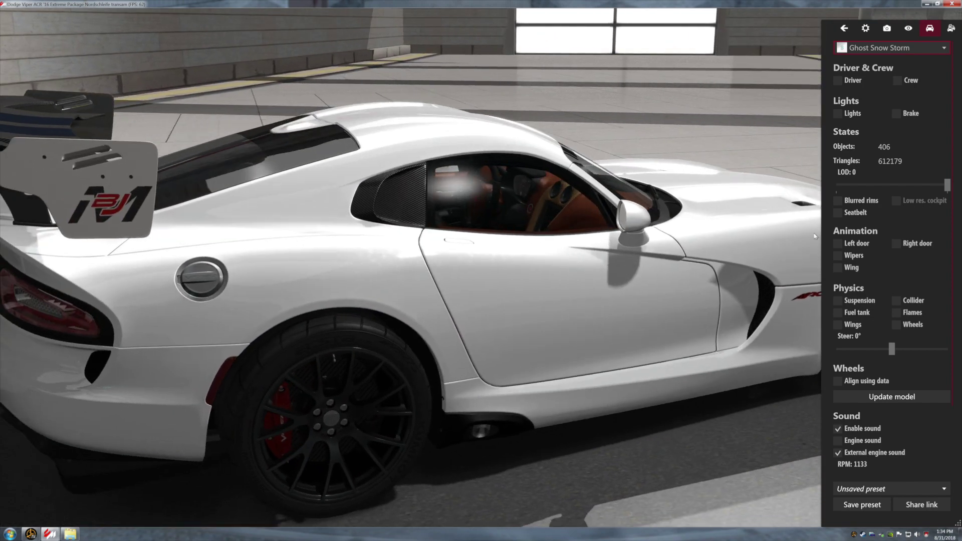
Open the right door and view the seats, center console and dashboard up close
{"action": "left_click", "coordinate": [897, 243]}
{"action": "left_click_drag", "start_coordinate": [781, 300], "coordinate": [588, 335]}
{"action": "scroll", "coordinate": [605, 315], "scroll_direction": "up", "scroll_amount": 8}
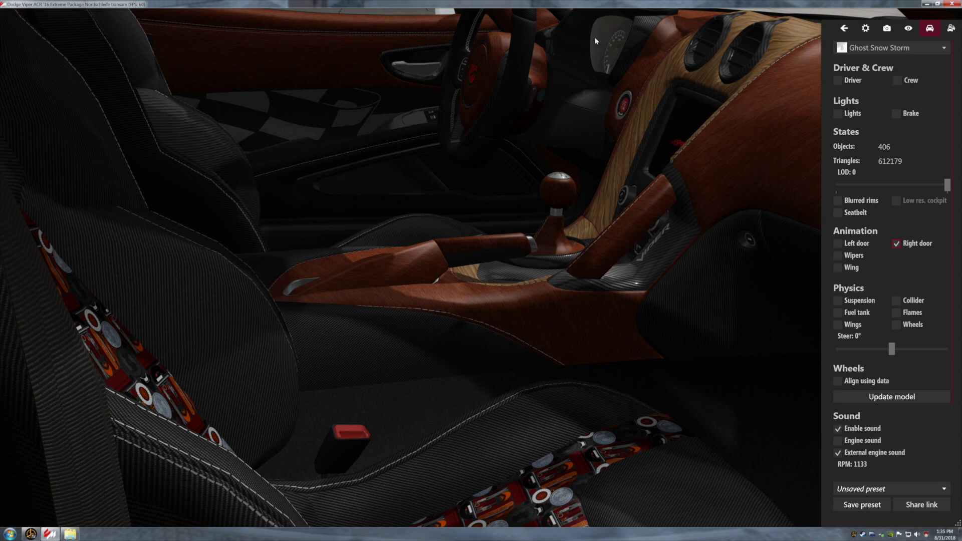
Select the glass over the instrument cluster and view the shifter, center console and dashboard screen through the open right door
{"action": "left_click", "coordinate": [842, 30]}
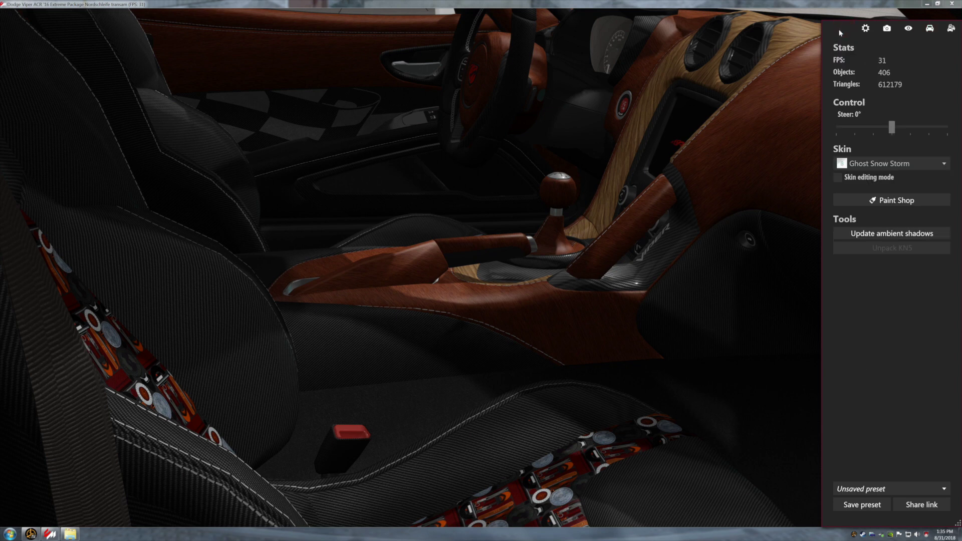
{"action": "left_click", "coordinate": [603, 38]}
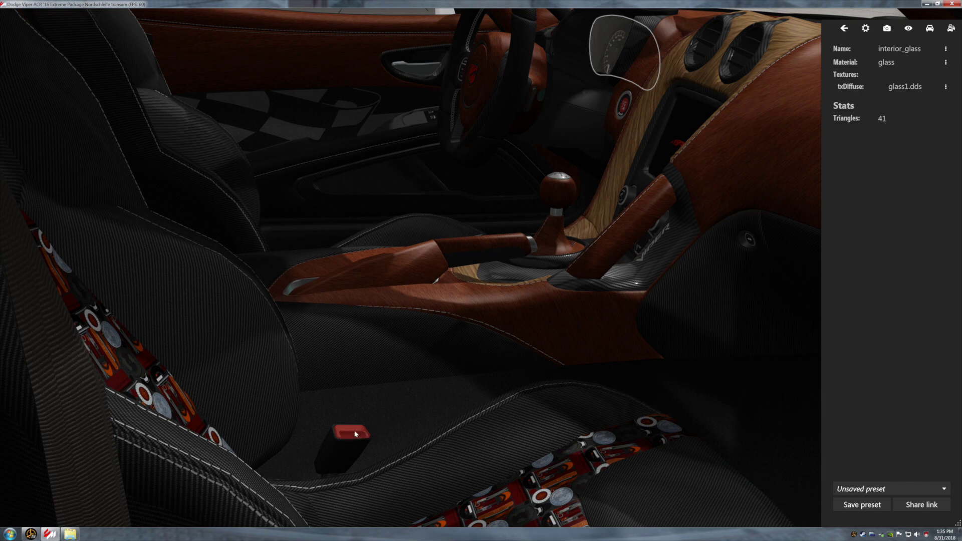
{"action": "left_click_drag", "start_coordinate": [419, 386], "coordinate": [455, 414]}
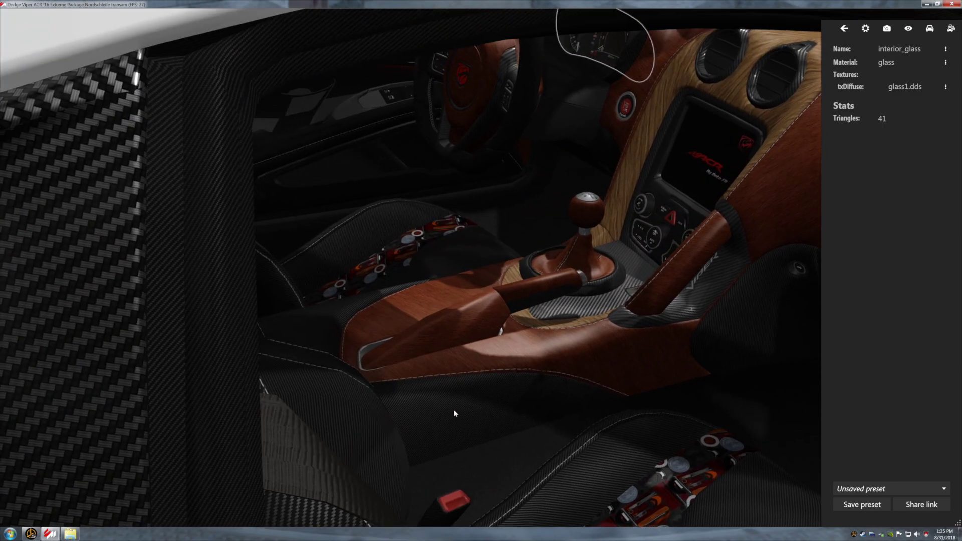
{"action": "scroll", "coordinate": [455, 412], "scroll_direction": "up", "scroll_amount": 2}
{"action": "left_click_drag", "start_coordinate": [455, 412], "coordinate": [403, 437]}
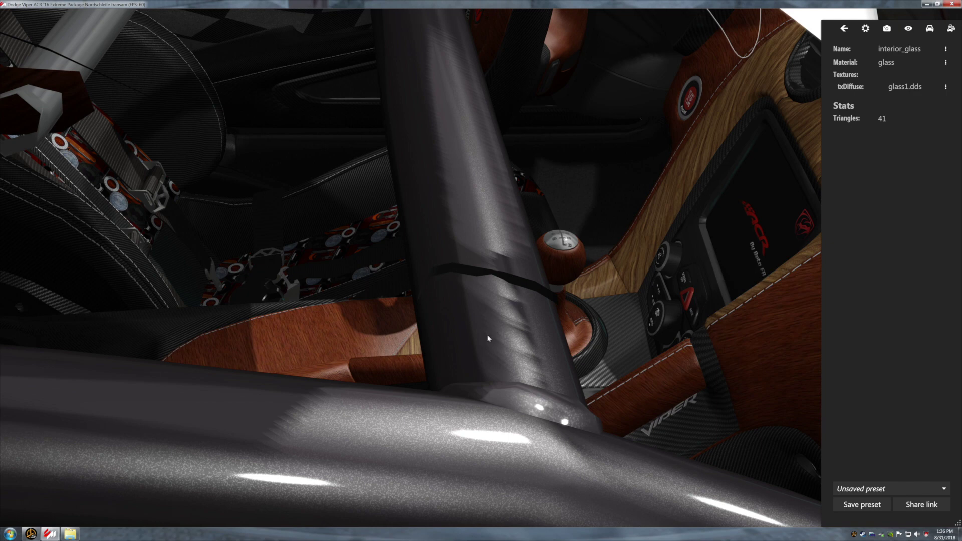
Examine the windshield, cowl vents and engine bay from the right side, out to the raised hood
{"action": "scroll", "coordinate": [490, 341], "scroll_direction": "down", "scroll_amount": 5}
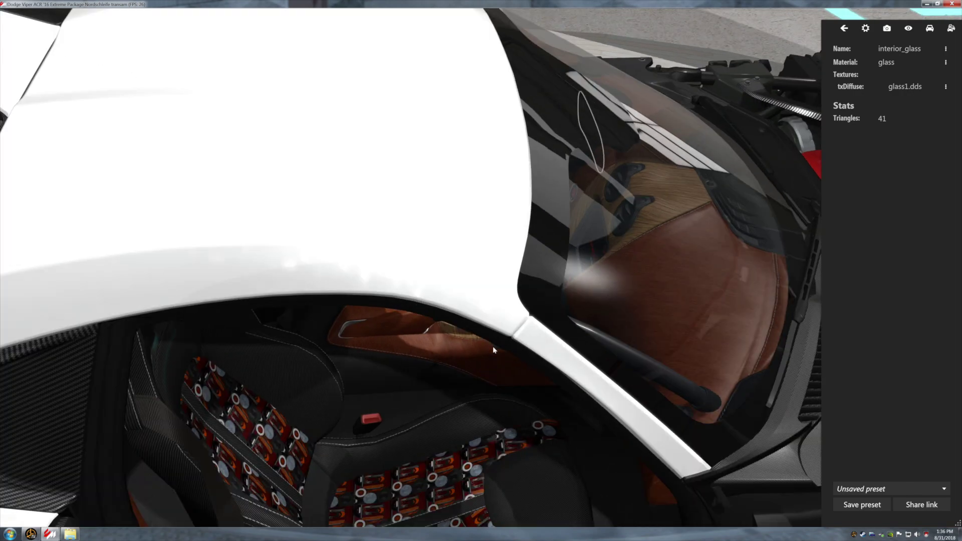
{"action": "scroll", "coordinate": [493, 349], "scroll_direction": "down", "scroll_amount": 3}
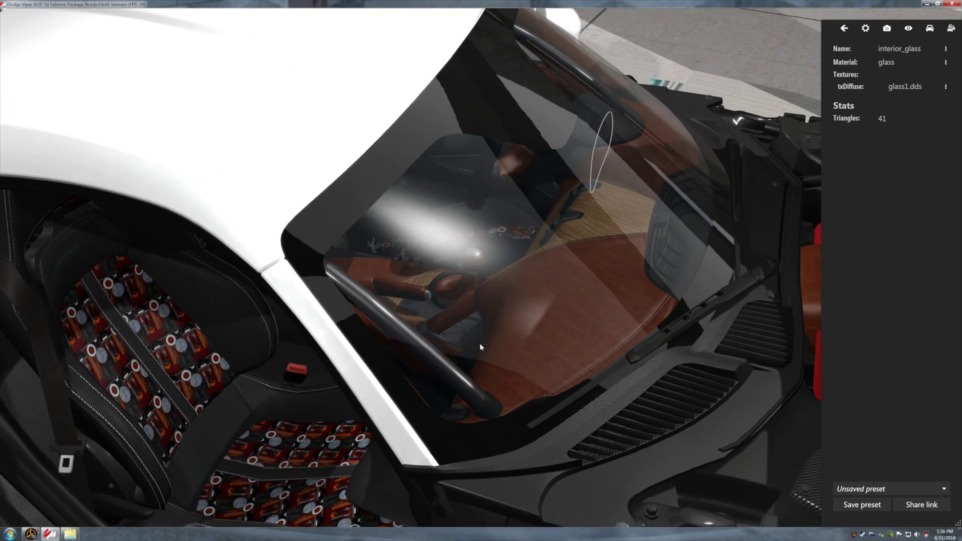
{"action": "scroll", "coordinate": [481, 346], "scroll_direction": "down", "scroll_amount": 2}
{"action": "scroll", "coordinate": [494, 356], "scroll_direction": "down", "scroll_amount": 3}
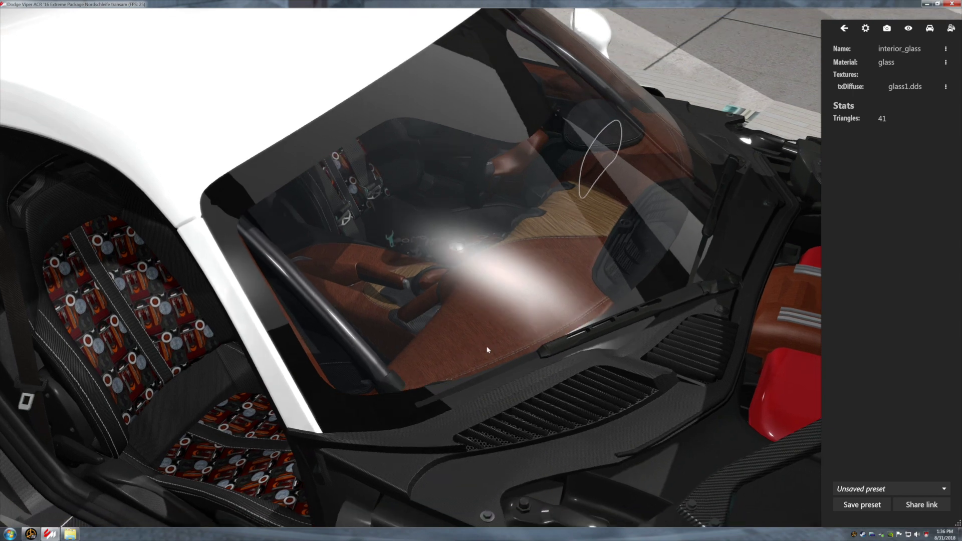
{"action": "scroll", "coordinate": [449, 335], "scroll_direction": "down", "scroll_amount": 1}
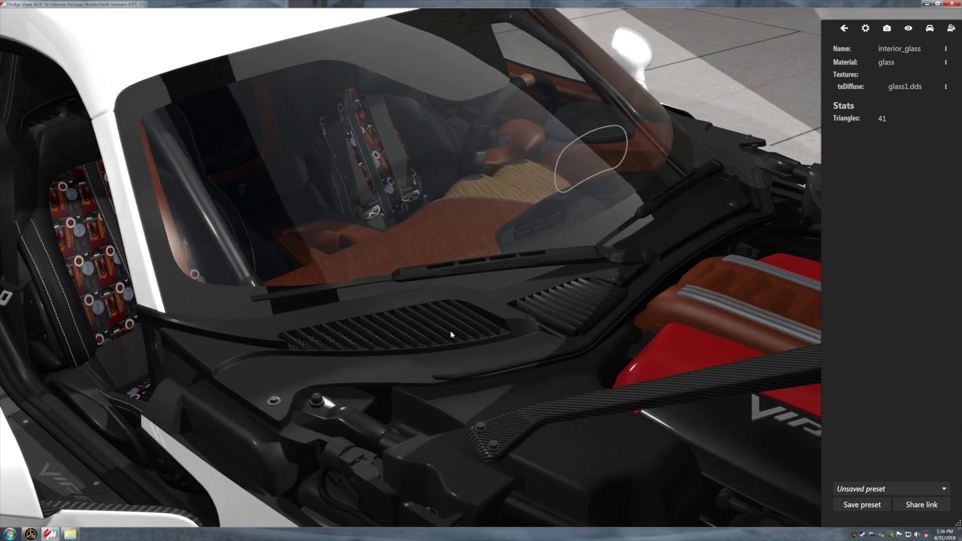
{"action": "scroll", "coordinate": [536, 345], "scroll_direction": "down", "scroll_amount": 4}
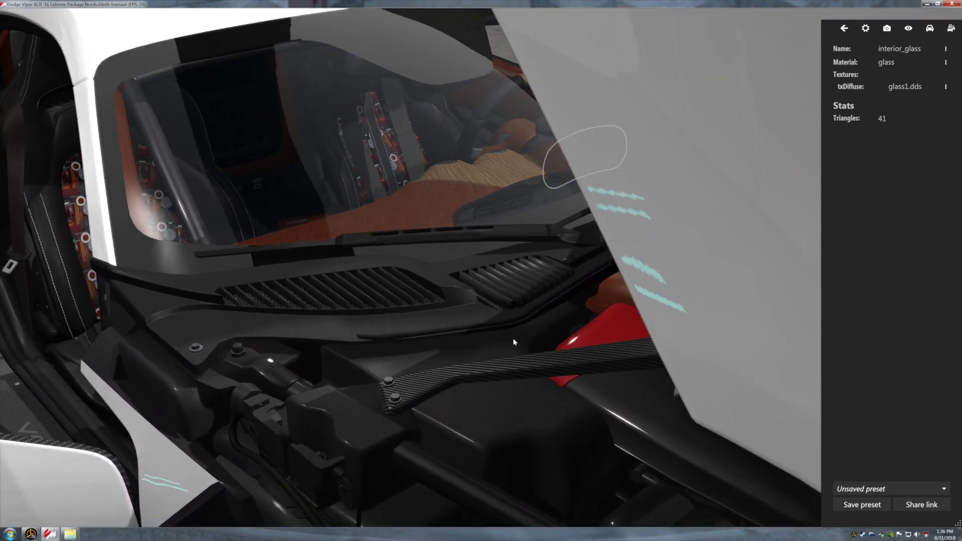
{"action": "scroll", "coordinate": [514, 341], "scroll_direction": "down", "scroll_amount": 3}
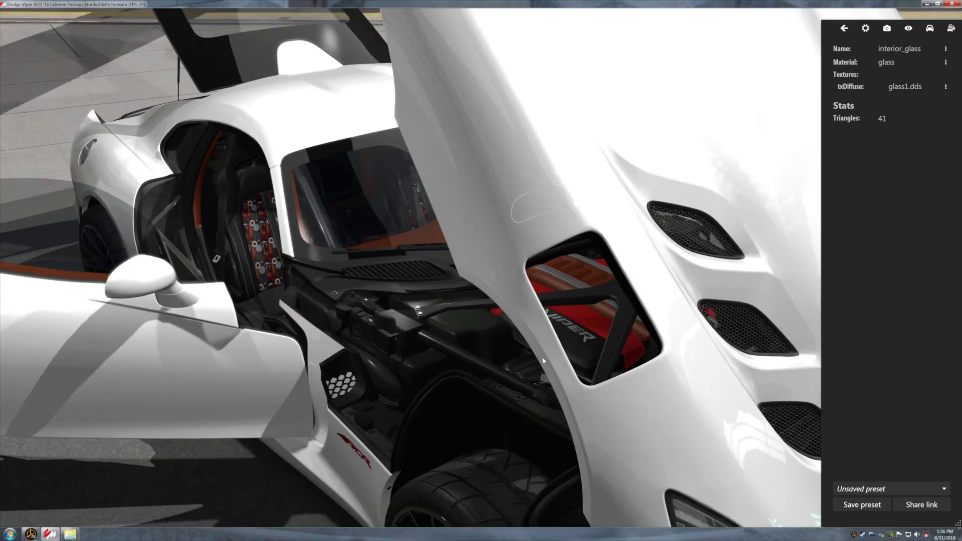
View the car's left side with the open engine bay, including a close look at the closed left door
{"action": "left_click_drag", "start_coordinate": [521, 370], "coordinate": [242, 394]}
{"action": "left_click", "coordinate": [509, 486]}
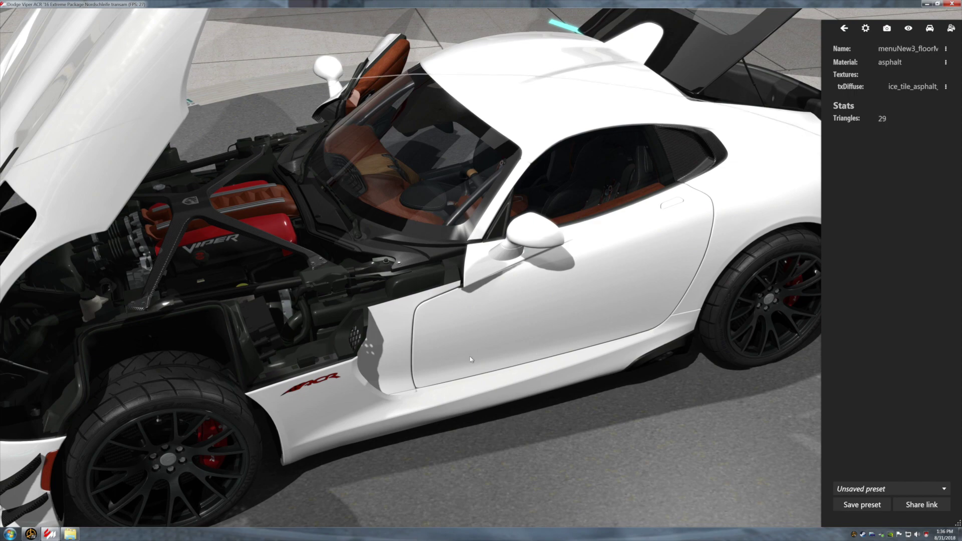
{"action": "left_click_drag", "start_coordinate": [506, 330], "coordinate": [346, 324]}
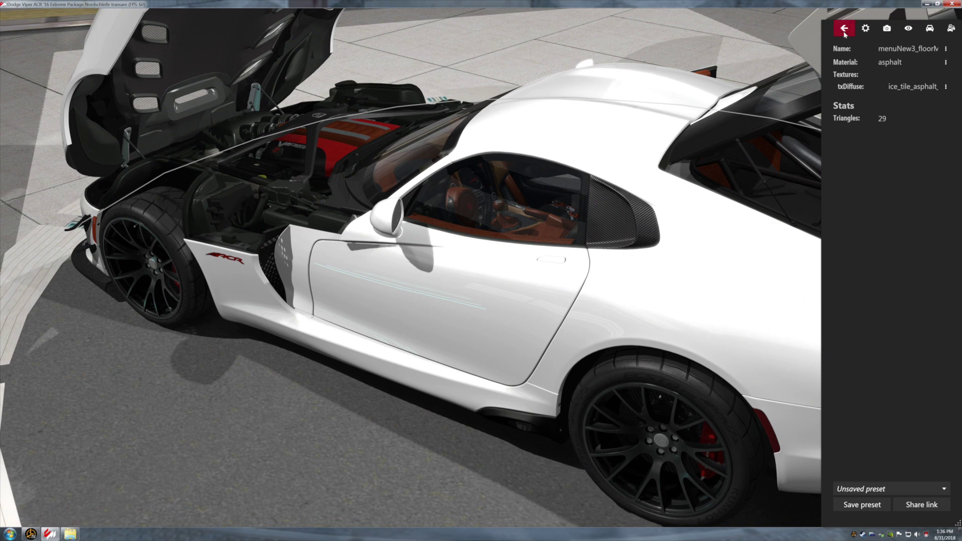
{"action": "scroll", "coordinate": [501, 311], "scroll_direction": "up", "scroll_amount": 3}
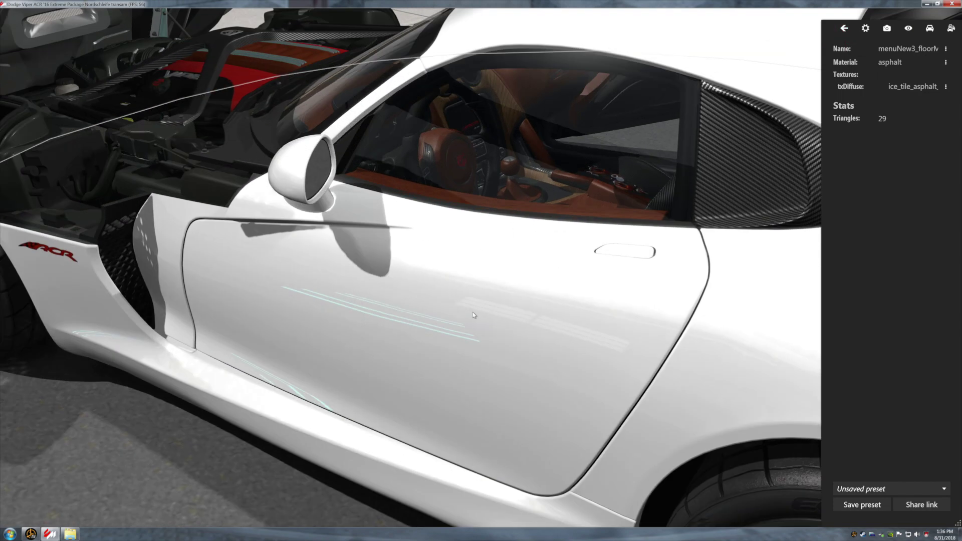
{"action": "left_click_drag", "start_coordinate": [474, 338], "coordinate": [469, 338]}
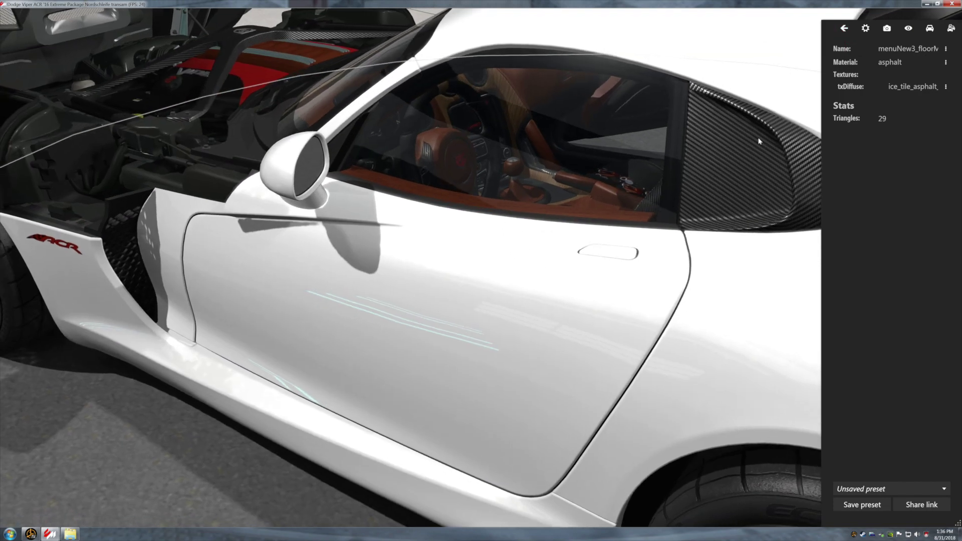
Open the left door and view the driver's seat, pedals, steering wheel and door sill up close
{"action": "left_click", "coordinate": [926, 30]}
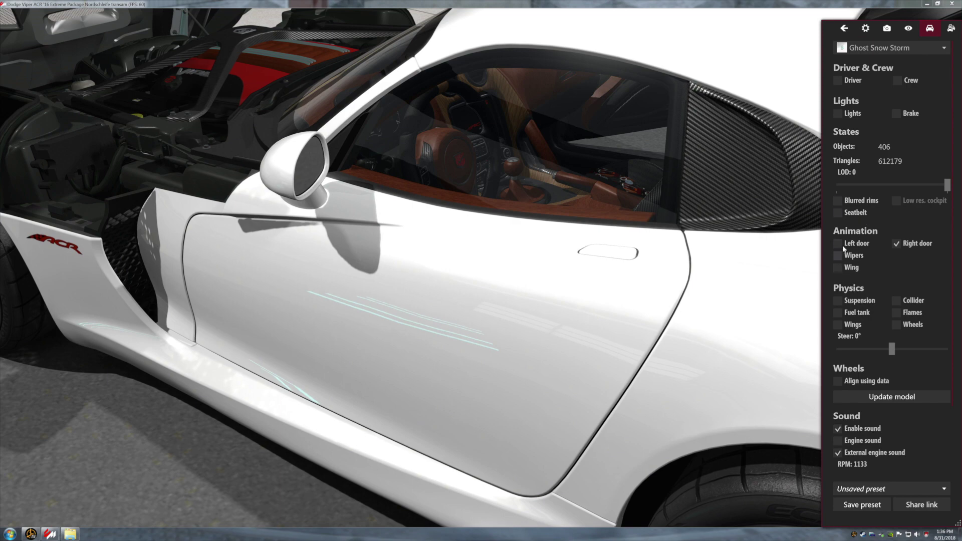
{"action": "left_click", "coordinate": [838, 244]}
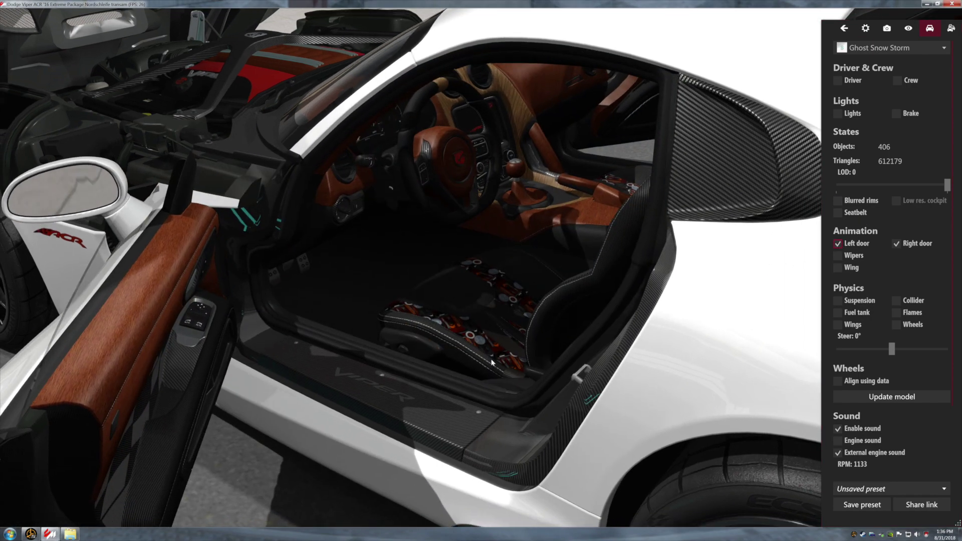
{"action": "left_click_drag", "start_coordinate": [492, 362], "coordinate": [486, 334]}
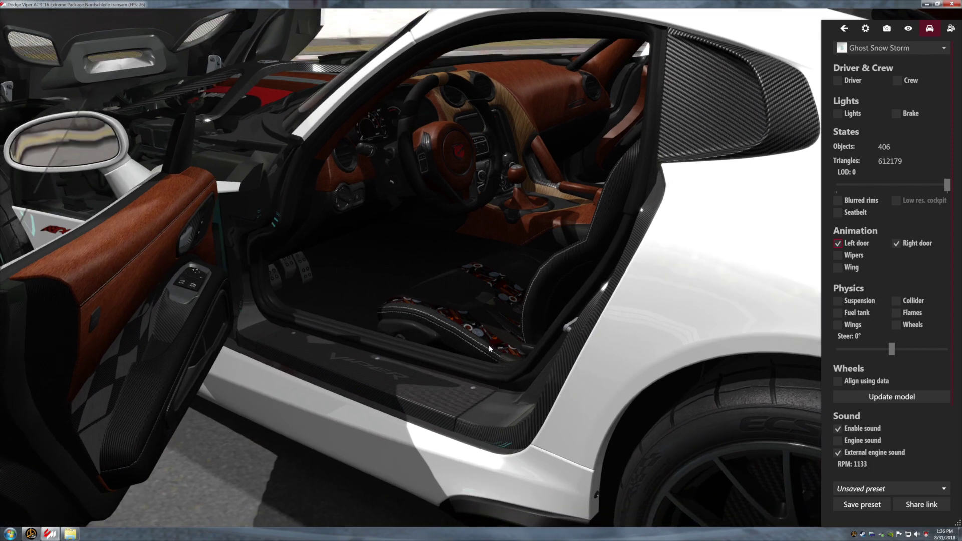
{"action": "scroll", "coordinate": [259, 364], "scroll_direction": "up", "scroll_amount": 5}
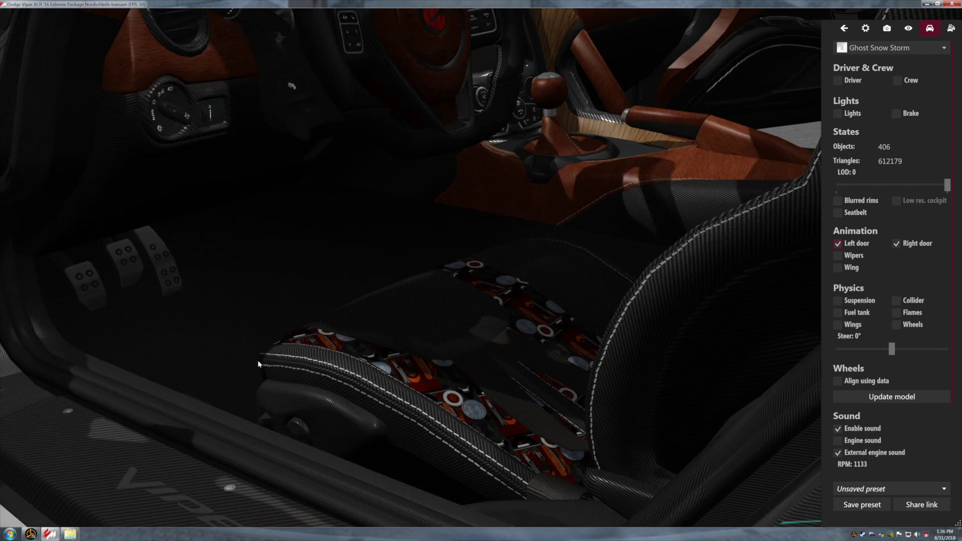
{"action": "scroll", "coordinate": [259, 365], "scroll_direction": "down", "scroll_amount": 5}
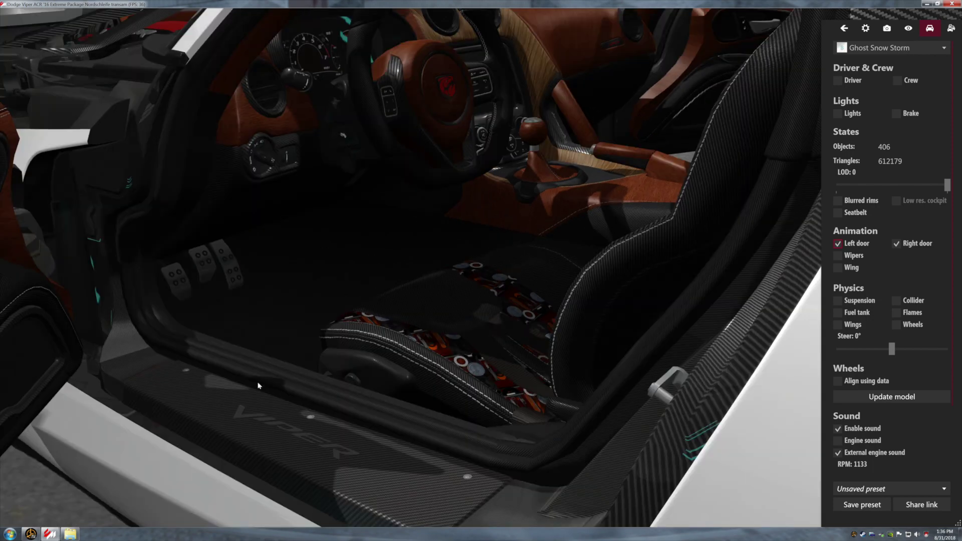
{"action": "left_click_drag", "start_coordinate": [262, 384], "coordinate": [249, 416]}
{"action": "scroll", "coordinate": [249, 410], "scroll_direction": "up", "scroll_amount": 3}
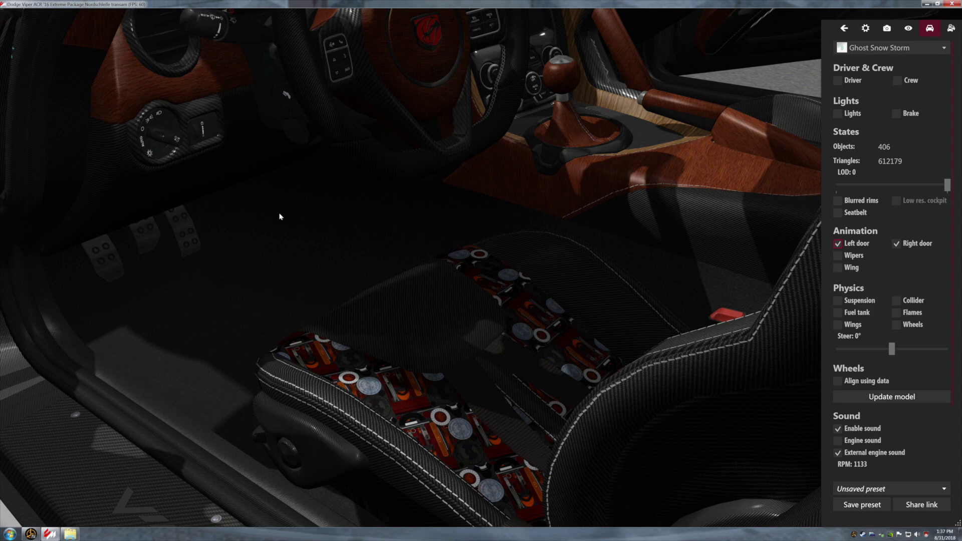
{"action": "scroll", "coordinate": [280, 216], "scroll_direction": "down", "scroll_amount": 5}
{"action": "scroll", "coordinate": [280, 217], "scroll_direction": "up", "scroll_amount": 2}
{"action": "scroll", "coordinate": [280, 216], "scroll_direction": "down", "scroll_amount": 4}
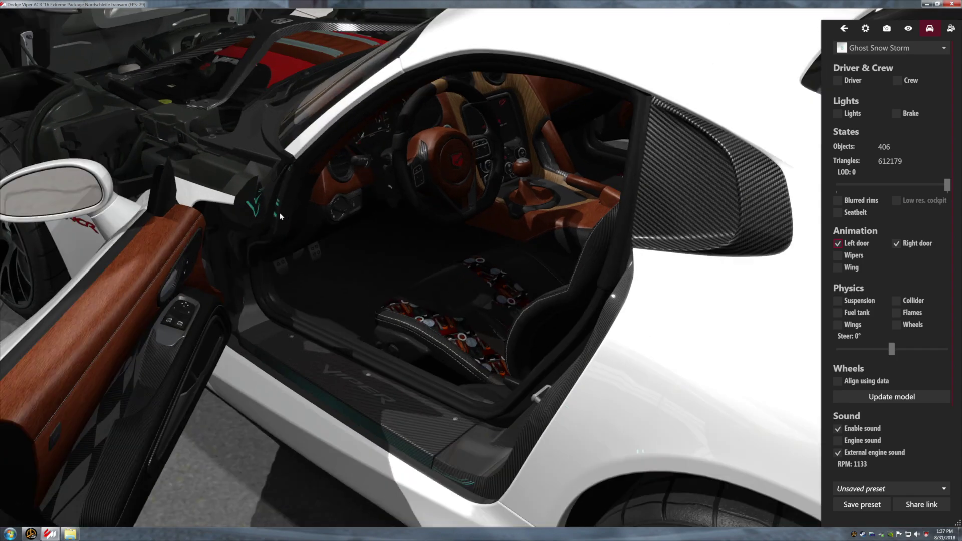
Examine the rear of the car, including the open hatch, roll cage and fuel cap
{"action": "left_click_drag", "start_coordinate": [426, 313], "coordinate": [374, 292]}
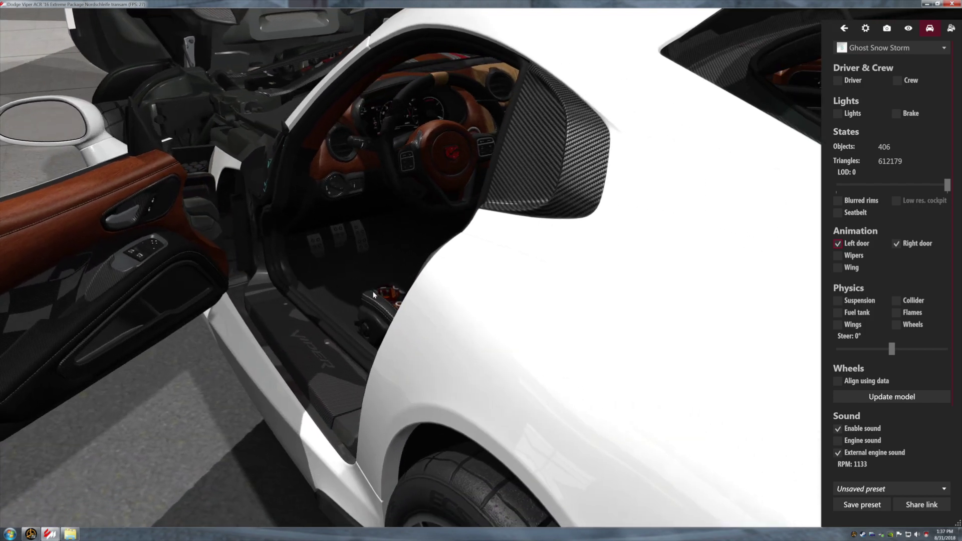
{"action": "scroll", "coordinate": [373, 292], "scroll_direction": "down", "scroll_amount": 4}
{"action": "mouse_move", "coordinate": [525, 335]}
{"action": "left_mouse_down"}
{"action": "mouse_move", "coordinate": [323, 323]}
{"action": "mouse_move", "coordinate": [343, 321]}
{"action": "left_mouse_up"}
{"action": "left_click_drag", "start_coordinate": [435, 332], "coordinate": [429, 334]}
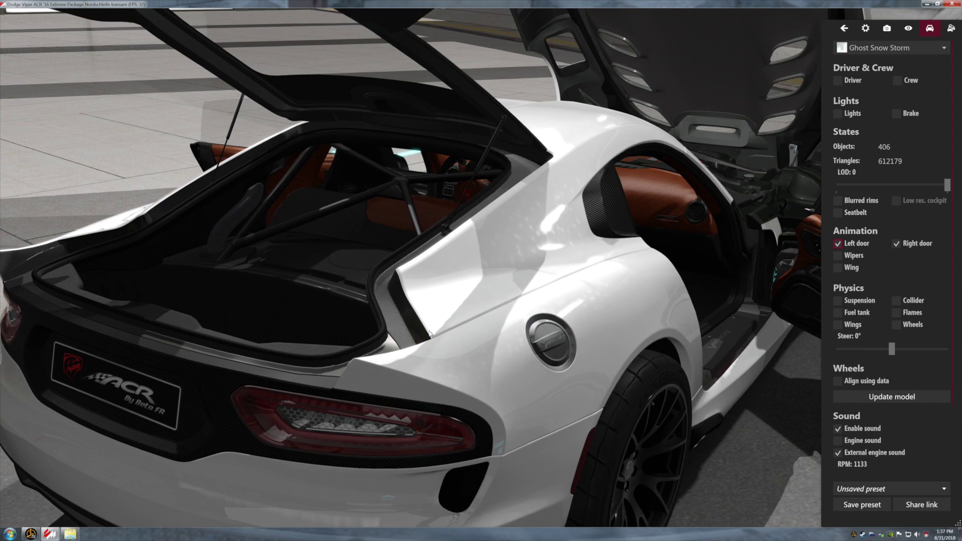
{"action": "scroll", "coordinate": [429, 333], "scroll_direction": "up", "scroll_amount": 3}
{"action": "left_click_drag", "start_coordinate": [431, 333], "coordinate": [434, 335]}
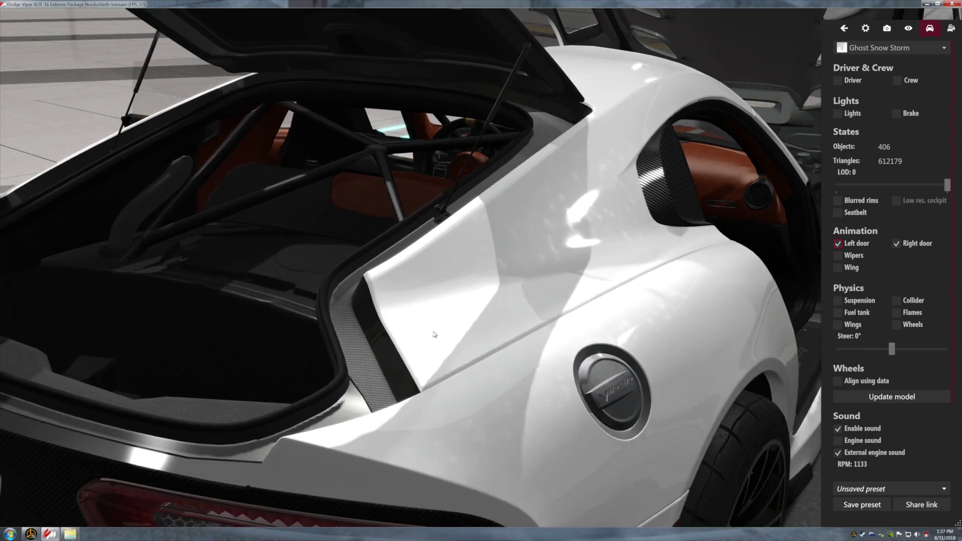
{"action": "scroll", "coordinate": [434, 334], "scroll_direction": "down", "scroll_amount": 5}
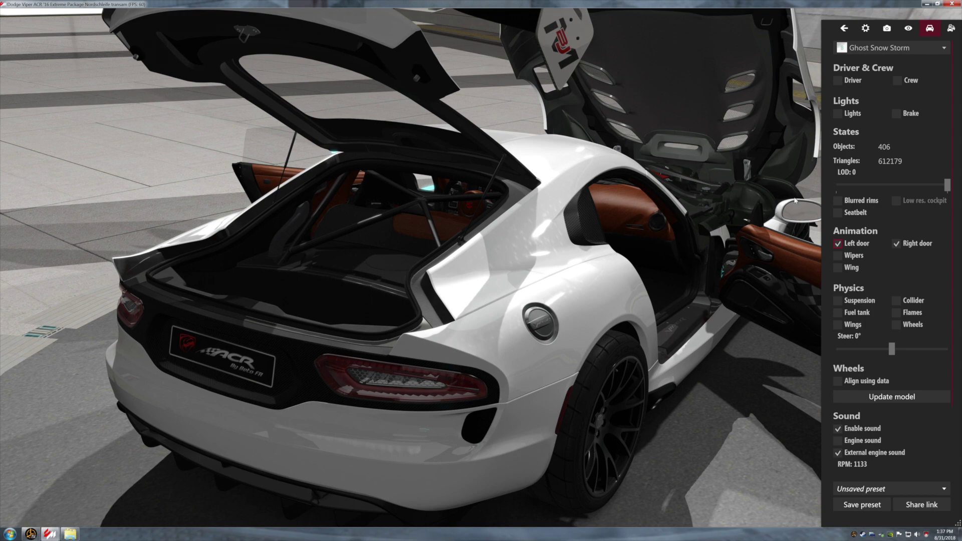
Close the right door and view the car from the front with the left door still open
{"action": "left_click", "coordinate": [895, 245]}
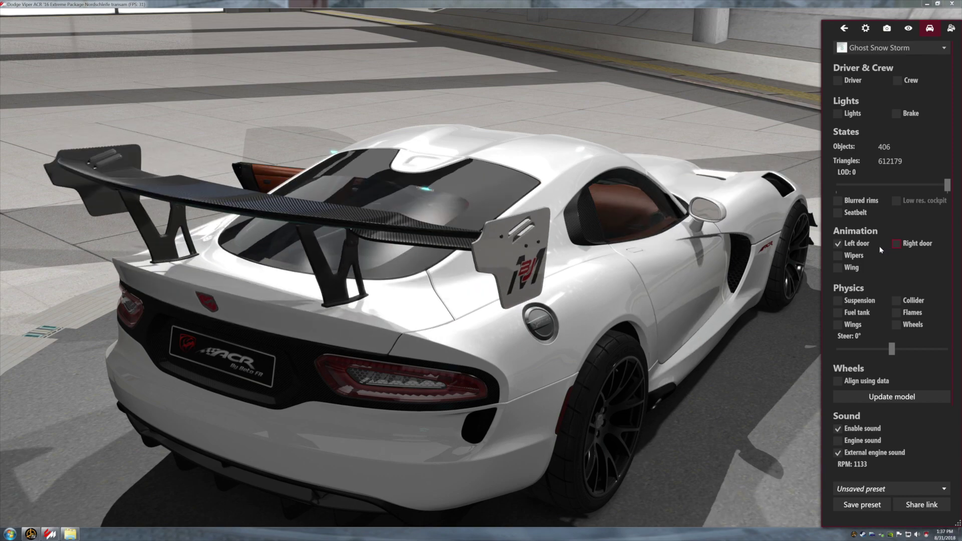
{"action": "left_click_drag", "start_coordinate": [346, 288], "coordinate": [669, 308]}
{"action": "left_click_drag", "start_coordinate": [352, 269], "coordinate": [535, 233]}
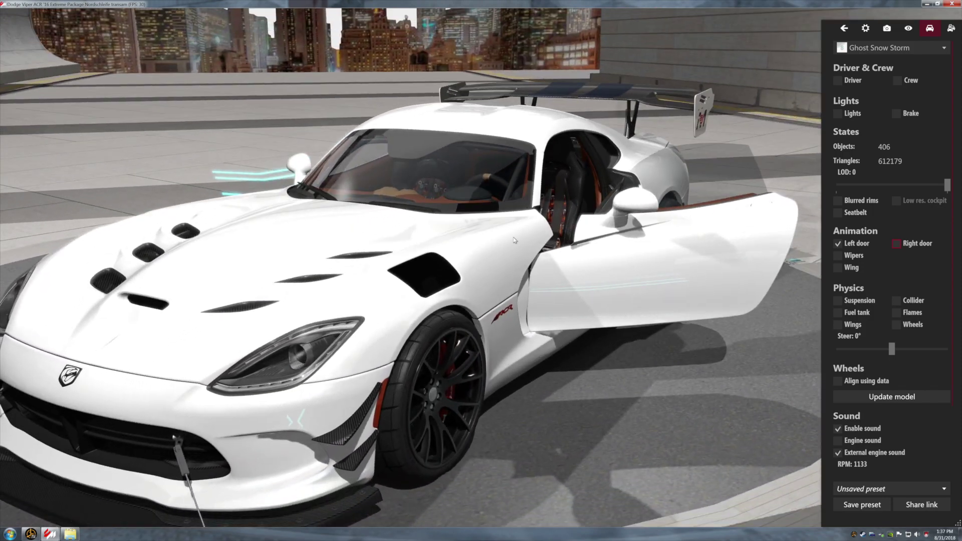
{"action": "left_click_drag", "start_coordinate": [363, 293], "coordinate": [415, 292]}
{"action": "scroll", "coordinate": [415, 292], "scroll_direction": "down", "scroll_amount": 3}
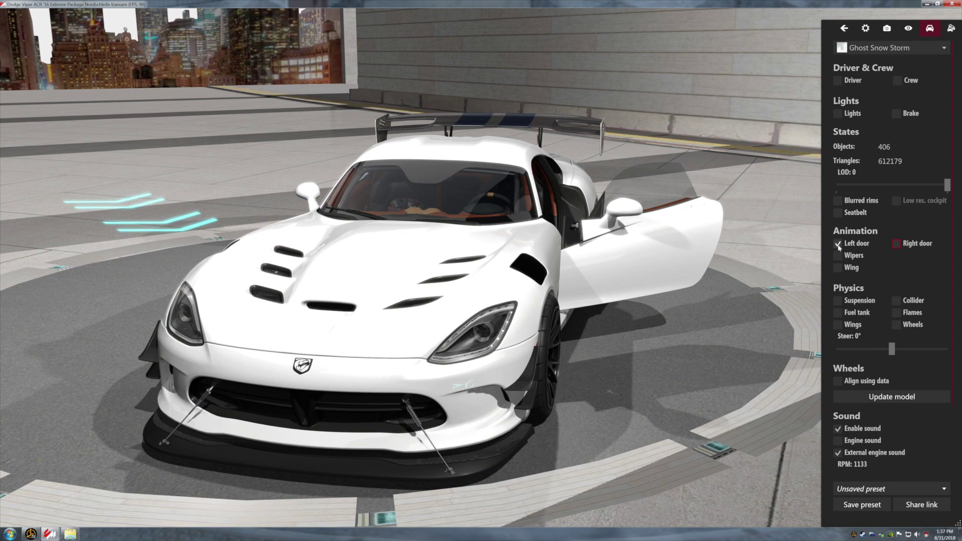
Close the left door and look over the closed car from both front corners
{"action": "left_click", "coordinate": [838, 244]}
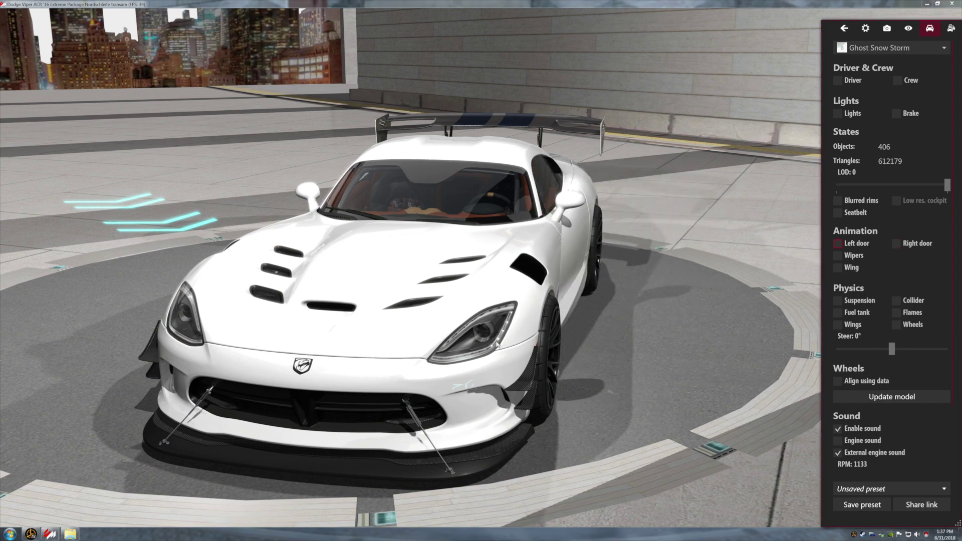
{"action": "left_click_drag", "start_coordinate": [469, 343], "coordinate": [379, 355]}
{"action": "scroll", "coordinate": [396, 326], "scroll_direction": "up", "scroll_amount": 3}
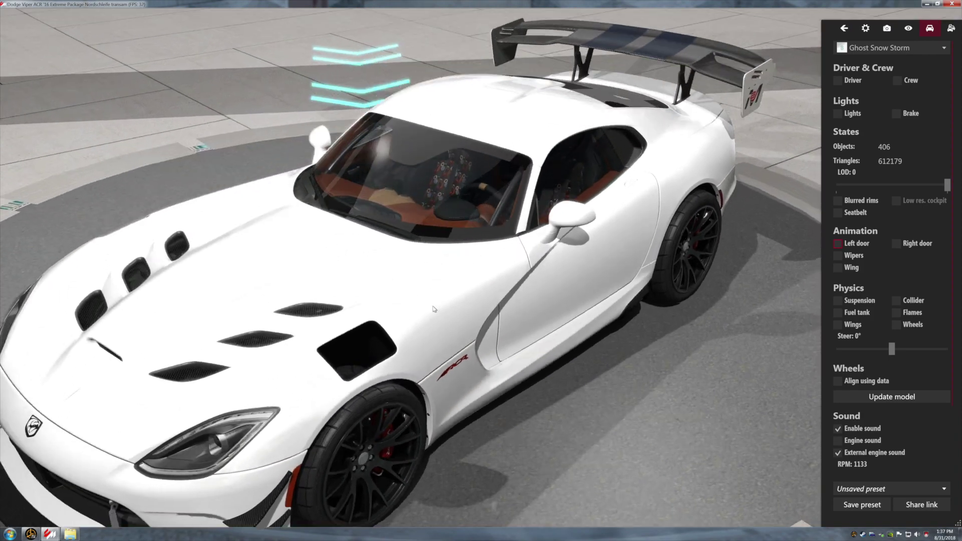
{"action": "left_click_drag", "start_coordinate": [434, 309], "coordinate": [582, 252]}
{"action": "left_click_drag", "start_coordinate": [360, 307], "coordinate": [420, 307]}
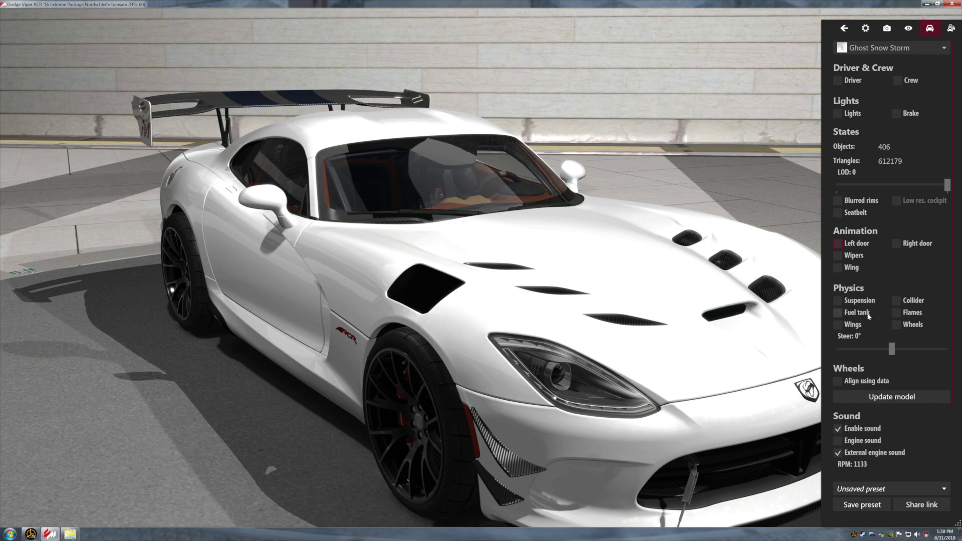
Show the exhaust flame markers and inspect them at the side exhausts on both sides of the car
{"action": "left_click", "coordinate": [896, 313]}
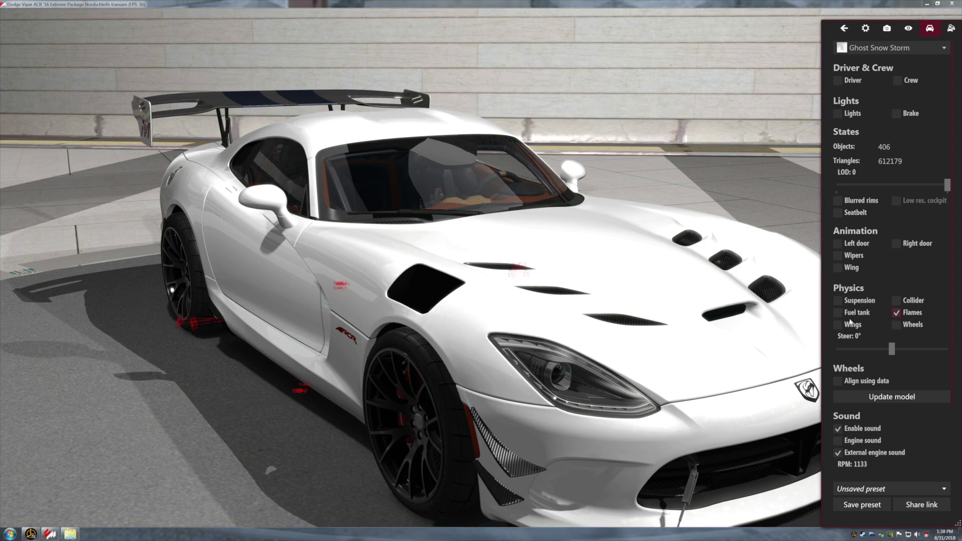
{"action": "left_click_drag", "start_coordinate": [397, 331], "coordinate": [516, 379]}
{"action": "scroll", "coordinate": [404, 373], "scroll_direction": "up", "scroll_amount": 5}
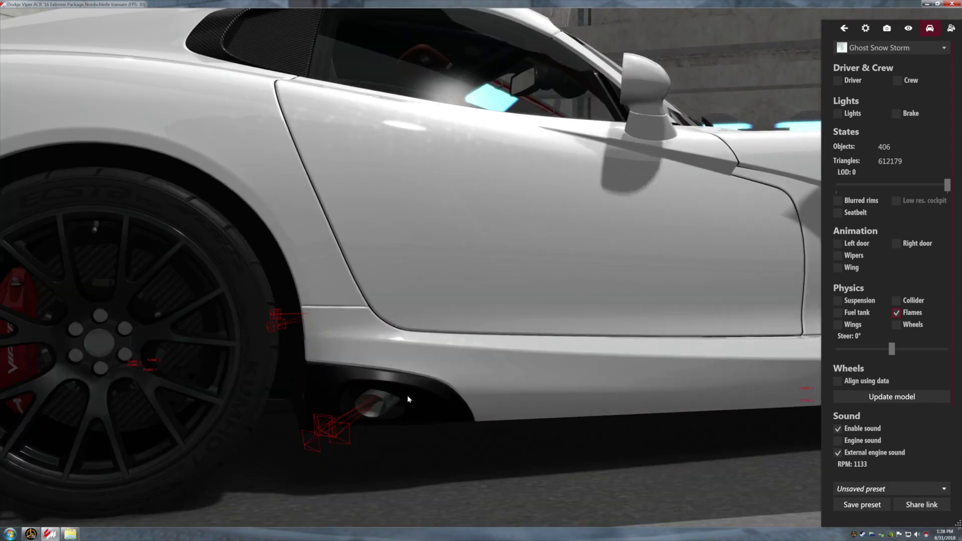
{"action": "left_click_drag", "start_coordinate": [408, 396], "coordinate": [417, 396]}
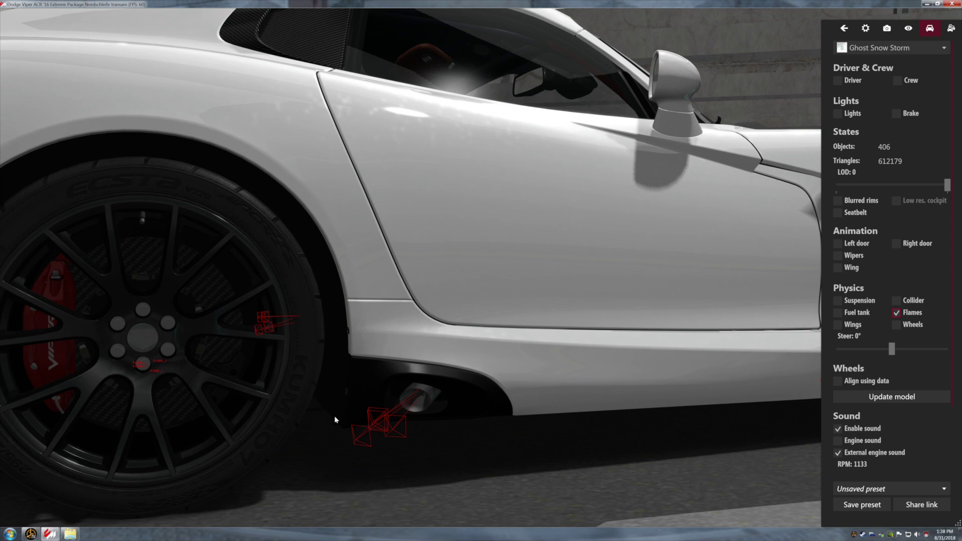
{"action": "left_click_drag", "start_coordinate": [214, 400], "coordinate": [490, 395]}
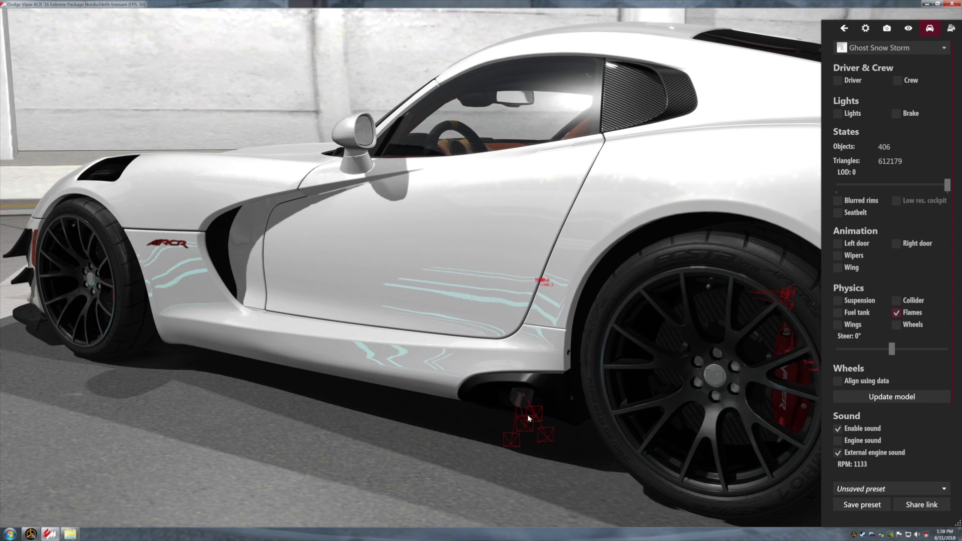
Hide the exhaust flame markers and view the whole car from the front
{"action": "left_click", "coordinate": [897, 313]}
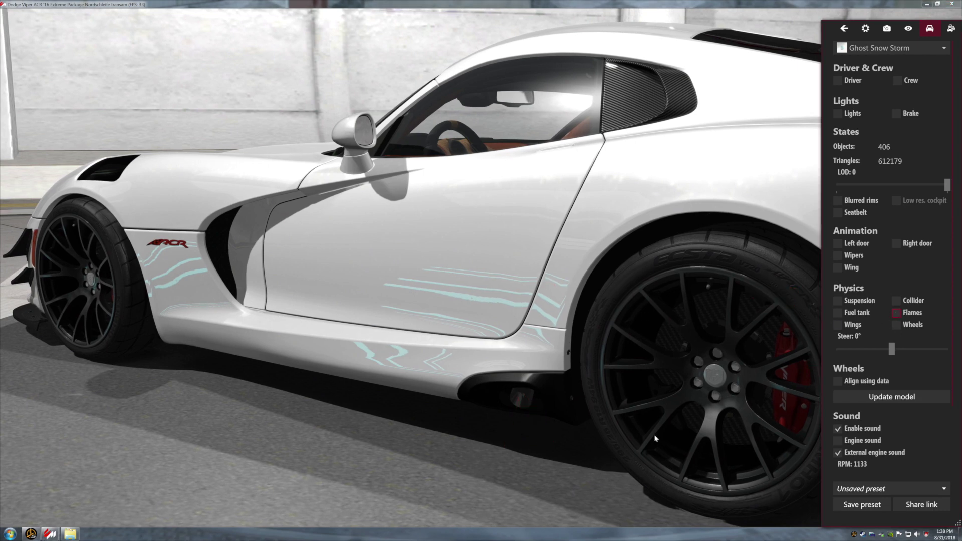
{"action": "left_click_drag", "start_coordinate": [419, 378], "coordinate": [524, 402]}
{"action": "left_click_drag", "start_coordinate": [253, 390], "coordinate": [343, 370]}
{"action": "scroll", "coordinate": [344, 370], "scroll_direction": "down", "scroll_amount": 3}
{"action": "left_click_drag", "start_coordinate": [276, 380], "coordinate": [341, 376]}
{"action": "scroll", "coordinate": [340, 376], "scroll_direction": "down", "scroll_amount": 2}
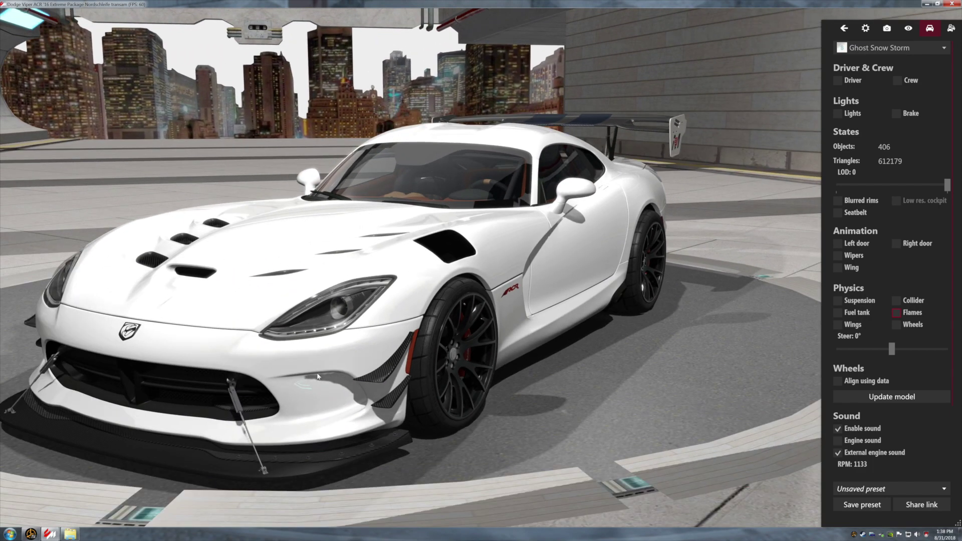
{"action": "left_click_drag", "start_coordinate": [318, 377], "coordinate": [352, 372]}
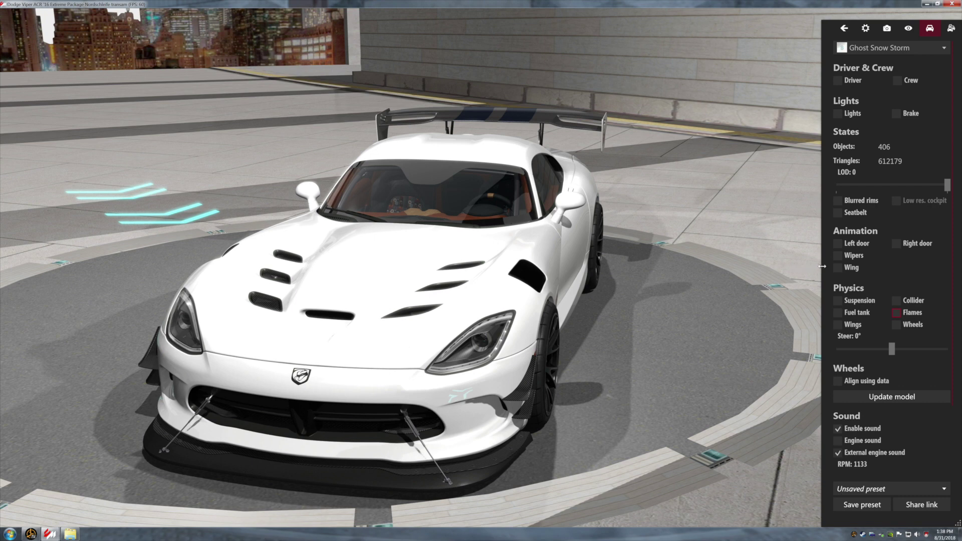
Switch the car's lights on and back off to check the headlights, and return to a low front-corner view
{"action": "left_click", "coordinate": [838, 114]}
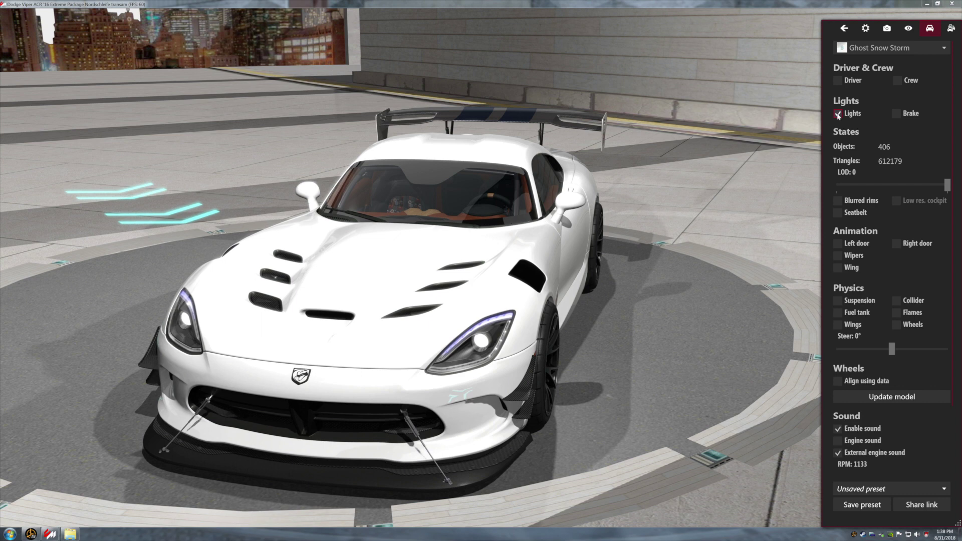
{"action": "left_click", "coordinate": [838, 114]}
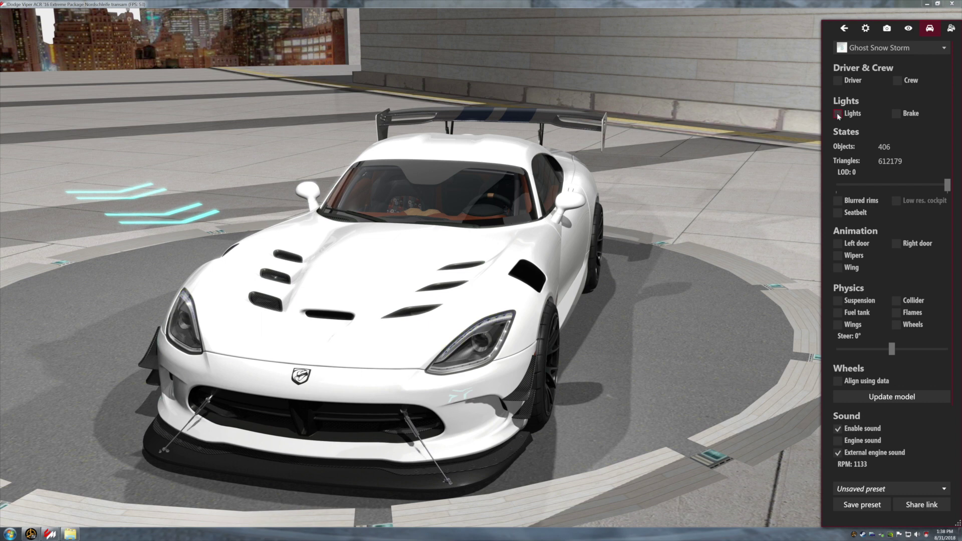
{"action": "left_click_drag", "start_coordinate": [544, 252], "coordinate": [356, 262]}
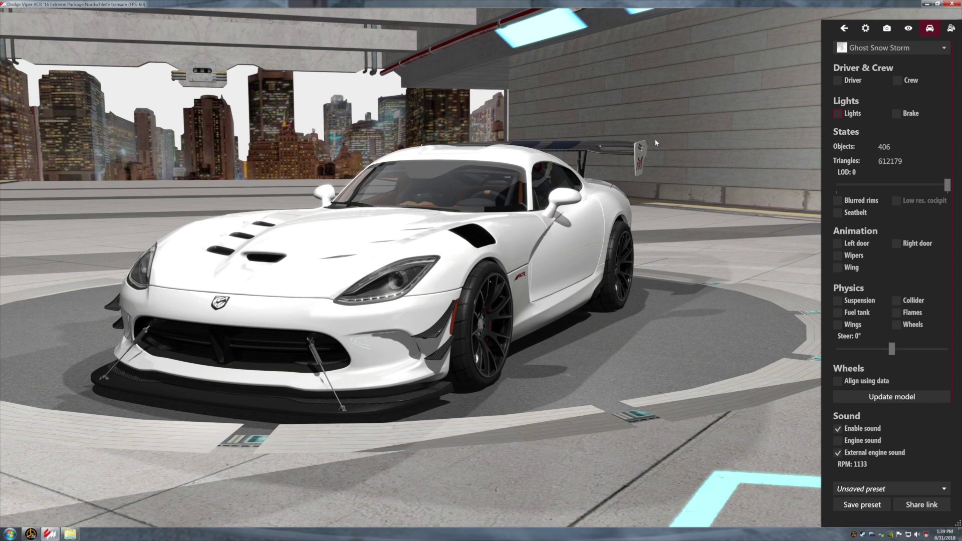
Change the showroom scene to Sunset 2 and look at the car from the rear and both sides
{"action": "left_click", "coordinate": [869, 31]}
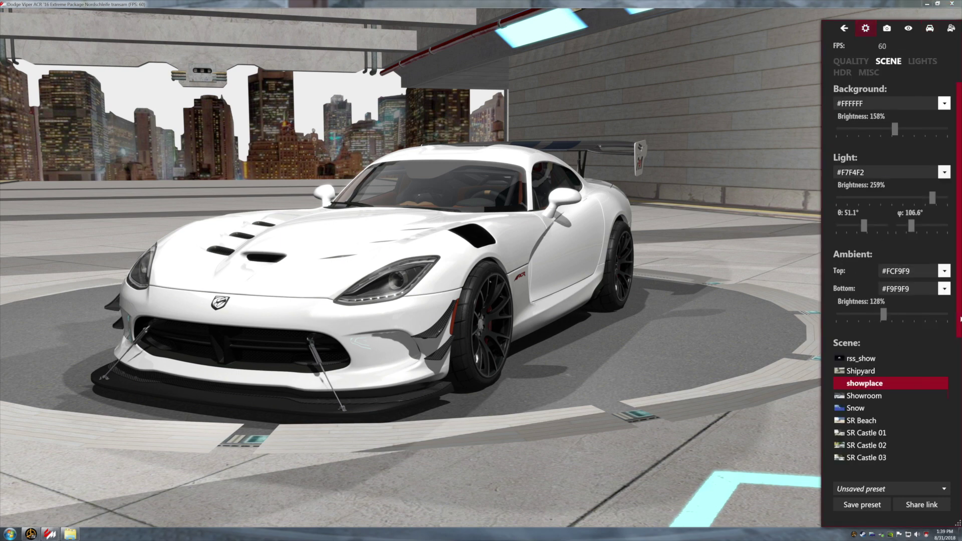
{"action": "scroll", "coordinate": [959, 319], "scroll_direction": "down", "scroll_amount": 5}
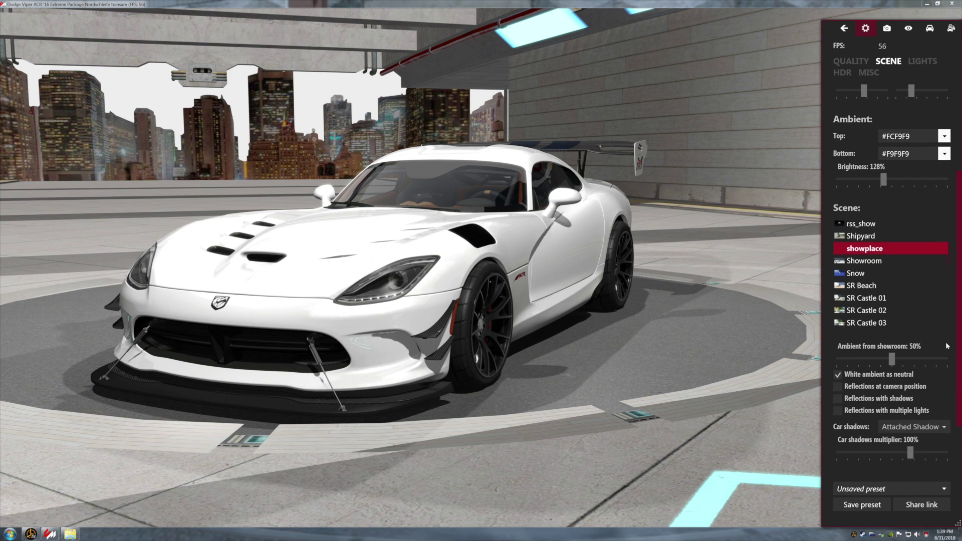
{"action": "left_click_drag", "start_coordinate": [950, 261], "coordinate": [952, 279]}
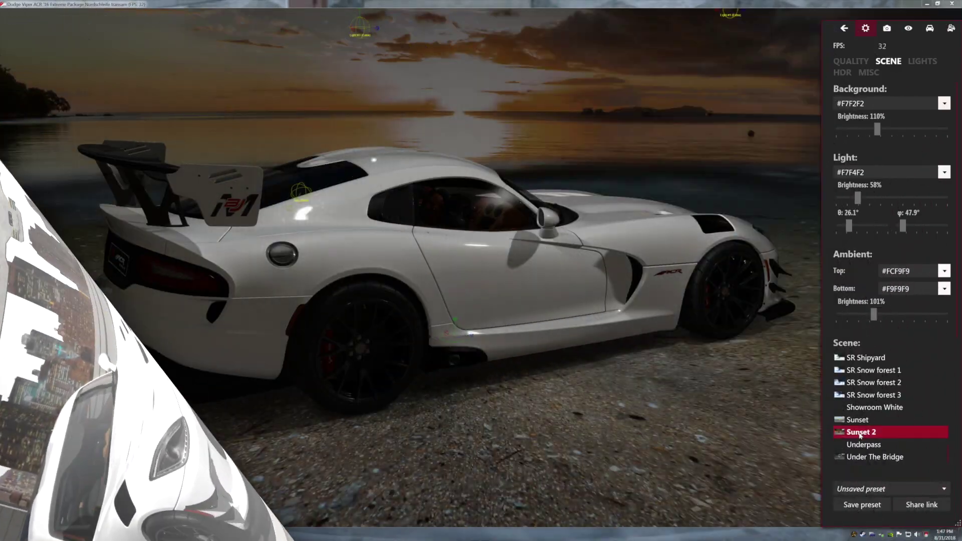
{"action": "left_click_drag", "start_coordinate": [634, 365], "coordinate": [812, 360]}
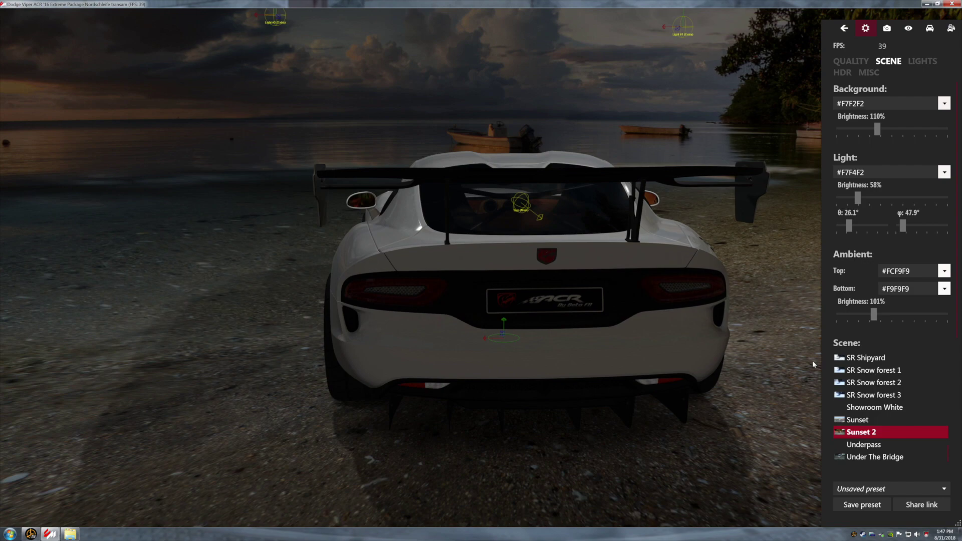
{"action": "left_click_drag", "start_coordinate": [624, 361], "coordinate": [681, 322]}
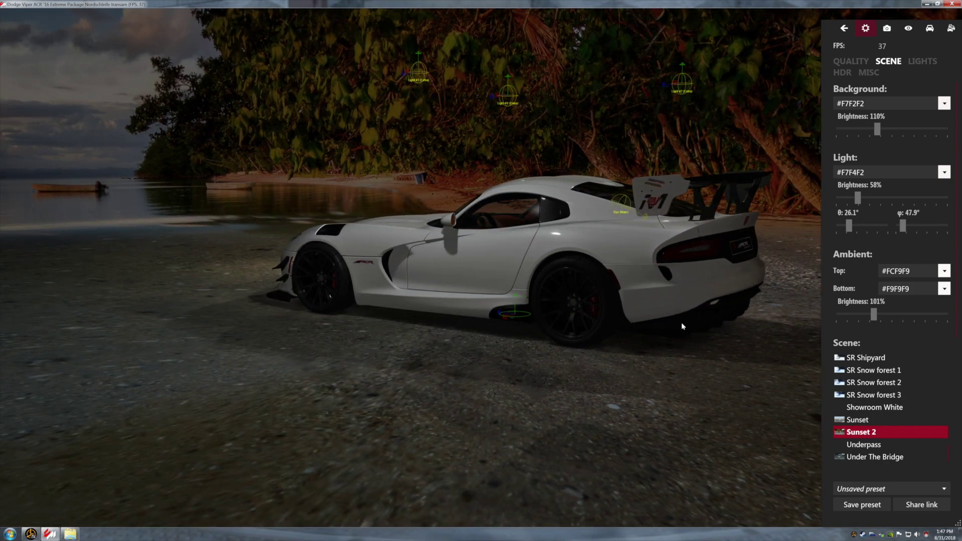
{"action": "left_click_drag", "start_coordinate": [682, 326], "coordinate": [445, 326]}
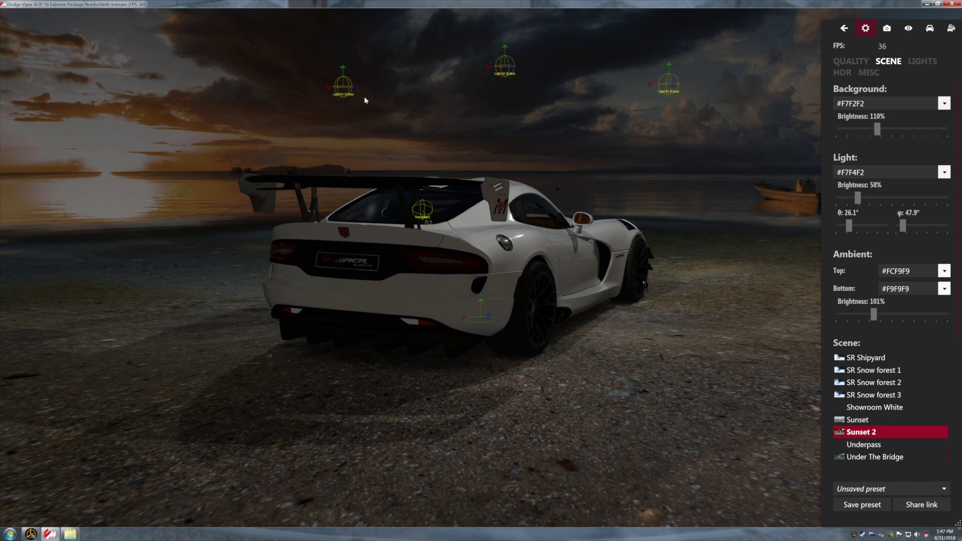
Reposition the three extra light sources above the car, moving them to the outer sides of the scene
{"action": "left_click_drag", "start_coordinate": [349, 90], "coordinate": [211, 85]}
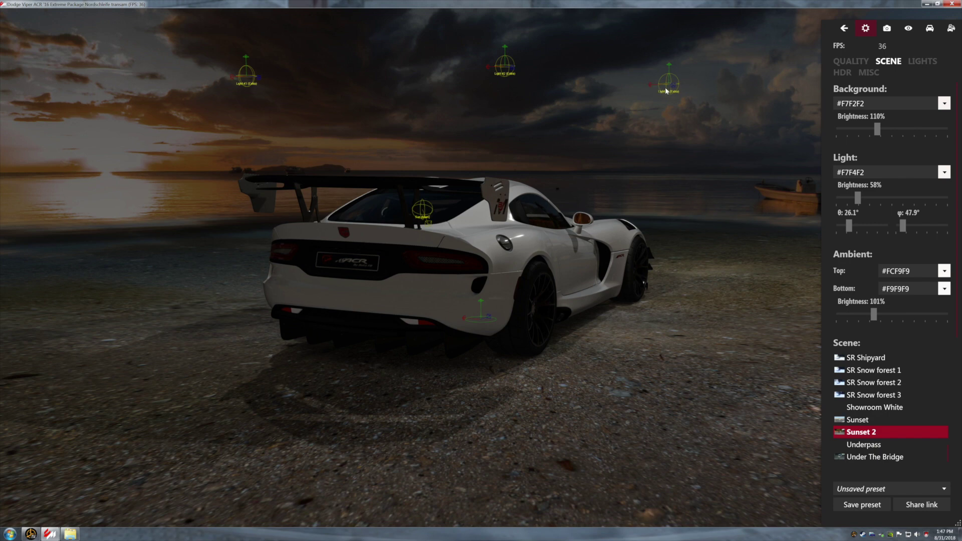
{"action": "left_click_drag", "start_coordinate": [673, 85], "coordinate": [704, 99]}
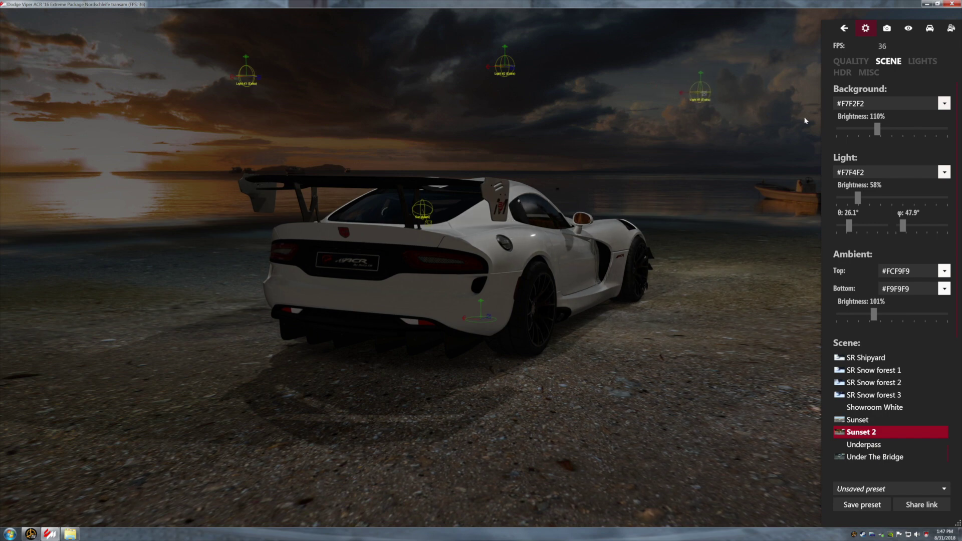
{"action": "left_click_drag", "start_coordinate": [490, 69], "coordinate": [624, 67]}
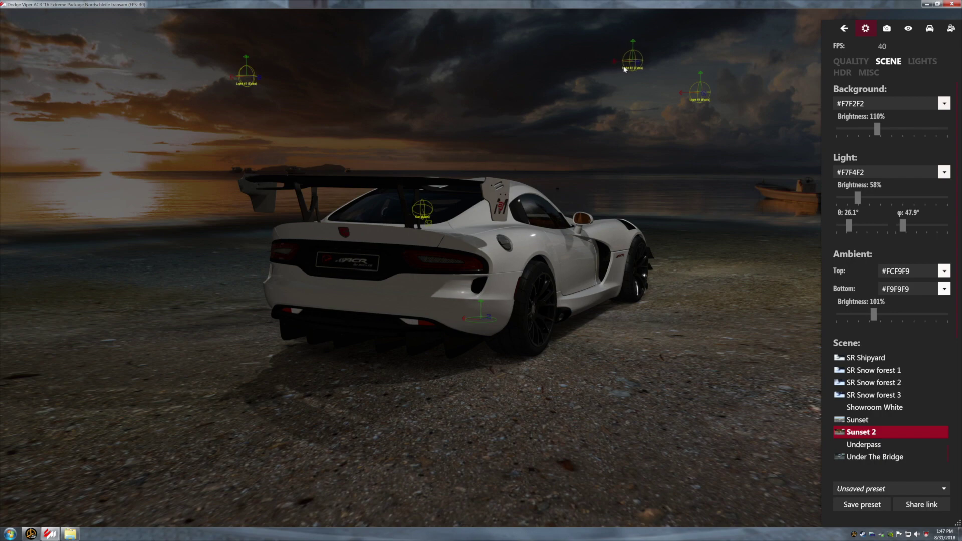
Examine the car's right side up close and from a distance under the repositioned lights
{"action": "left_click_drag", "start_coordinate": [596, 184], "coordinate": [500, 240]}
{"action": "scroll", "coordinate": [500, 243], "scroll_direction": "up", "scroll_amount": 6}
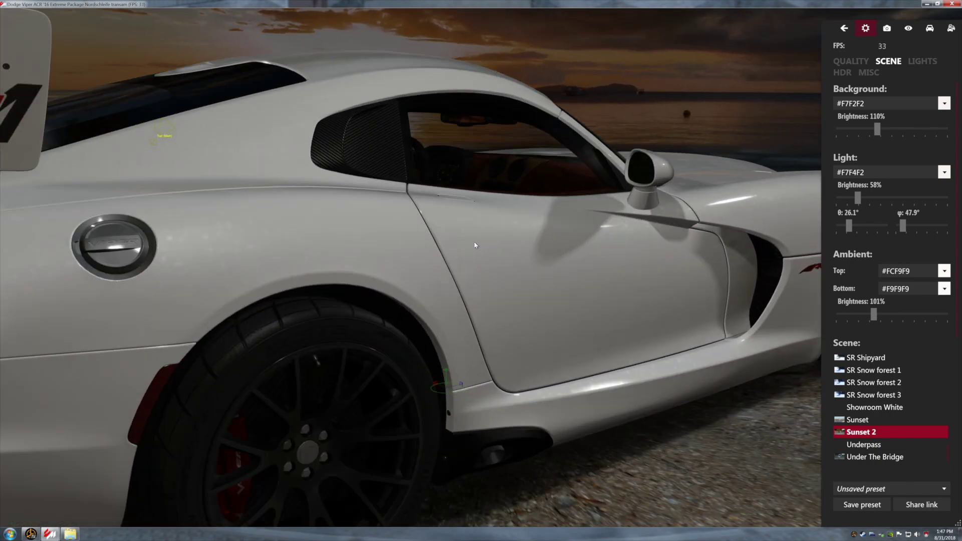
{"action": "scroll", "coordinate": [475, 245], "scroll_direction": "down", "scroll_amount": 6}
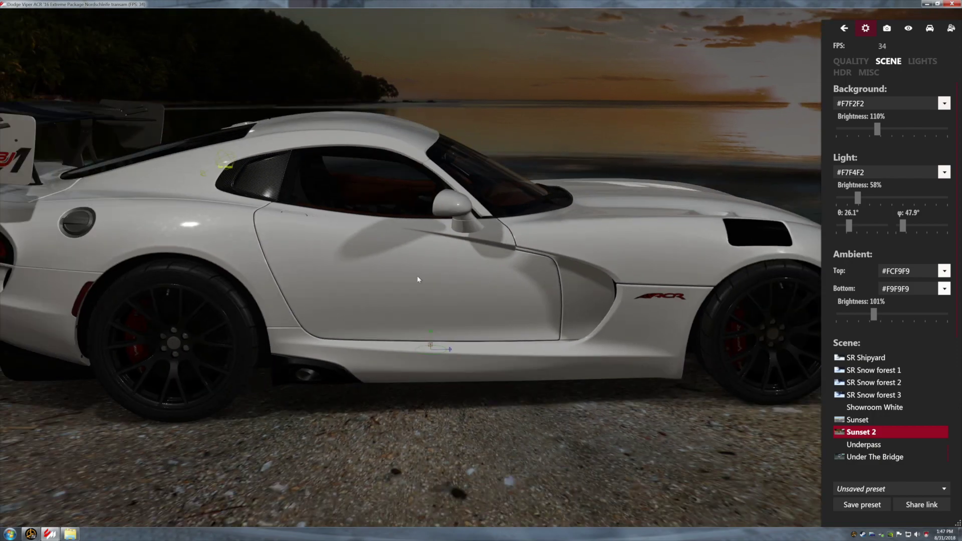
{"action": "left_click_drag", "start_coordinate": [417, 279], "coordinate": [288, 284]}
{"action": "left_click_drag", "start_coordinate": [409, 304], "coordinate": [588, 284]}
{"action": "scroll", "coordinate": [542, 288], "scroll_direction": "down", "scroll_amount": 5}
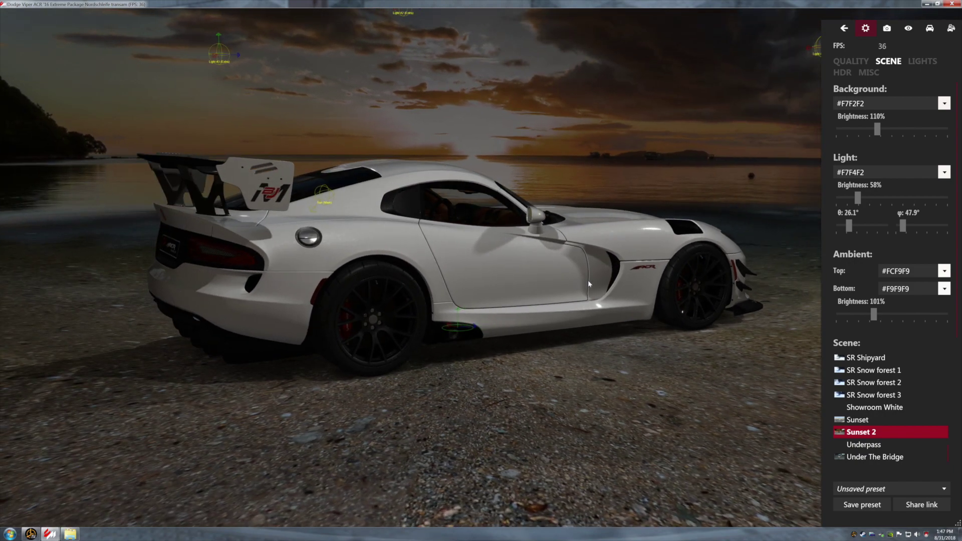
Set the scene's background brightness to 142%, light brightness to 87% and ambient brightness to 272%
{"action": "left_click", "coordinate": [878, 128]}
{"action": "left_click_drag", "start_coordinate": [929, 133], "coordinate": [891, 128]}
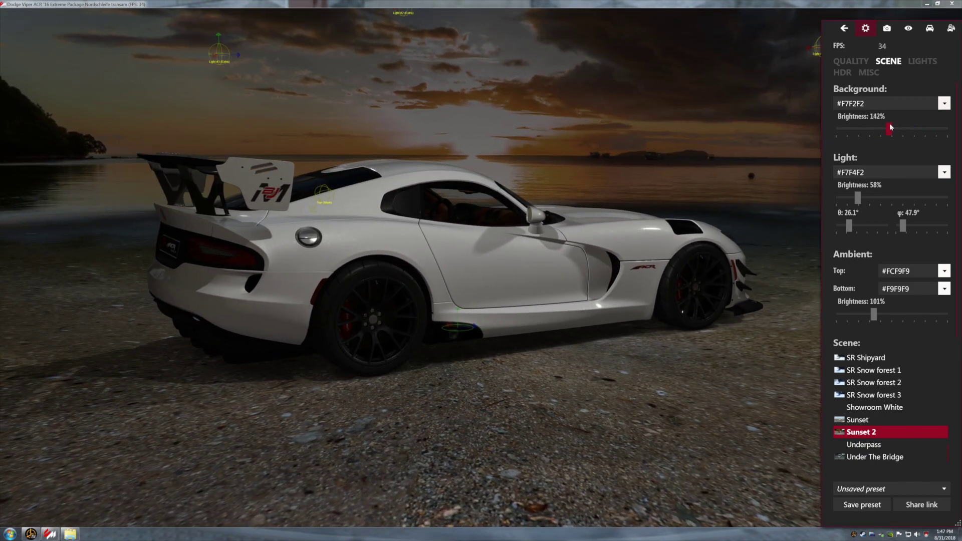
{"action": "mouse_move", "coordinate": [858, 199]}
{"action": "left_mouse_down"}
{"action": "mouse_move", "coordinate": [925, 200]}
{"action": "mouse_move", "coordinate": [867, 198]}
{"action": "left_mouse_up"}
{"action": "left_click_drag", "start_coordinate": [874, 315], "coordinate": [936, 319]}
View the brightened car from directly behind and from the front-left corner
{"action": "left_click_drag", "start_coordinate": [627, 286], "coordinate": [543, 279]}
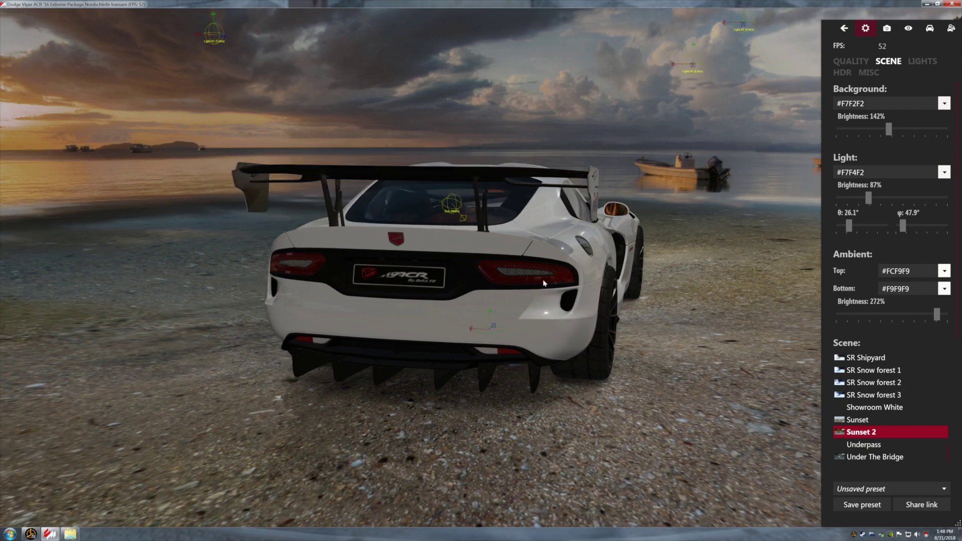
{"action": "left_click_drag", "start_coordinate": [482, 332], "coordinate": [751, 329]}
{"action": "left_click_drag", "start_coordinate": [557, 320], "coordinate": [511, 312]}
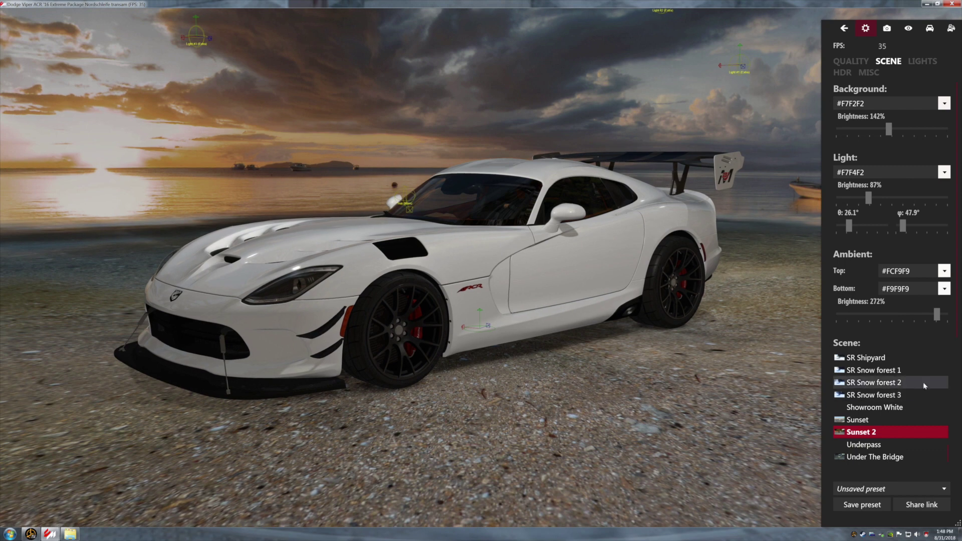
Adjust the main light's direction angles and view the car from a higher angle at the front
{"action": "left_click_drag", "start_coordinate": [959, 332], "coordinate": [961, 420]}
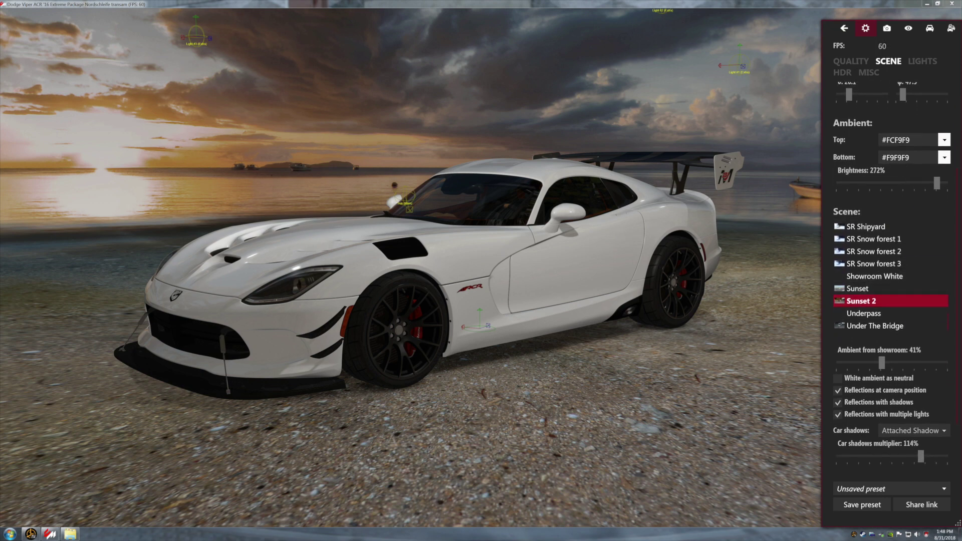
{"action": "left_click_drag", "start_coordinate": [903, 96], "coordinate": [846, 99]}
{"action": "left_click_drag", "start_coordinate": [462, 68], "coordinate": [468, 88]}
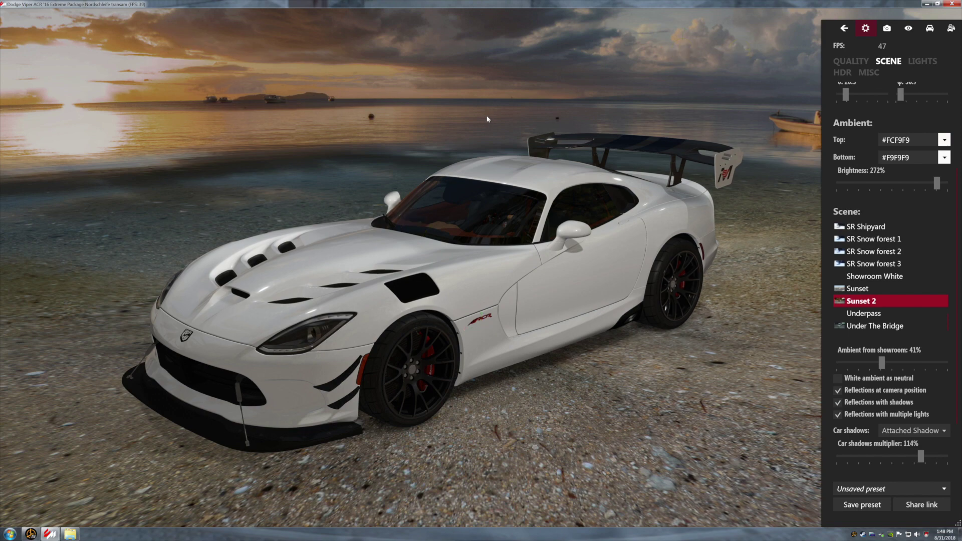
{"action": "left_click_drag", "start_coordinate": [335, 293], "coordinate": [410, 294]}
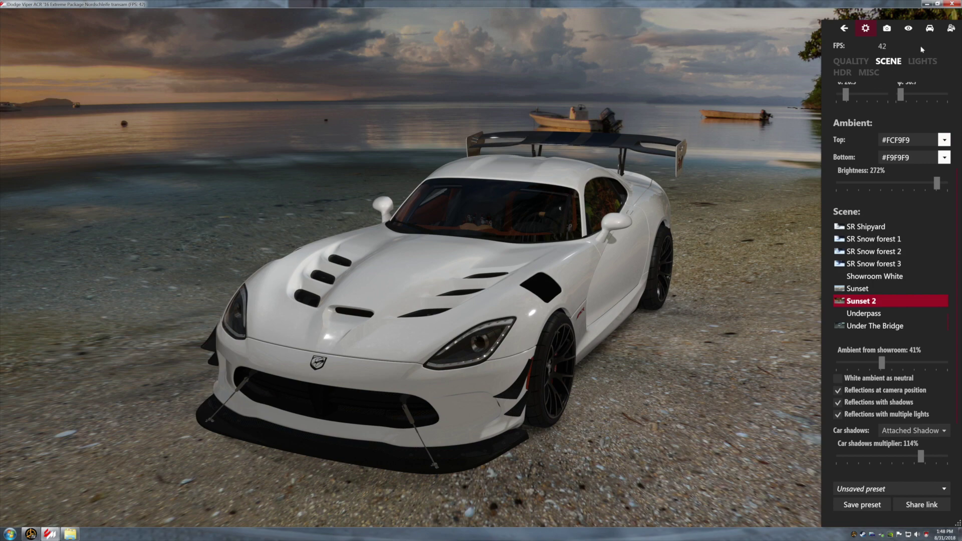
Apply the Red skin to the car and take a close look at its left side
{"action": "left_click", "coordinate": [929, 28]}
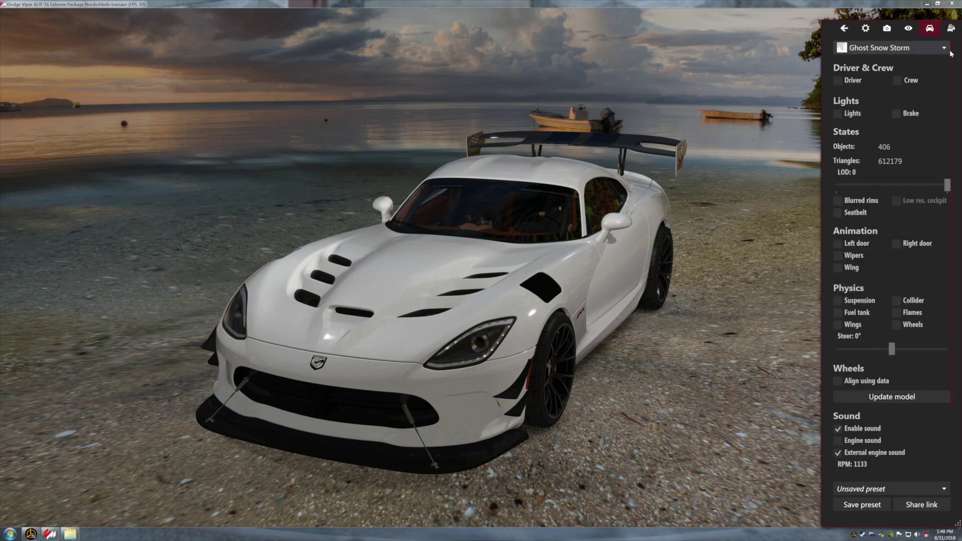
{"action": "left_click", "coordinate": [944, 48]}
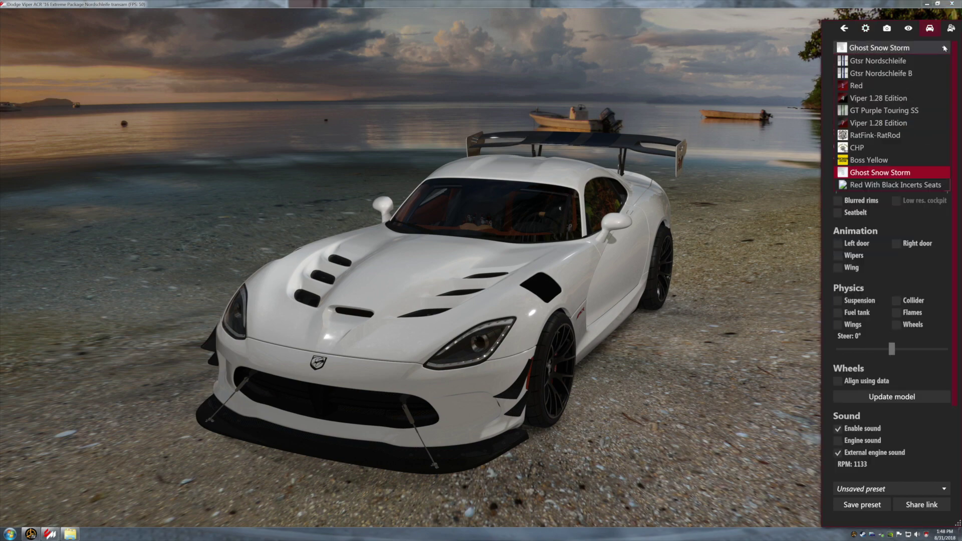
{"action": "left_click", "coordinate": [942, 84]}
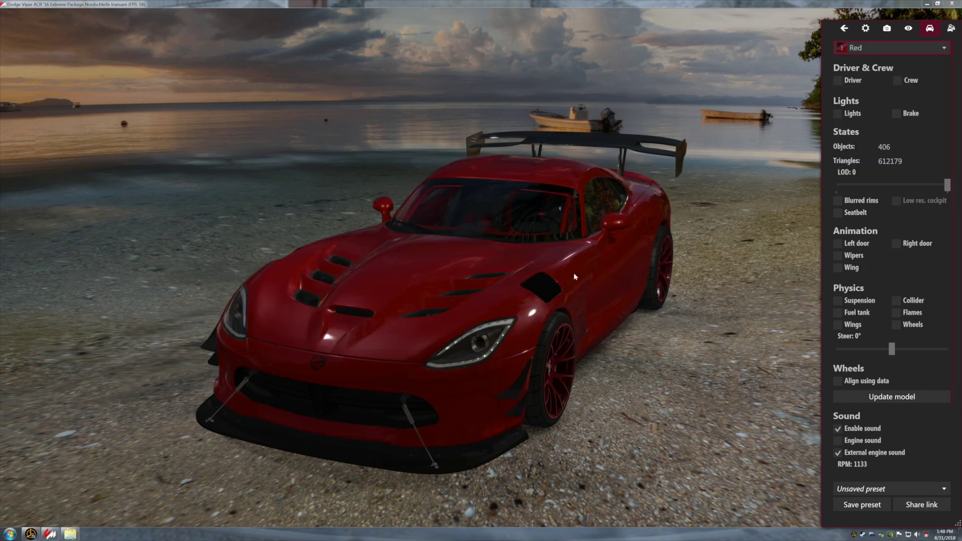
{"action": "left_click_drag", "start_coordinate": [574, 275], "coordinate": [444, 284]}
{"action": "scroll", "coordinate": [446, 284], "scroll_direction": "up", "scroll_amount": 3}
{"action": "scroll", "coordinate": [449, 309], "scroll_direction": "up", "scroll_amount": 5}
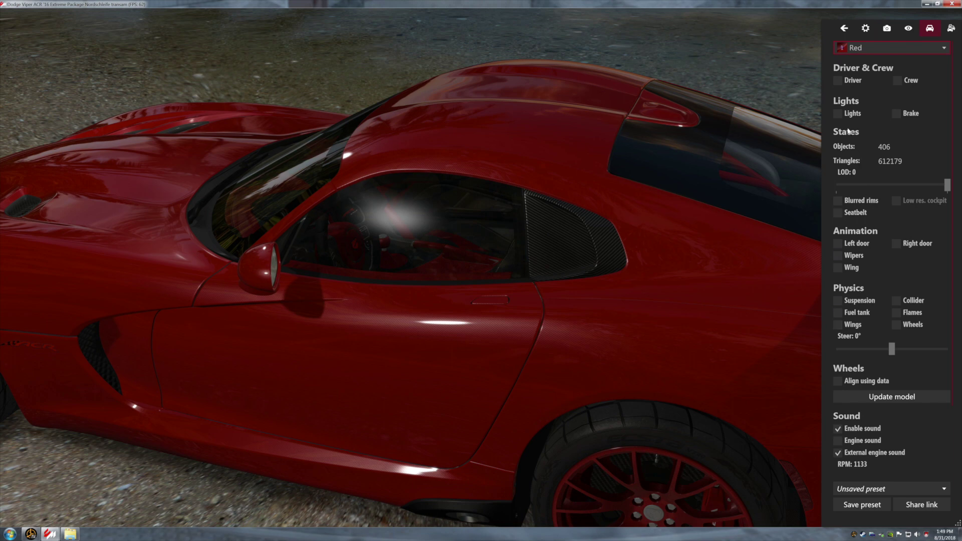
Switch on the car's lights and open the left door to expose the cockpit
{"action": "left_click", "coordinate": [838, 115]}
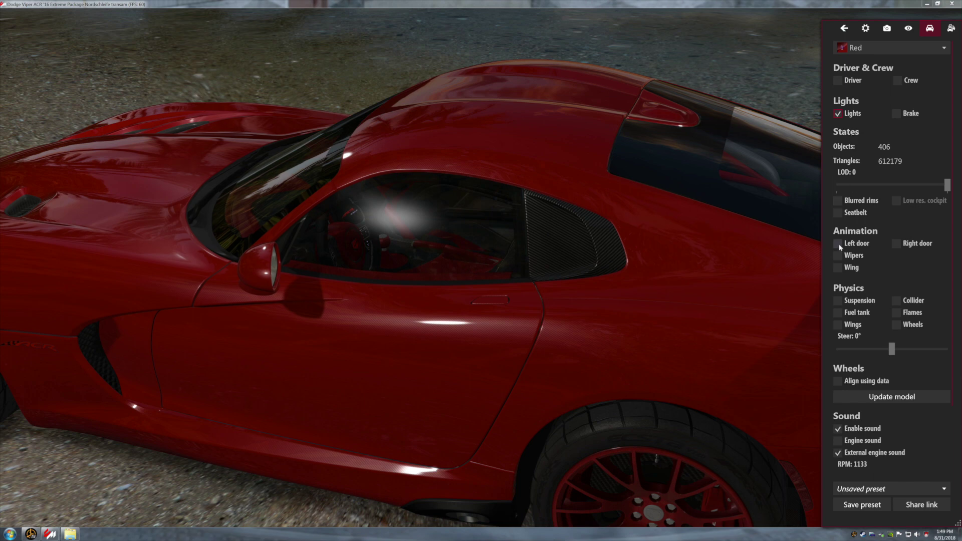
{"action": "left_click", "coordinate": [838, 244]}
{"action": "left_click_drag", "start_coordinate": [605, 319], "coordinate": [592, 300]}
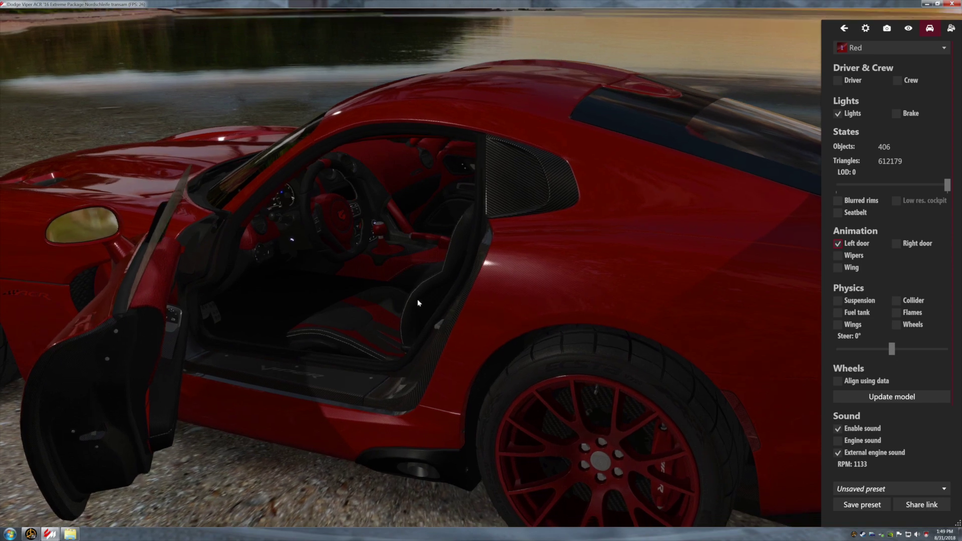
Inspect the red and black interior through the open left door, including the seat, steering wheel and dashboard
{"action": "scroll", "coordinate": [418, 302], "scroll_direction": "up", "scroll_amount": 5}
{"action": "left_click_drag", "start_coordinate": [391, 289], "coordinate": [436, 299]}
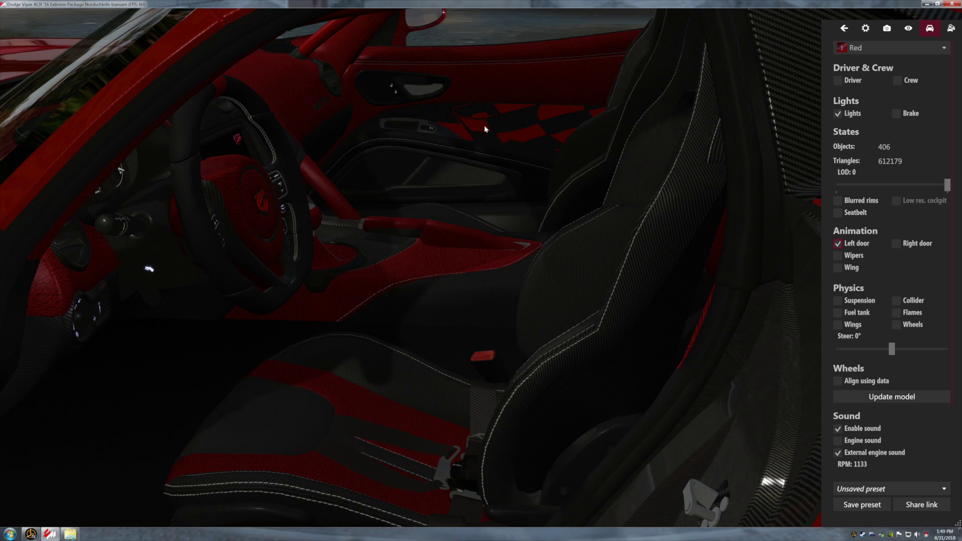
{"action": "left_click_drag", "start_coordinate": [273, 202], "coordinate": [230, 194]}
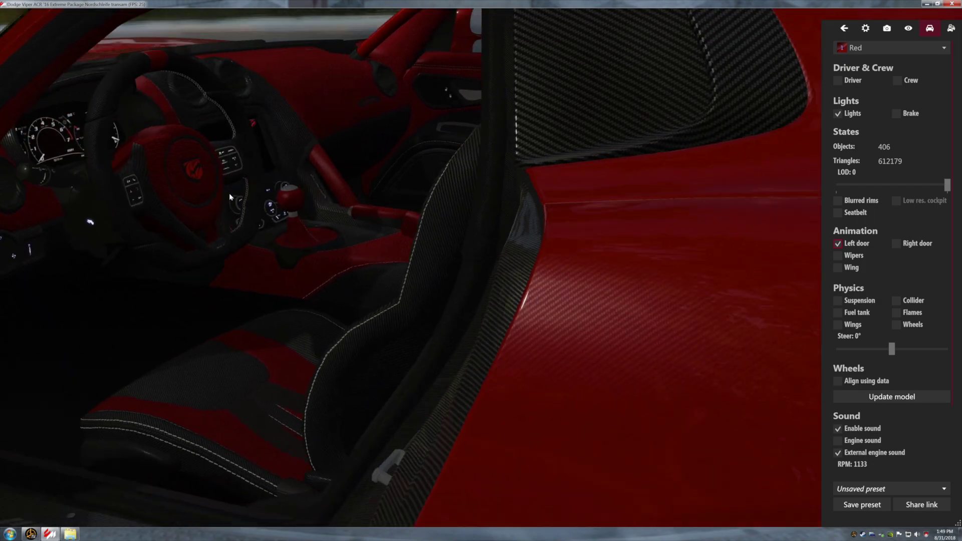
{"action": "scroll", "coordinate": [234, 204], "scroll_direction": "down", "scroll_amount": 5}
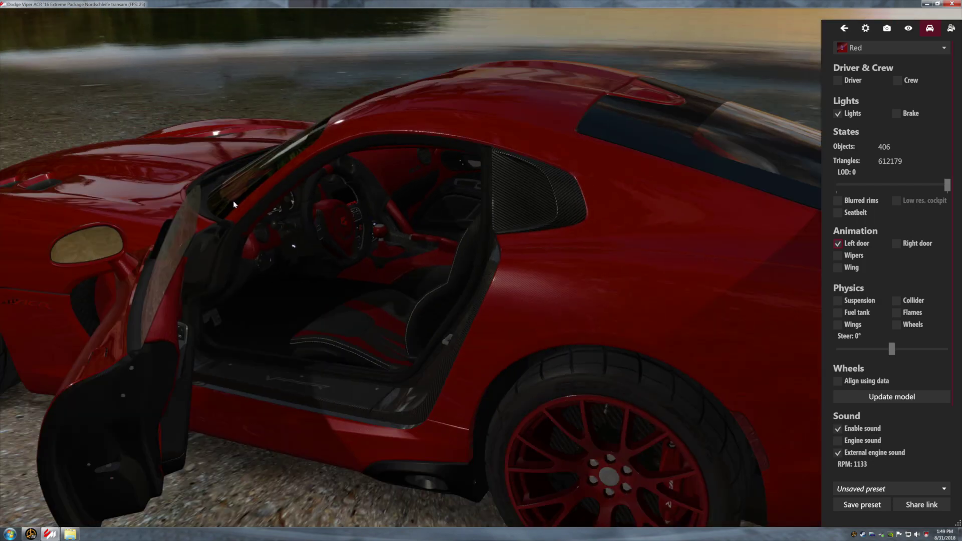
{"action": "left_click_drag", "start_coordinate": [313, 401], "coordinate": [300, 402]}
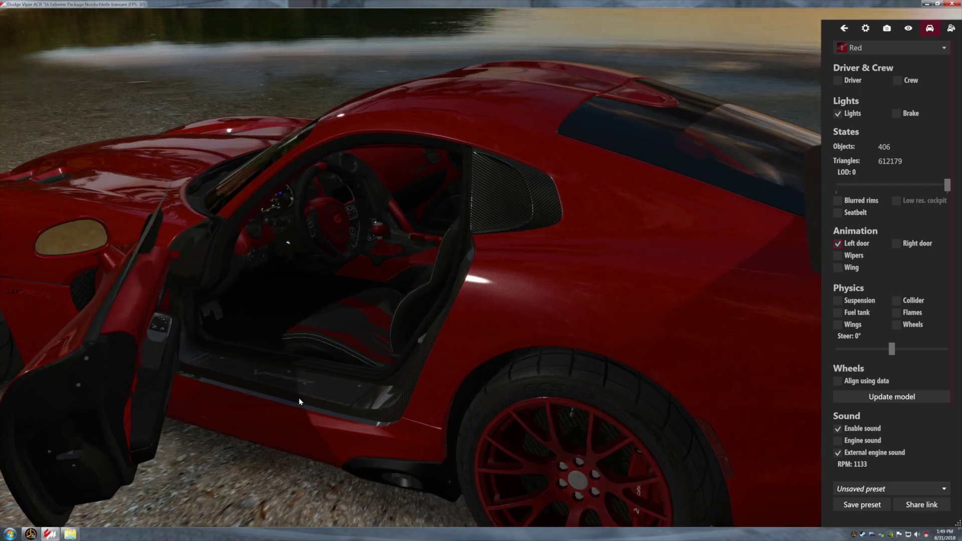
View the red car from the front with its headlights lit and the left door open
{"action": "left_click_drag", "start_coordinate": [302, 391], "coordinate": [420, 387]}
{"action": "left_click_drag", "start_coordinate": [227, 382], "coordinate": [434, 321]}
{"action": "left_click_drag", "start_coordinate": [398, 274], "coordinate": [376, 278]}
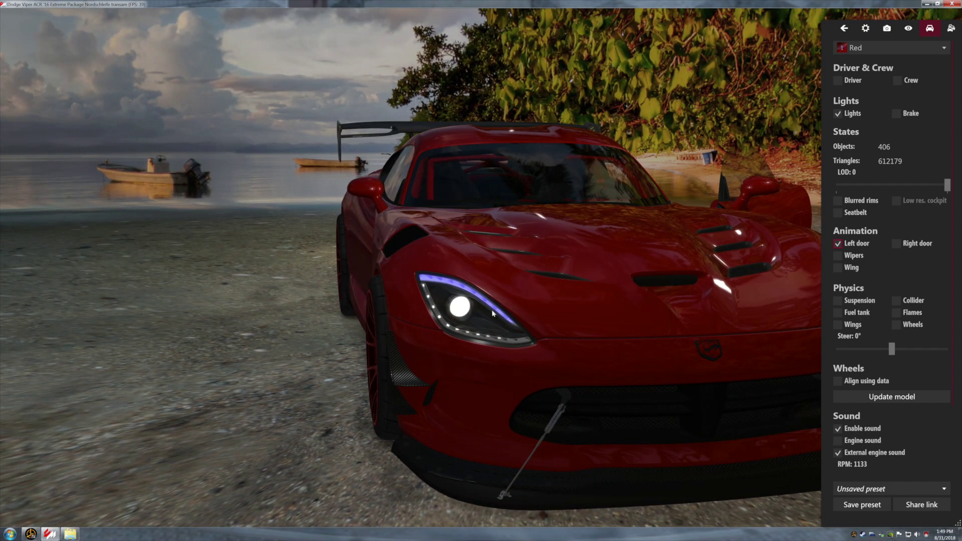
Go back to the car's folder in File Explorer and open the lights file from its data folder
{"action": "left_click", "coordinate": [70, 533]}
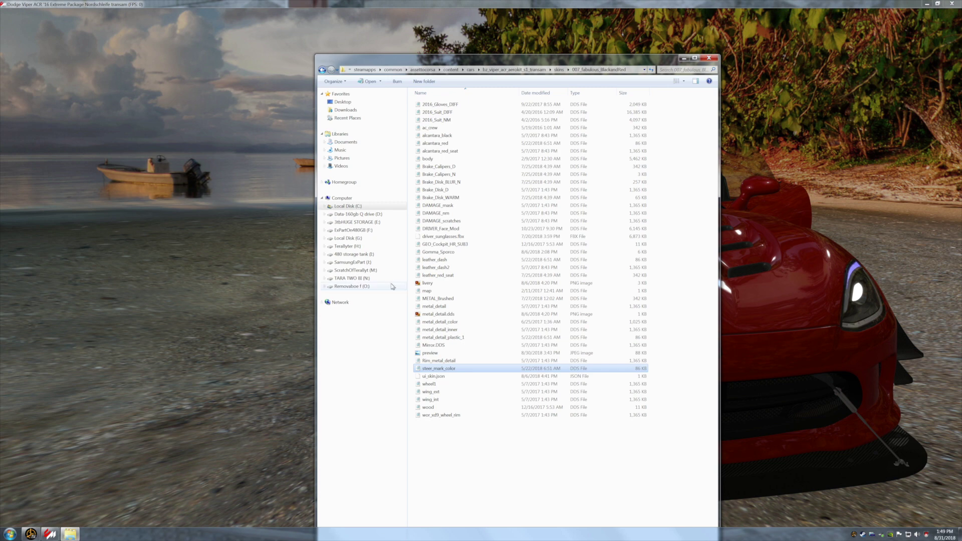
{"action": "left_click", "coordinate": [322, 70]}
{"action": "left_click", "coordinate": [322, 70]}
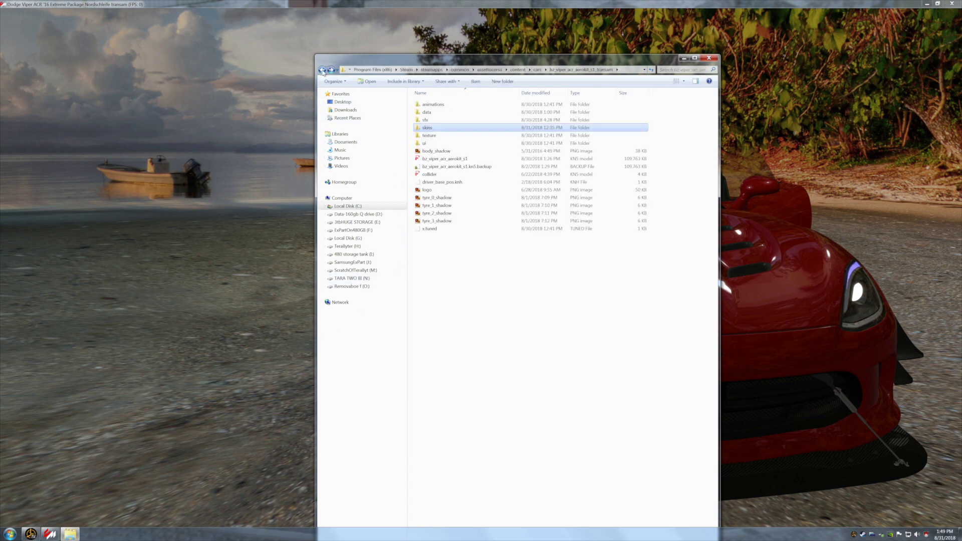
{"action": "double_click", "coordinate": [423, 112]}
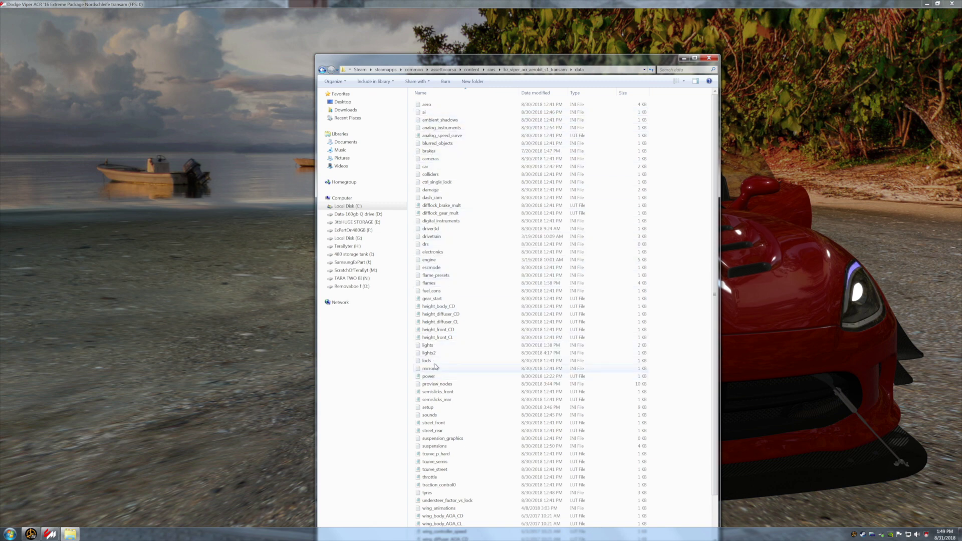
{"action": "double_click", "coordinate": [430, 346]}
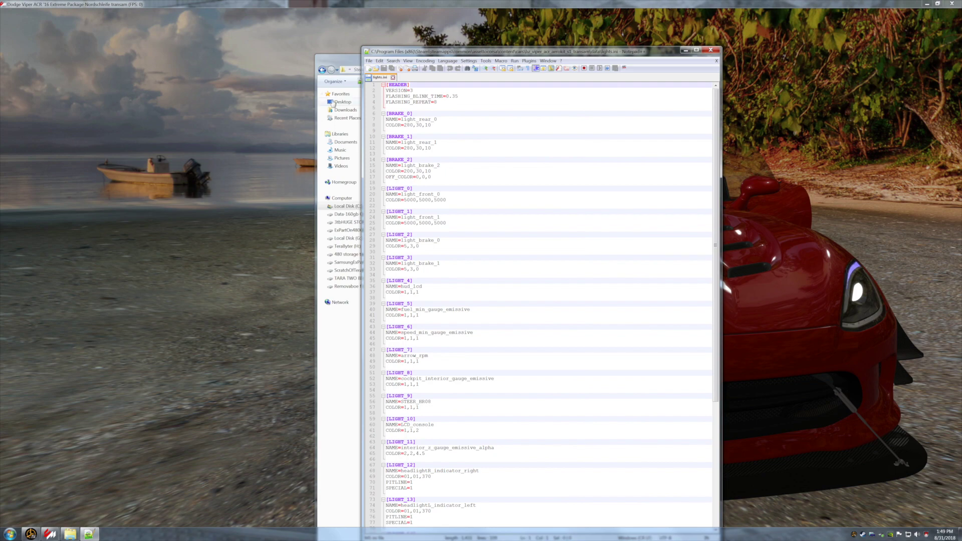
Minimize the folder window, then narrow the text editor and place it so the car's headlight stays visible
{"action": "left_click_drag", "start_coordinate": [324, 61], "coordinate": [51, 52]}
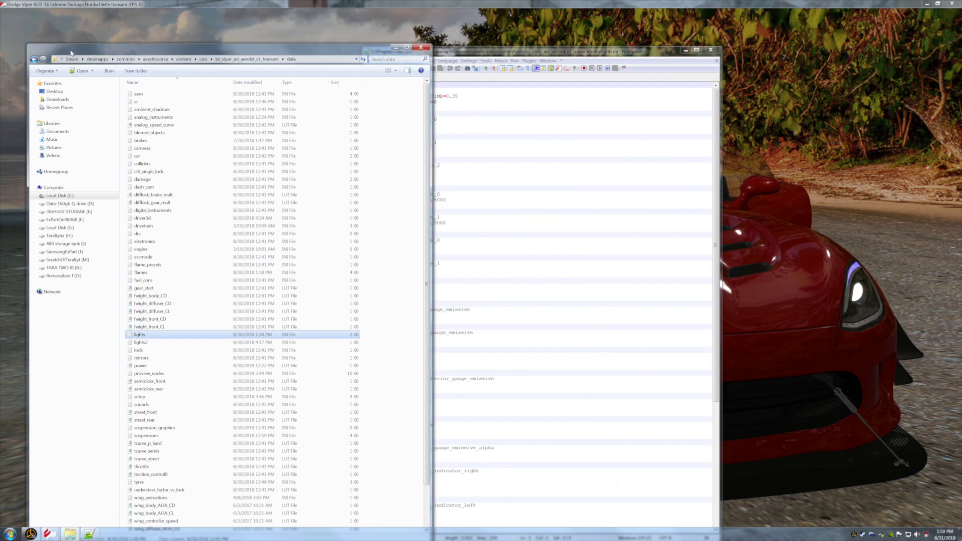
{"action": "left_click", "coordinate": [395, 48]}
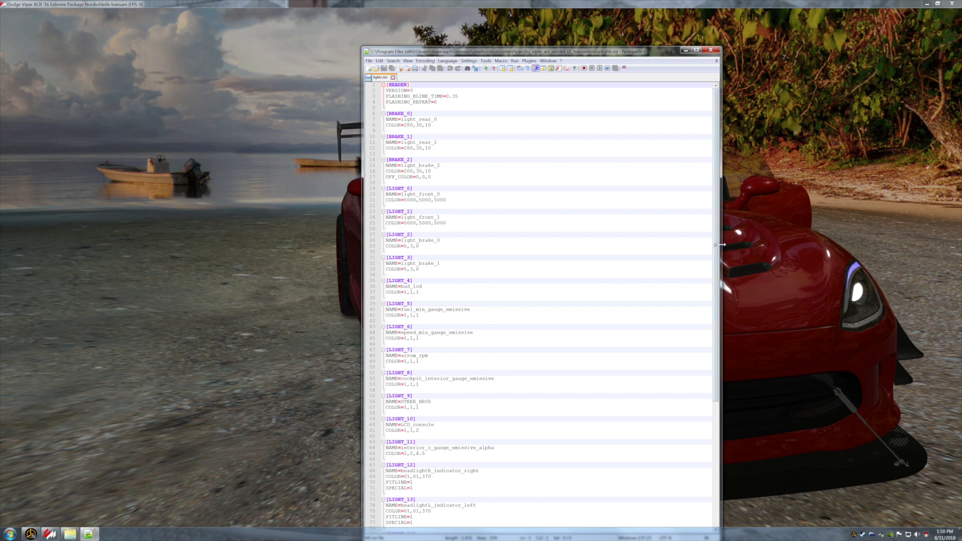
{"action": "left_click_drag", "start_coordinate": [722, 245], "coordinate": [533, 257]}
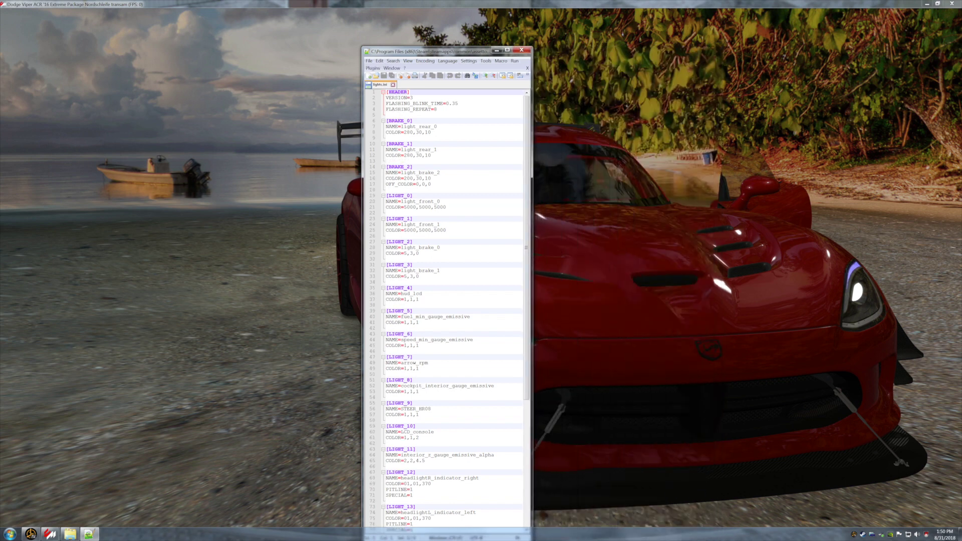
{"action": "left_click_drag", "start_coordinate": [396, 51], "coordinate": [678, 42]}
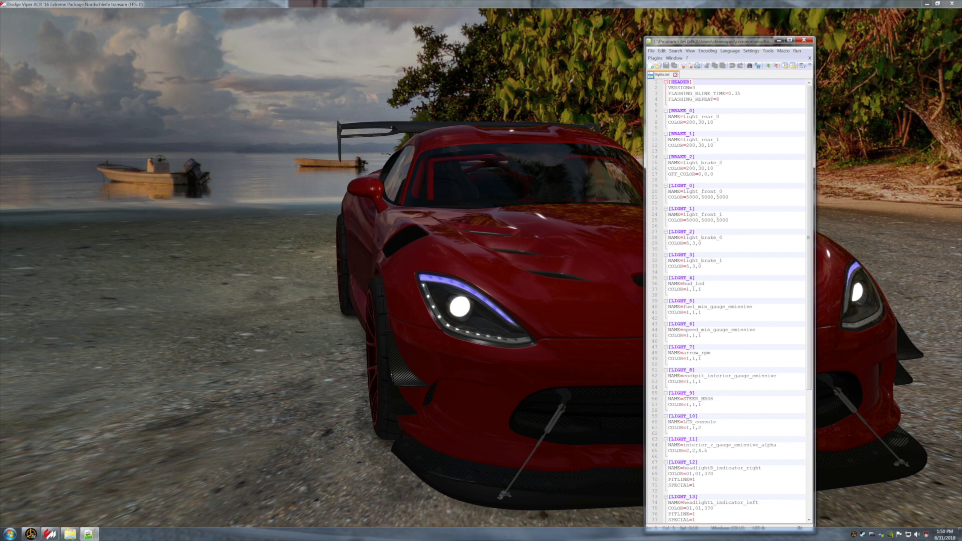
Set the COLOR of headlightR_indicator_right and headlightL_indicator_left to 01,71,370 and save the lights file
{"action": "left_click_drag", "start_coordinate": [808, 258], "coordinate": [820, 347]}
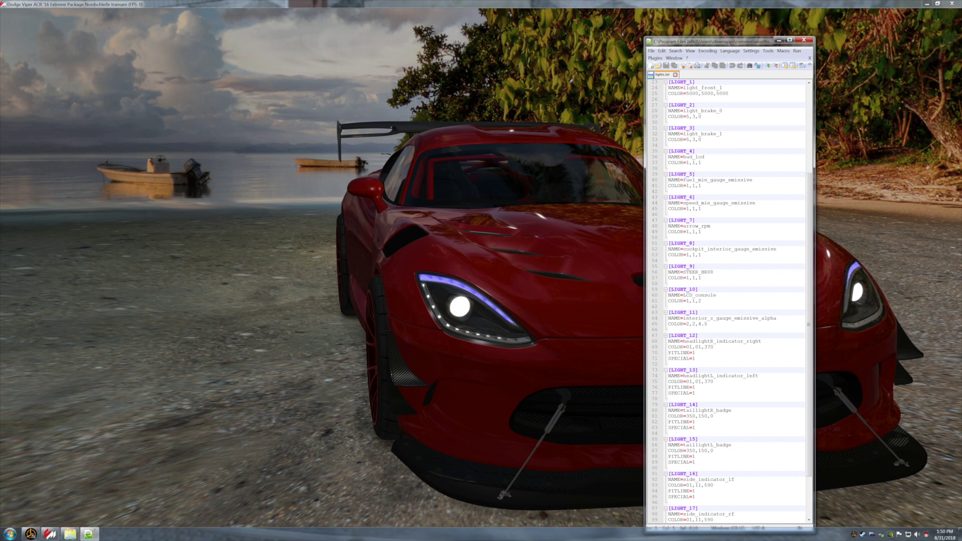
{"action": "left_click", "coordinate": [695, 381]}
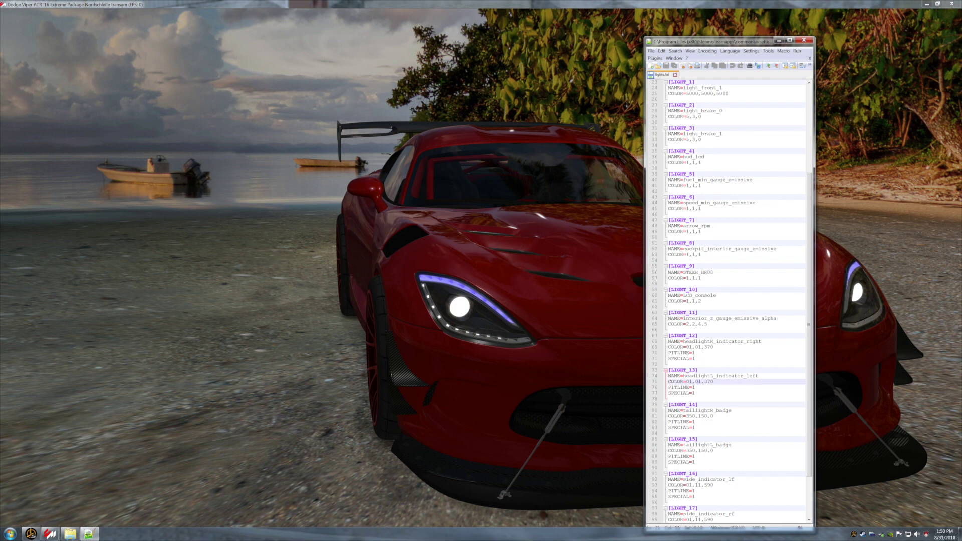
{"action": "left_click_drag", "start_coordinate": [695, 381], "coordinate": [699, 382]}
{"action": "type", "text": "1"}
{"action": "left_click", "coordinate": [696, 347]}
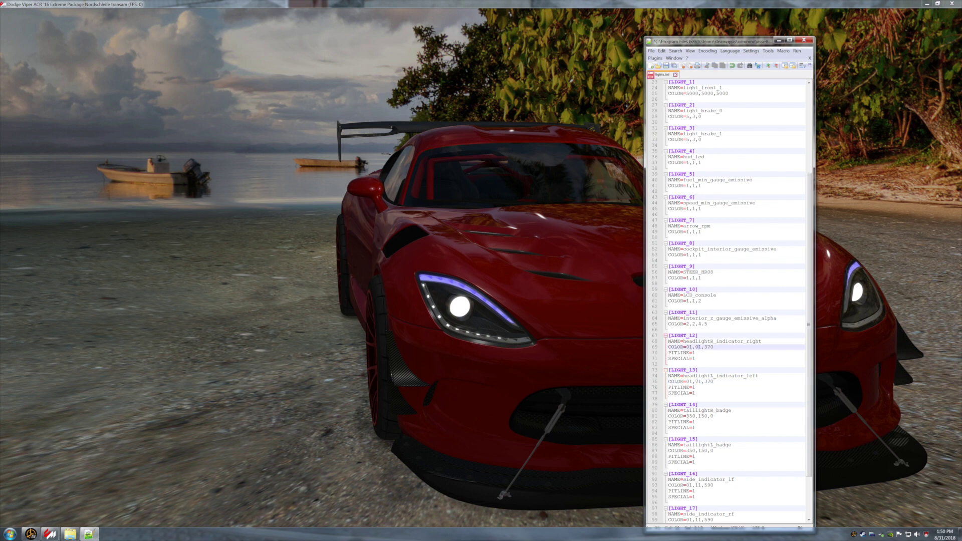
{"action": "type", "text": "7"}
{"action": "left_click", "coordinate": [666, 65]}
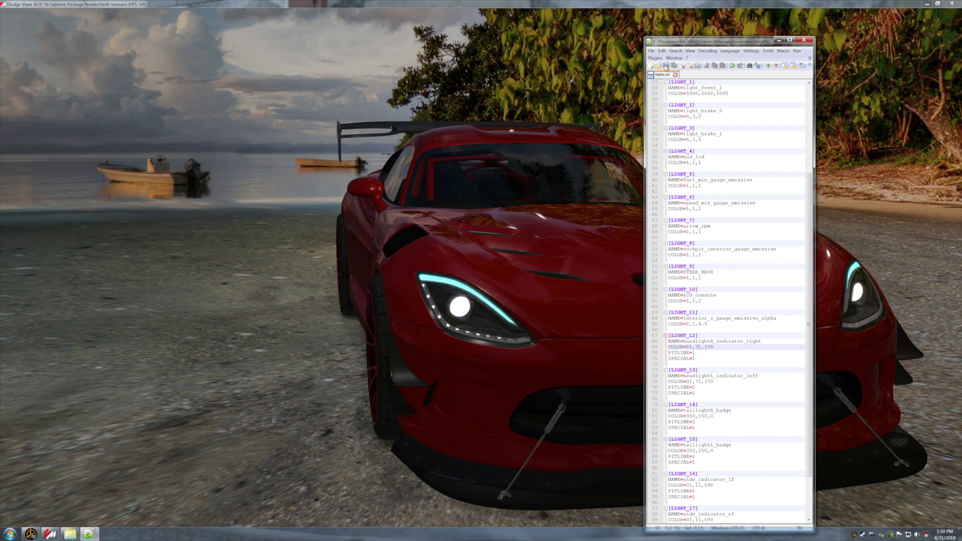
Move the text editor off the car and view both headlights from straight ahead in the showroom
{"action": "left_click_drag", "start_coordinate": [714, 45], "coordinate": [168, 58]}
{"action": "left_click", "coordinate": [670, 312]}
{"action": "left_click_drag", "start_coordinate": [666, 314], "coordinate": [617, 319]}
{"action": "scroll", "coordinate": [617, 318], "scroll_direction": "down", "scroll_amount": 3}
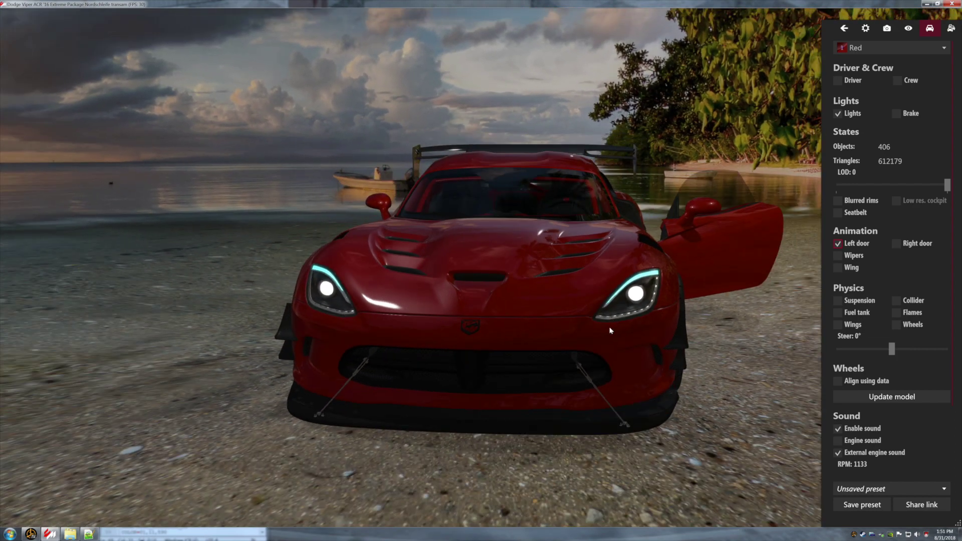
{"action": "scroll", "coordinate": [612, 329], "scroll_direction": "down", "scroll_amount": 2}
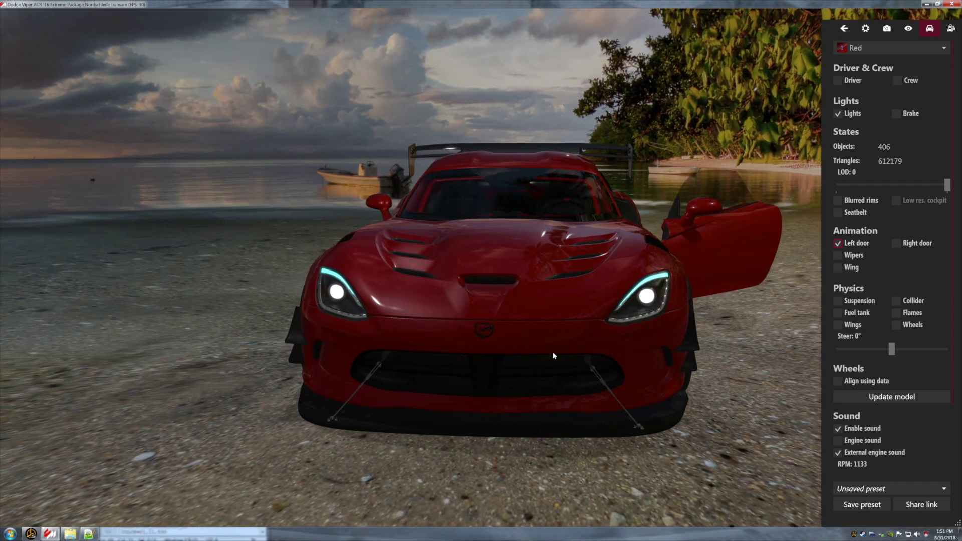
Return to the lights file, set the COLOR of both headlight indicators to 370,71,0 and save
{"action": "left_click", "coordinate": [90, 534]}
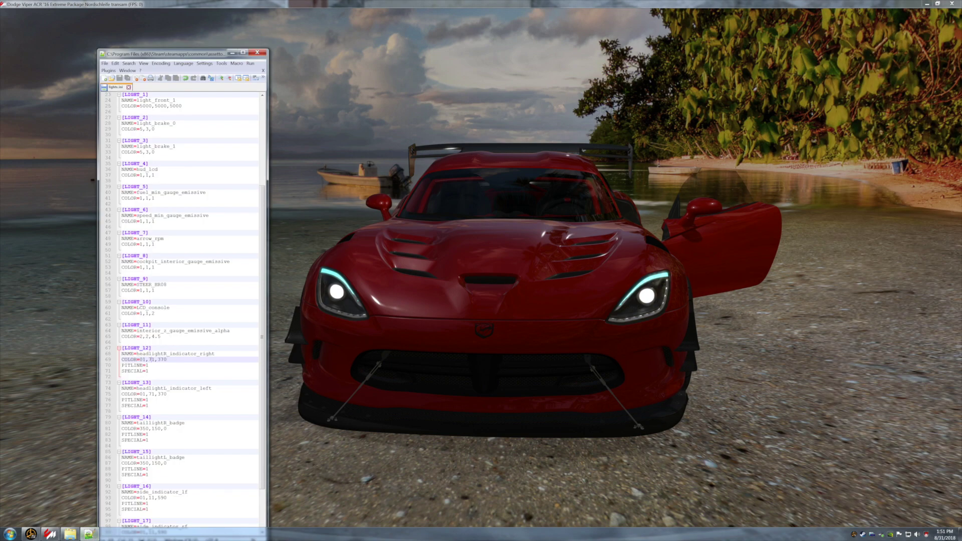
{"action": "left_click_drag", "start_coordinate": [155, 56], "coordinate": [479, 39]}
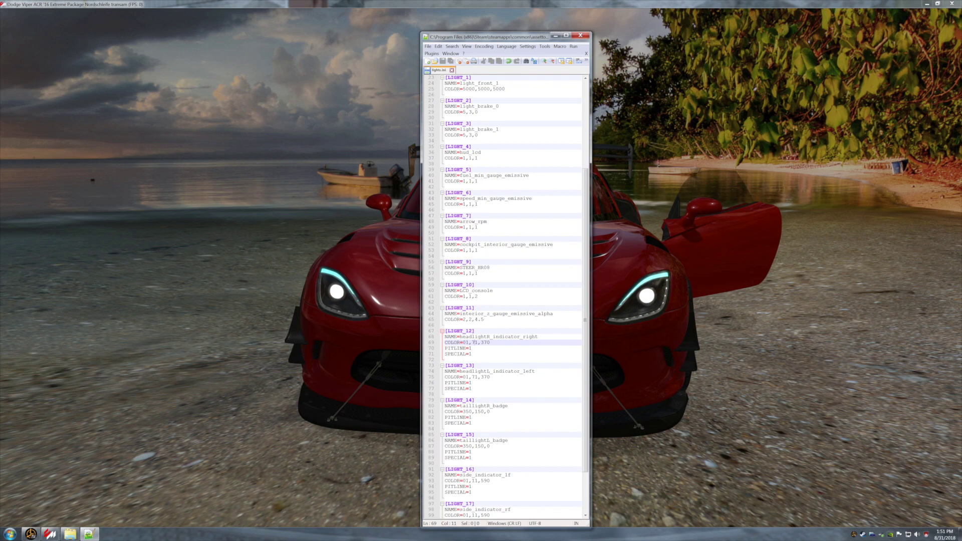
{"action": "left_click_drag", "start_coordinate": [469, 377], "coordinate": [463, 377]}
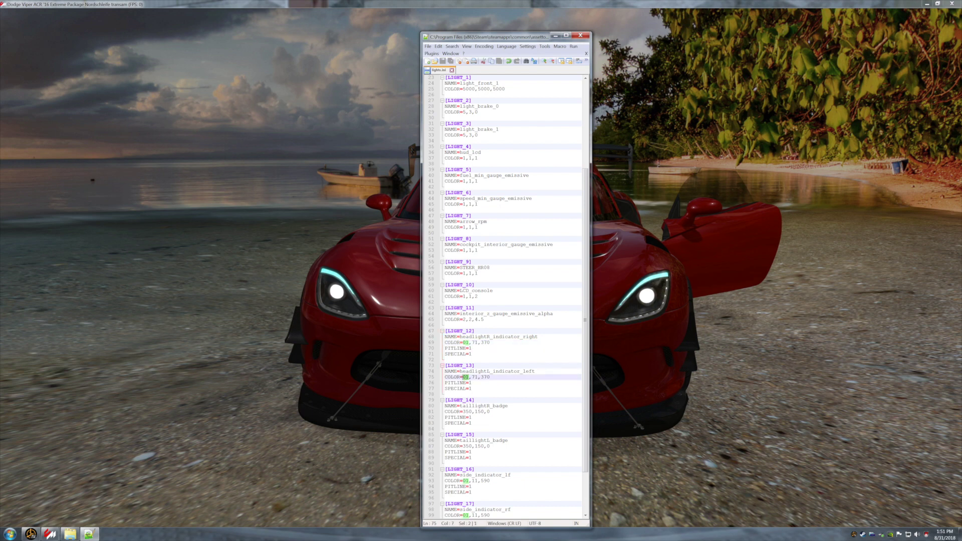
{"action": "type", "text": "370"}
{"action": "left_click_drag", "start_coordinate": [470, 343], "coordinate": [463, 343]}
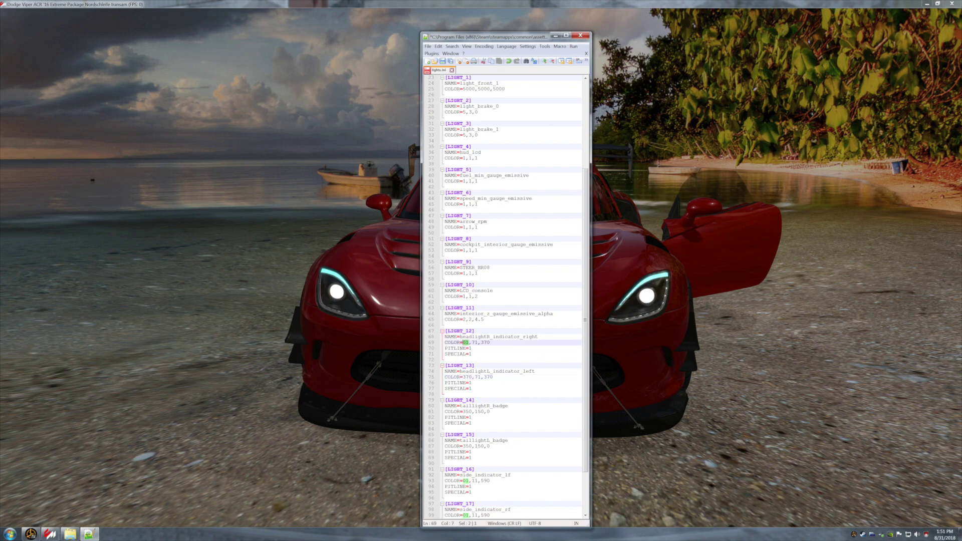
{"action": "type", "text": "370"}
{"action": "left_click_drag", "start_coordinate": [489, 342], "coordinate": [484, 343]}
{"action": "key", "text": "BackSpace"}
{"action": "left_click_drag", "start_coordinate": [485, 376], "coordinate": [484, 378]}
{"action": "key", "text": "Delete"}
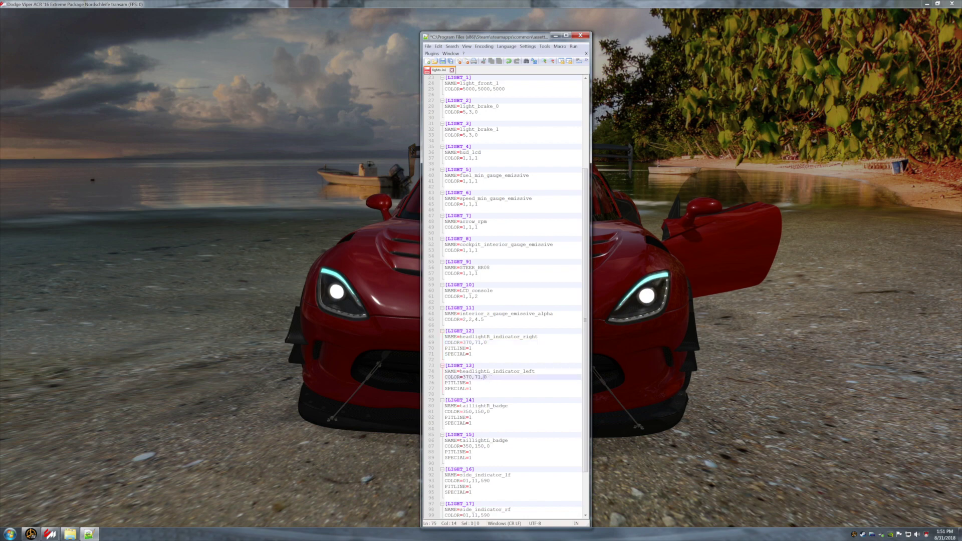
{"action": "left_click", "coordinate": [443, 61]}
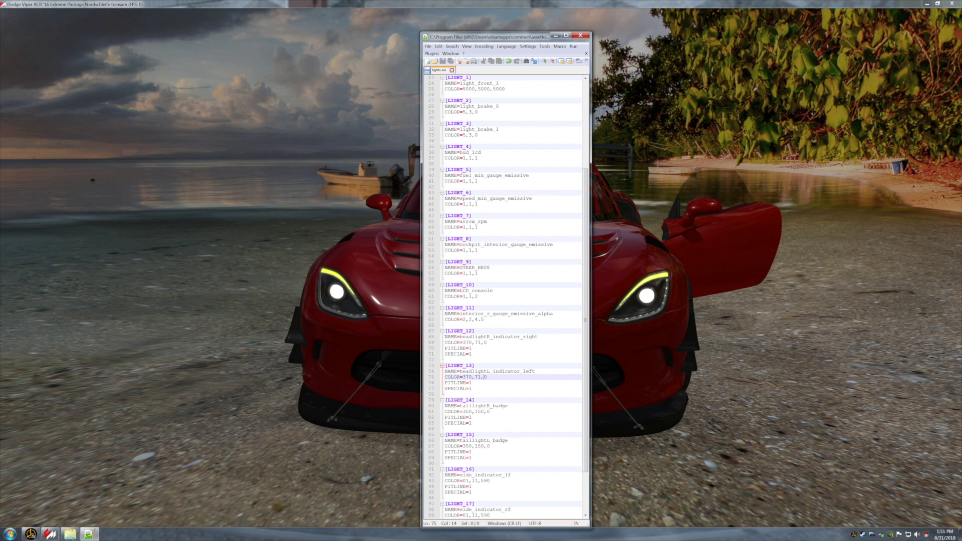
Change the middle COLOR value of both headlight indicators to 1, making it 370,1,0, and save the file
{"action": "key", "text": "shift+Left"}
{"action": "key", "text": "Delete"}
{"action": "left_click", "coordinate": [477, 343]}
{"action": "key", "text": "shift+Left"}
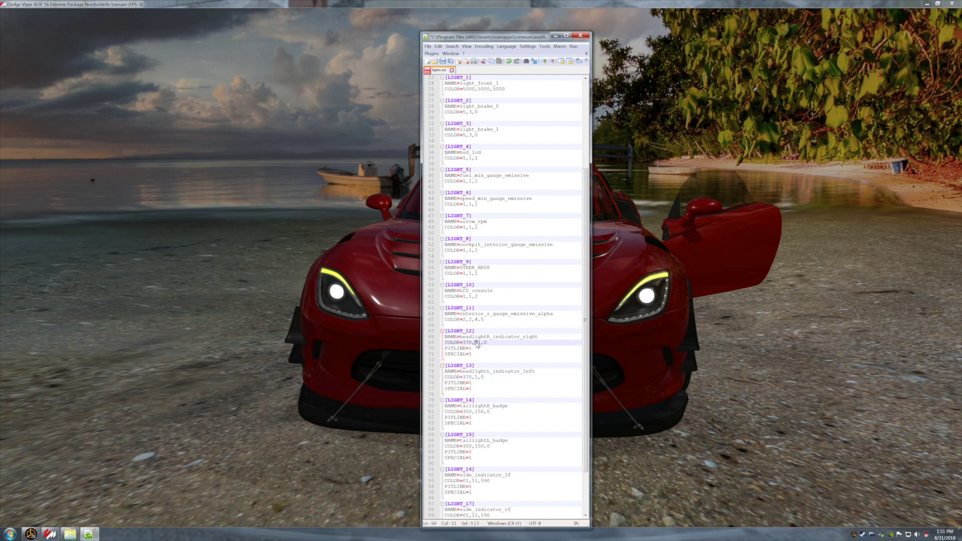
{"action": "key", "text": "Delete"}
{"action": "left_click", "coordinate": [442, 62]}
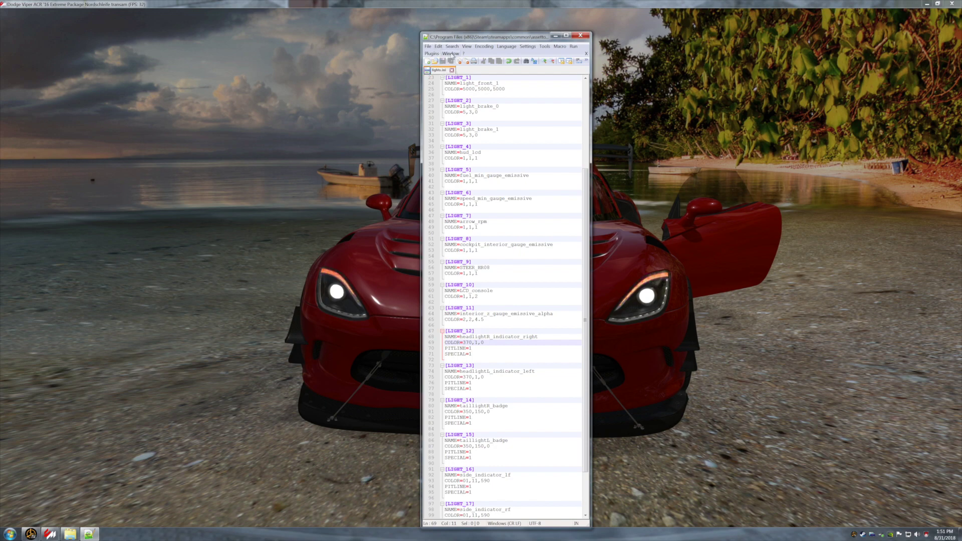
Move the lights file clear of the car and inspect the red Viper from the front, left side and rear
{"action": "left_click_drag", "start_coordinate": [452, 39], "coordinate": [805, 38]}
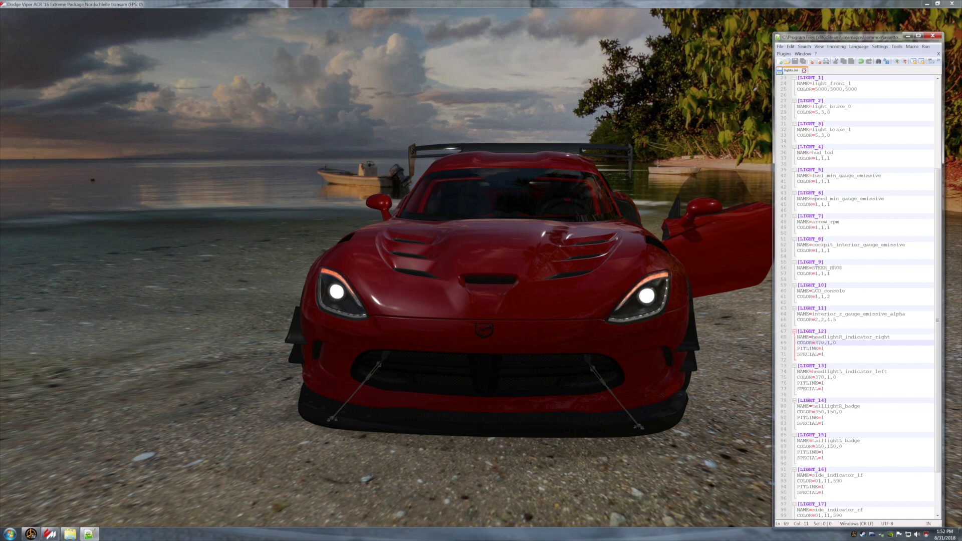
{"action": "left_click_drag", "start_coordinate": [938, 271], "coordinate": [942, 317]}
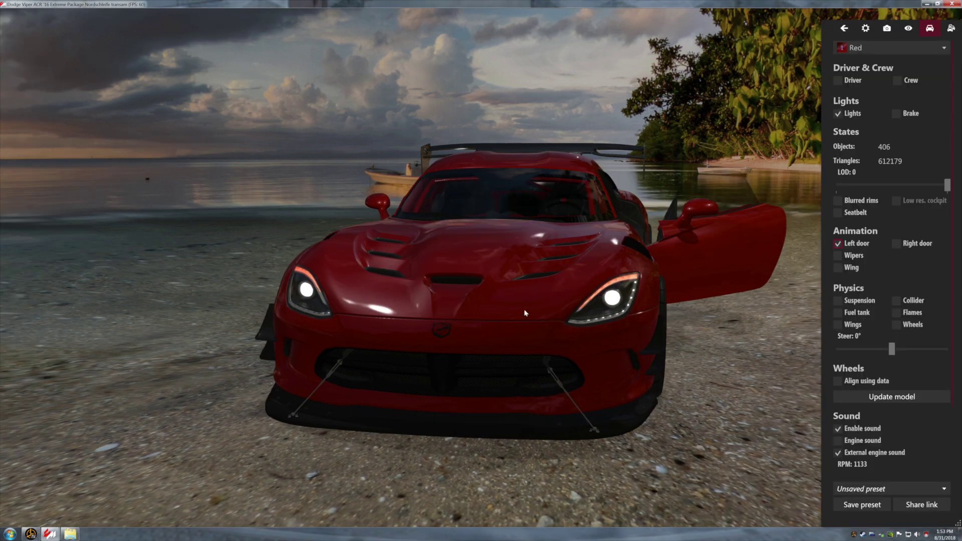
{"action": "left_click_drag", "start_coordinate": [501, 308], "coordinate": [411, 318]}
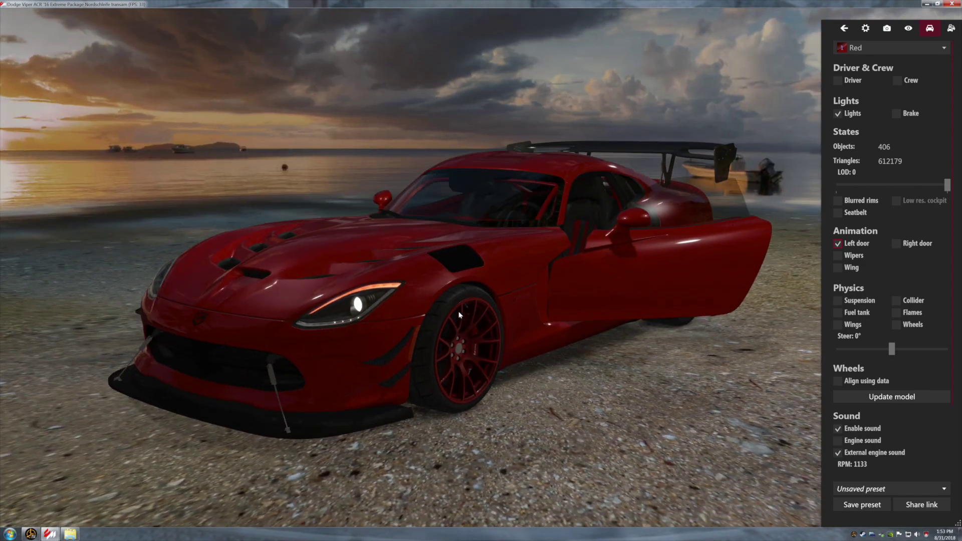
{"action": "scroll", "coordinate": [389, 315], "scroll_direction": "down", "scroll_amount": 4}
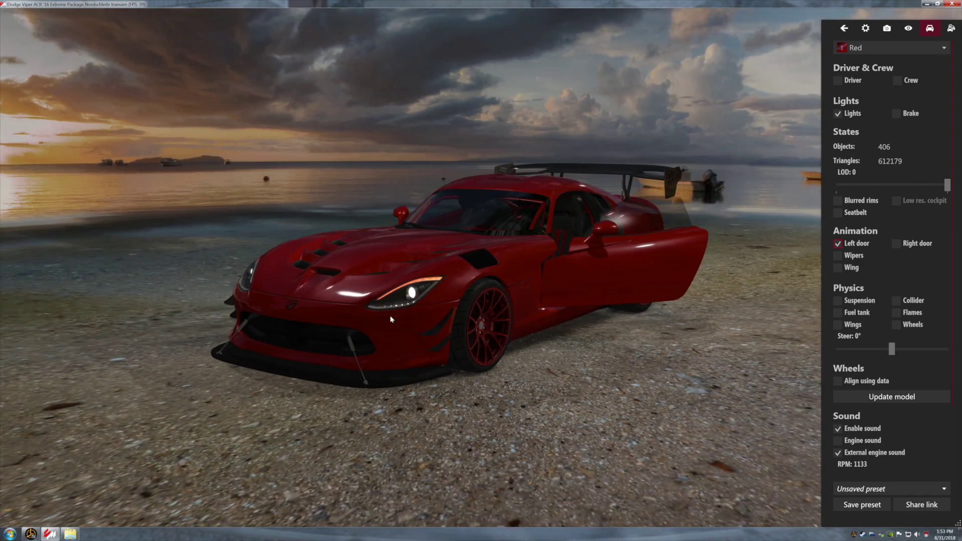
{"action": "scroll", "coordinate": [389, 316], "scroll_direction": "down", "scroll_amount": 2}
{"action": "left_click_drag", "start_coordinate": [388, 316], "coordinate": [350, 314]}
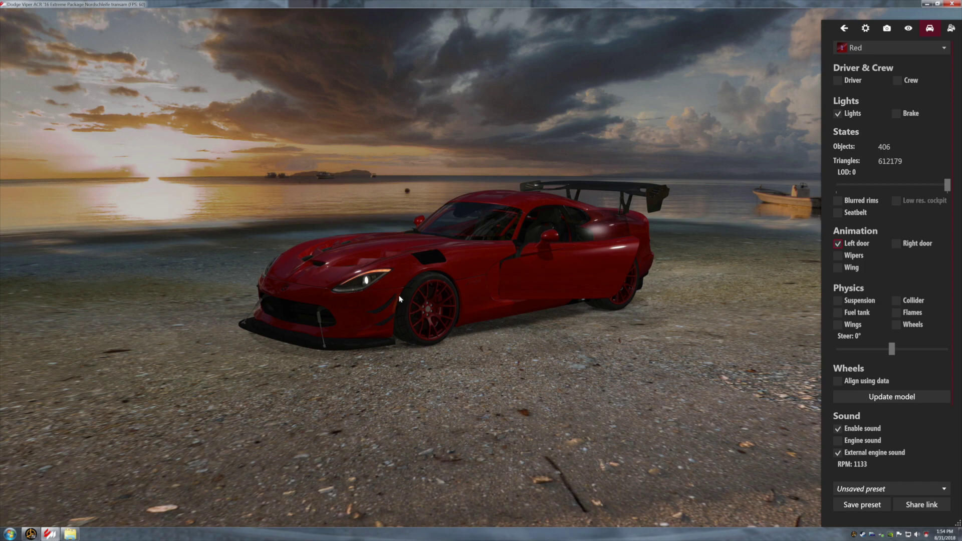
{"action": "scroll", "coordinate": [397, 301], "scroll_direction": "up", "scroll_amount": 5}
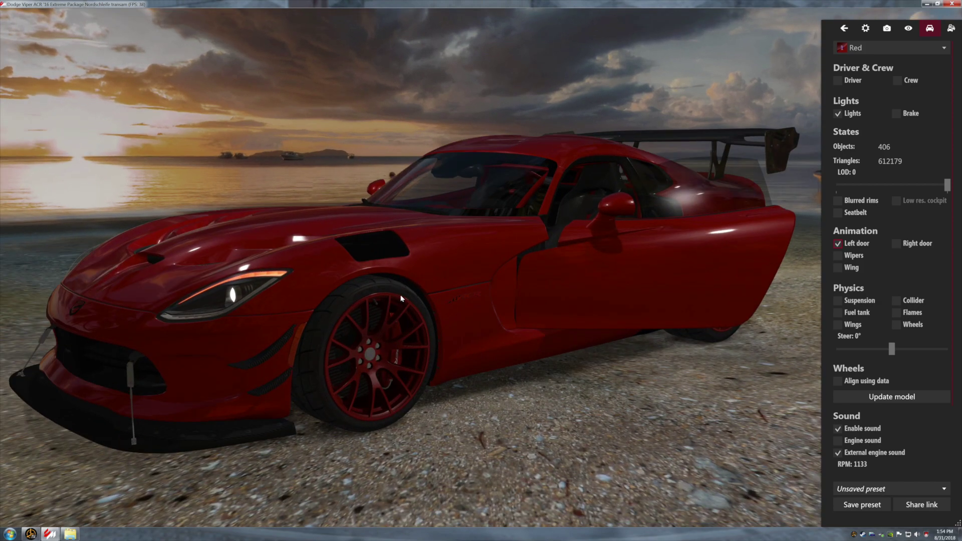
{"action": "left_click_drag", "start_coordinate": [542, 287], "coordinate": [275, 319]}
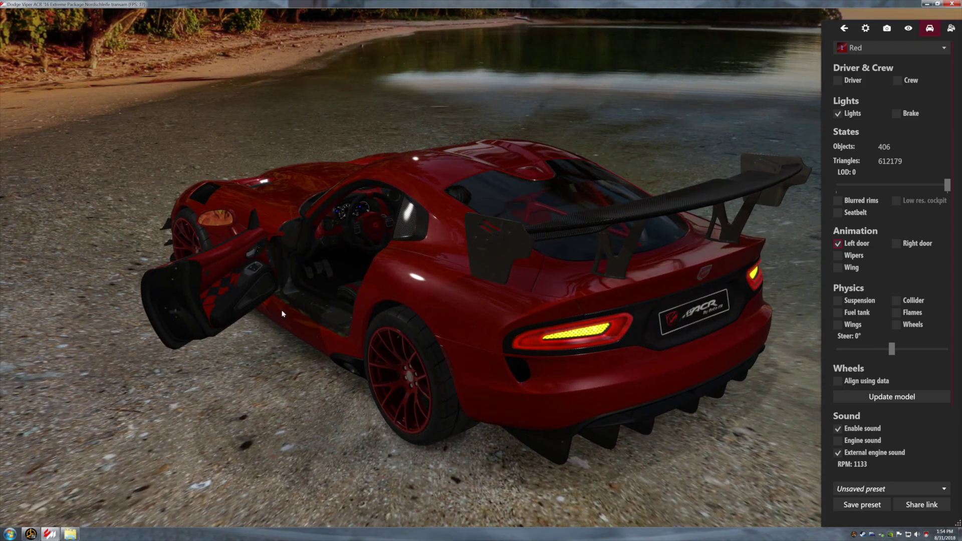
Switch to the cockpit camera and examine the steering wheel, gauges, center console, passenger seat and open door
{"action": "key", "text": "F1"}
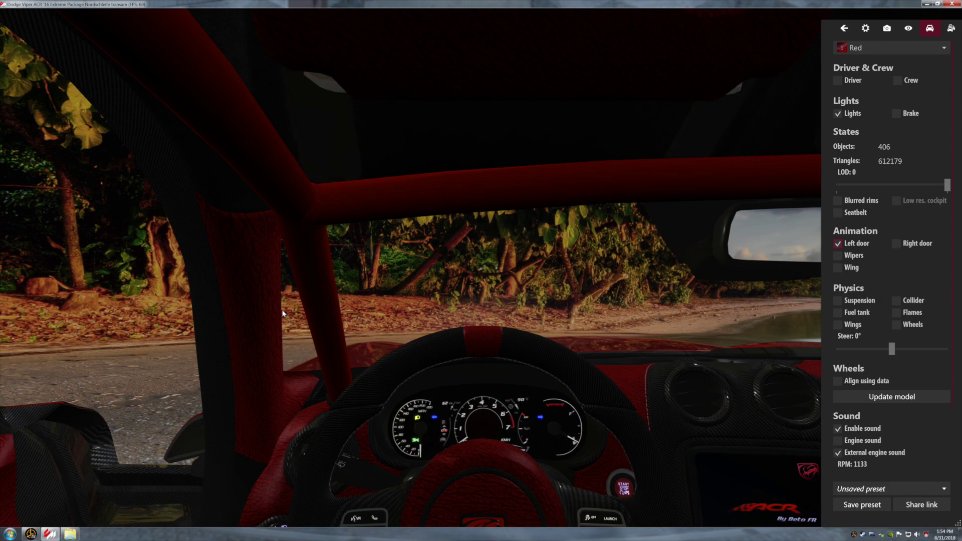
{"action": "left_click_drag", "start_coordinate": [434, 486], "coordinate": [383, 428]}
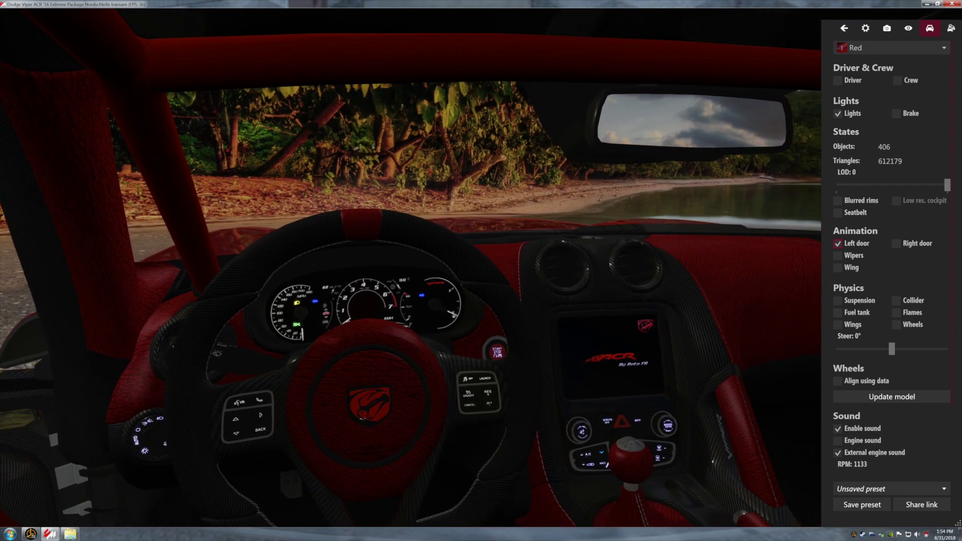
{"action": "left_click_drag", "start_coordinate": [477, 529], "coordinate": [507, 528]}
{"action": "left_click_drag", "start_coordinate": [500, 425], "coordinate": [707, 518]}
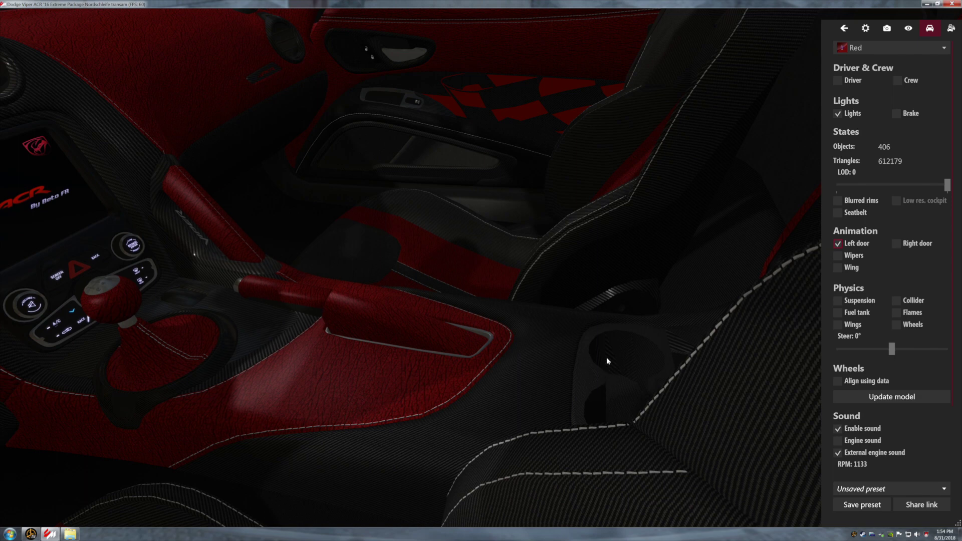
{"action": "left_click_drag", "start_coordinate": [570, 401], "coordinate": [498, 374]}
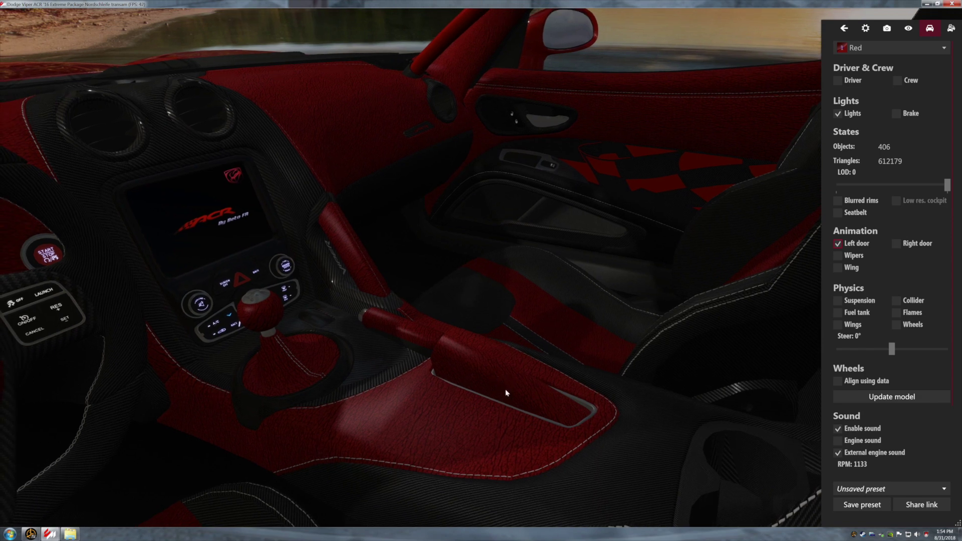
{"action": "left_click_drag", "start_coordinate": [506, 386], "coordinate": [452, 365]}
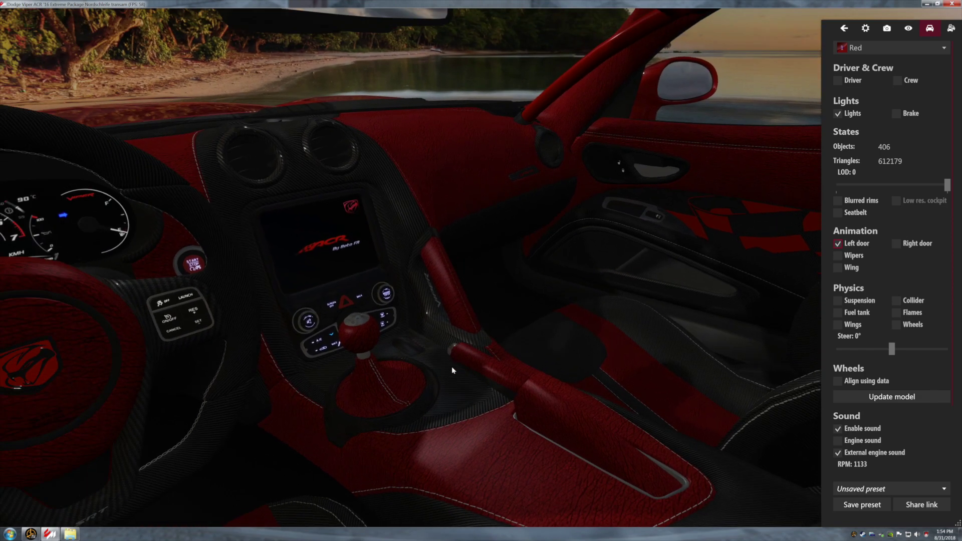
{"action": "left_click_drag", "start_coordinate": [553, 392], "coordinate": [523, 328]}
{"action": "left_click_drag", "start_coordinate": [522, 327], "coordinate": [353, 280]}
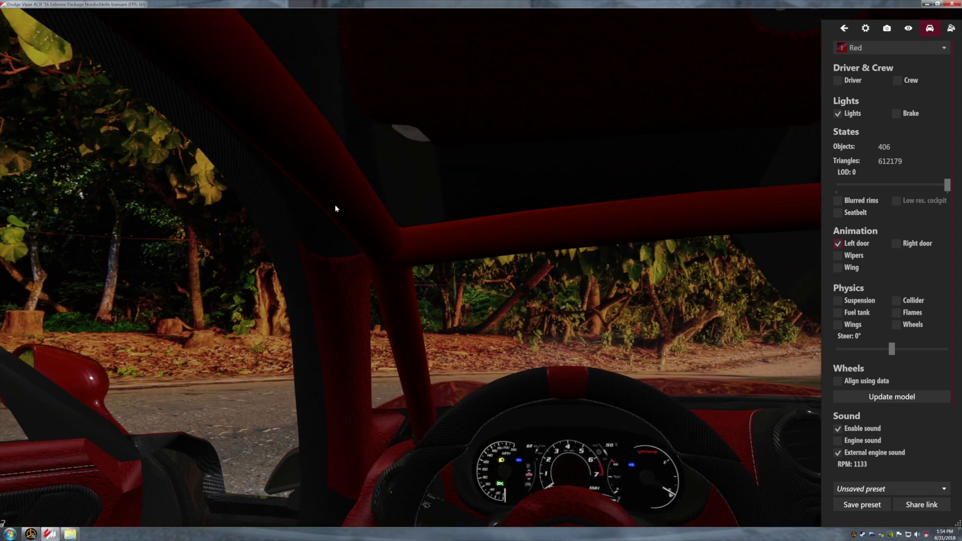
Switch to the car's data folder in Windows Explorer, move the window off the left door view and open the 02_RubyFire_Pearl skin folder
{"action": "left_click_drag", "start_coordinate": [399, 350], "coordinate": [426, 377]}
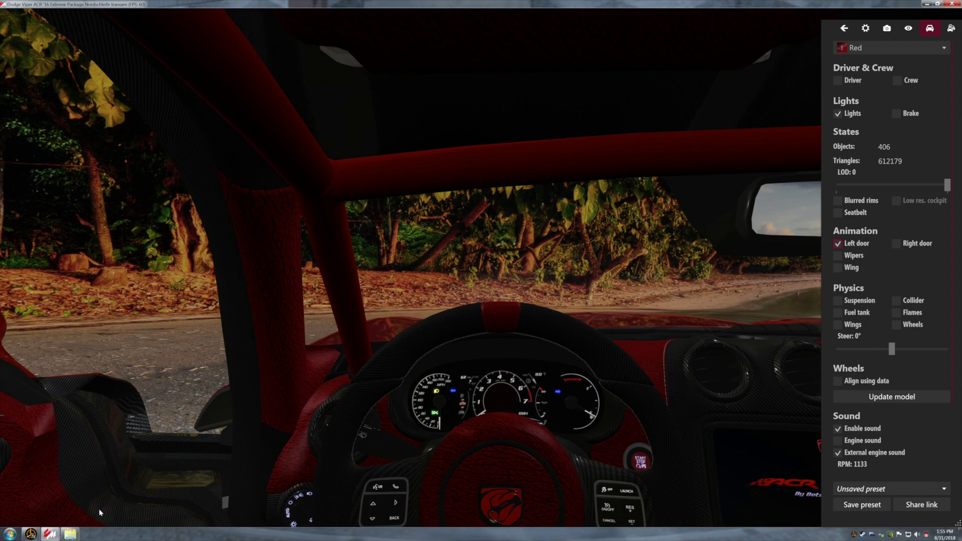
{"action": "left_click", "coordinate": [70, 534]}
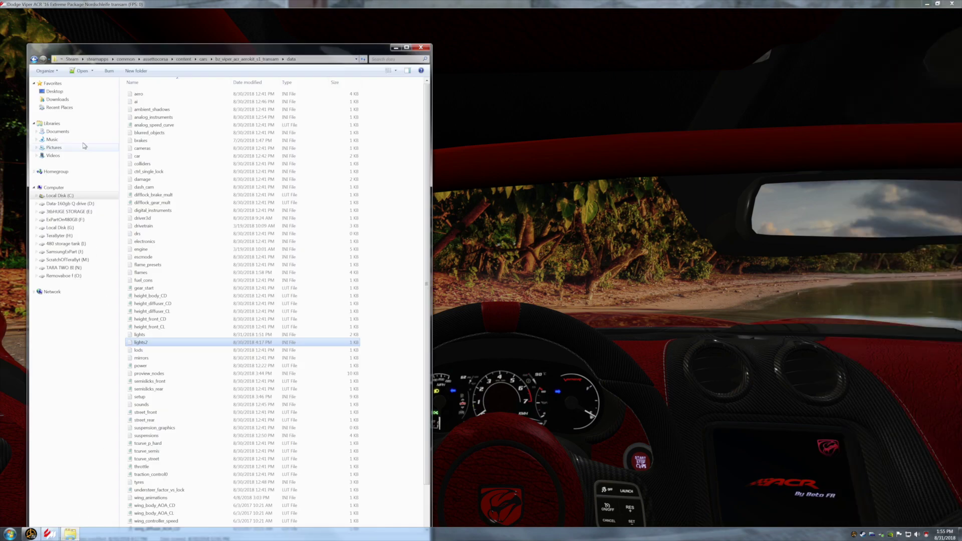
{"action": "left_click", "coordinate": [36, 60]}
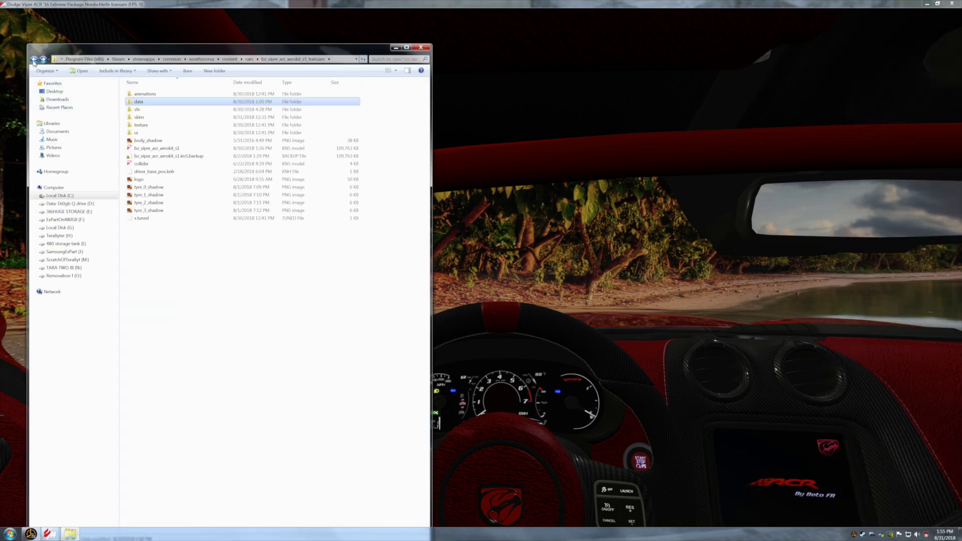
{"action": "double_click", "coordinate": [135, 117]}
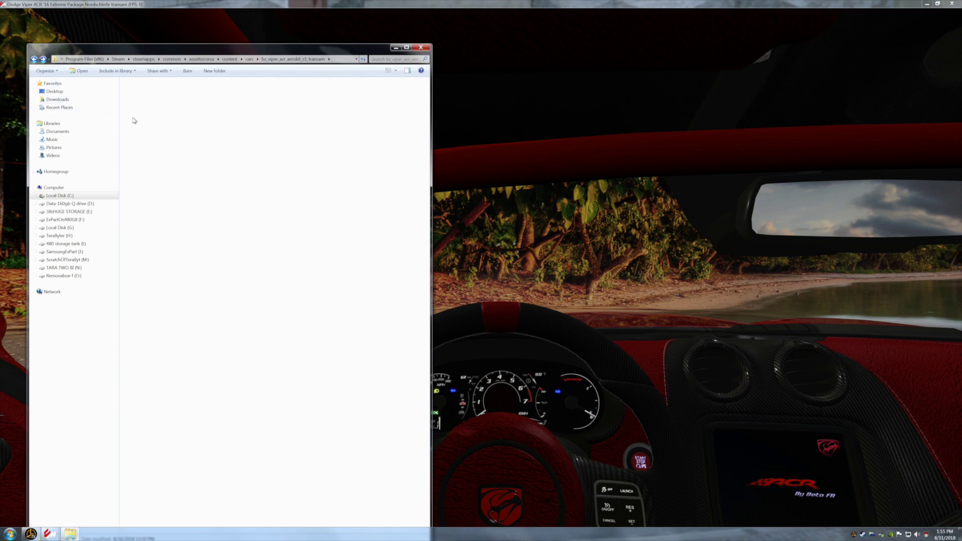
{"action": "left_click_drag", "start_coordinate": [118, 54], "coordinate": [580, 90]}
{"action": "double_click", "coordinate": [631, 147]}
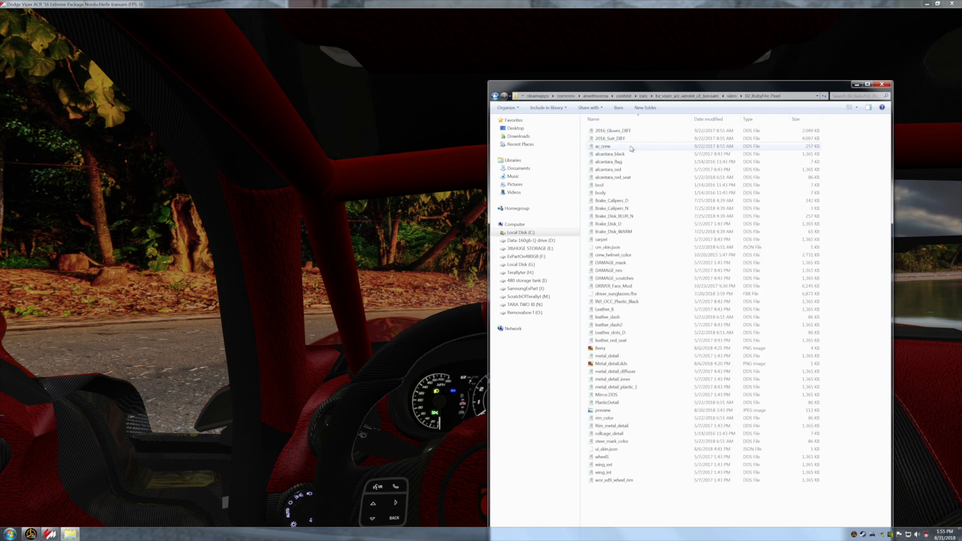
Copy the file name of the rollcage_detail texture in the 02_RubyFire_Pearl folder without changing it
{"action": "right_click", "coordinate": [608, 435]}
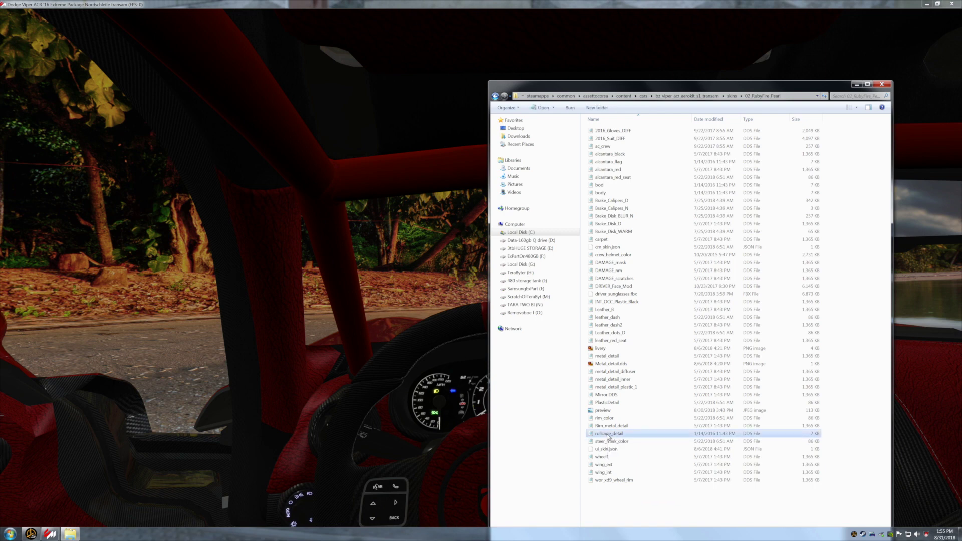
{"action": "left_click", "coordinate": [625, 422]}
{"action": "key", "text": "ctrl+c"}
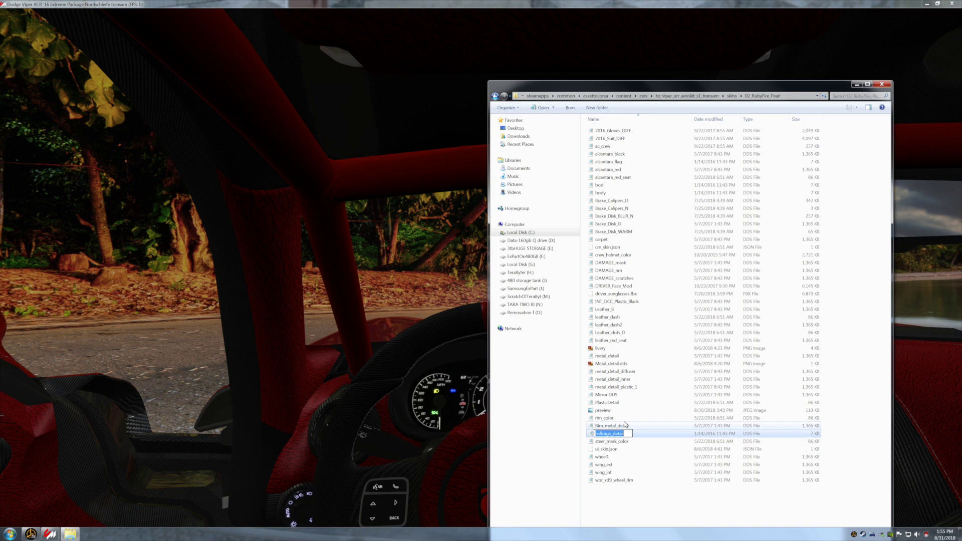
{"action": "left_click", "coordinate": [653, 501]}
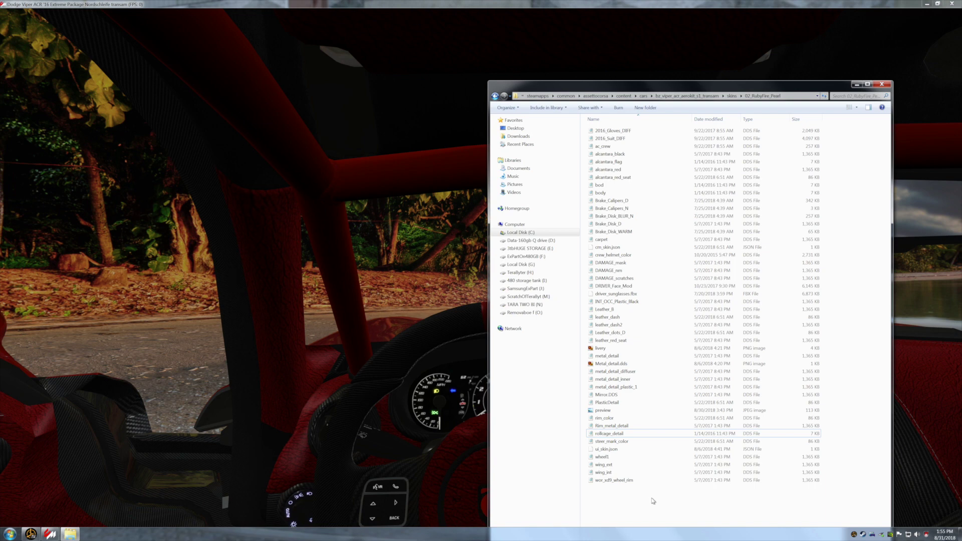
In the red with black inserts seats folder, rename the metal_detail_plastic_1 texture to rollcage_detail using the copied name
{"action": "left_click", "coordinate": [495, 96]}
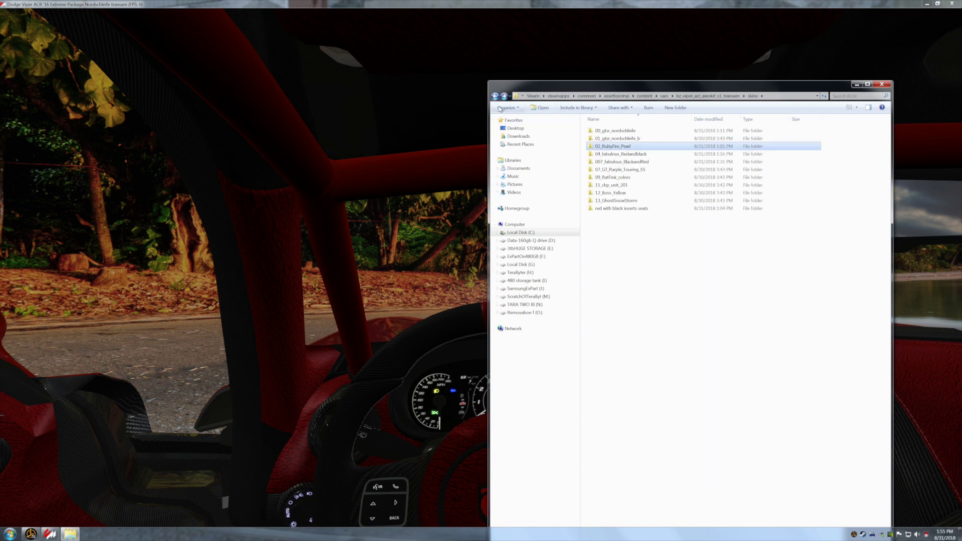
{"action": "left_click", "coordinate": [609, 210]}
{"action": "double_click", "coordinate": [609, 211]}
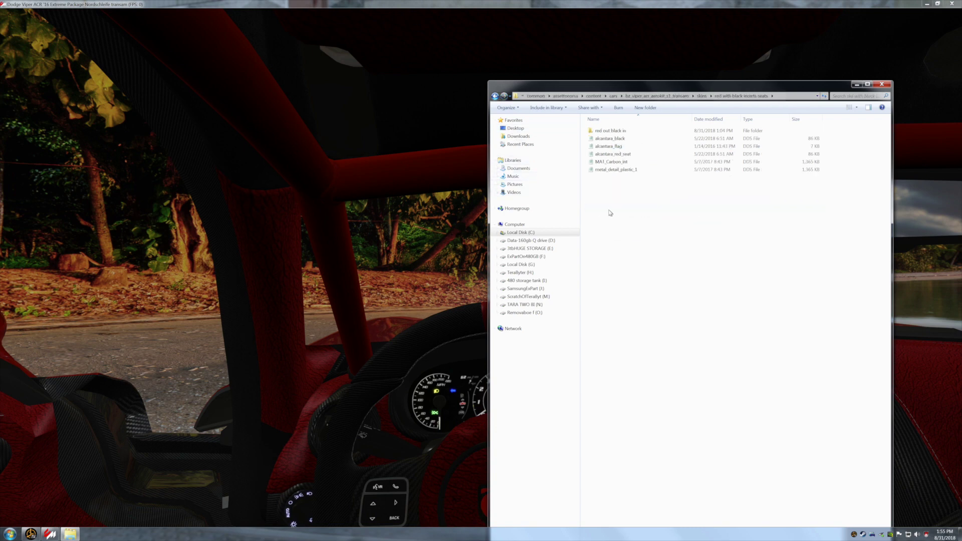
{"action": "left_click", "coordinate": [617, 171]}
{"action": "right_click", "coordinate": [617, 172]}
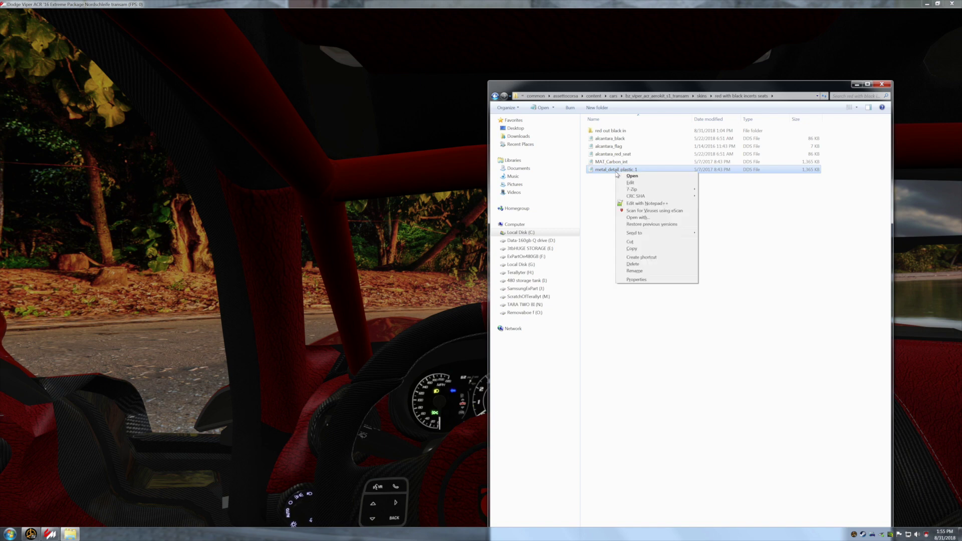
{"action": "left_click", "coordinate": [634, 270]}
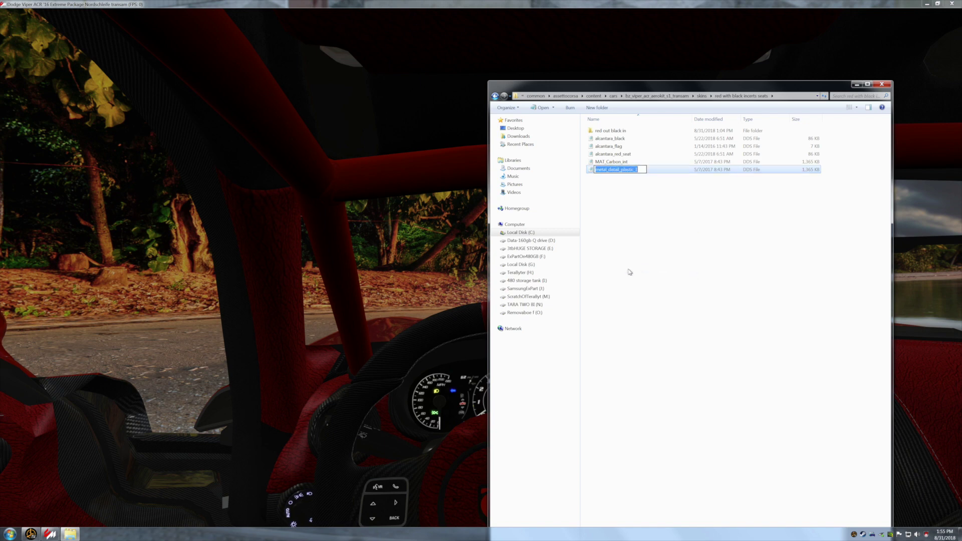
{"action": "key", "text": "ctrl+v"}
{"action": "left_click", "coordinate": [630, 272]}
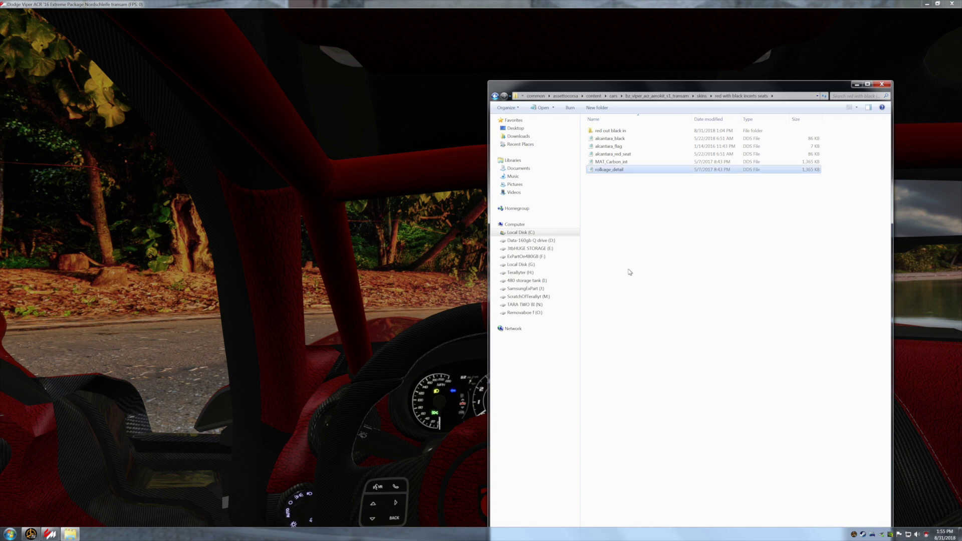
Move the rollcage_detail texture from the 02_RubyFire_Pearl folder into the red out black in subfolder
{"action": "double_click", "coordinate": [626, 131]}
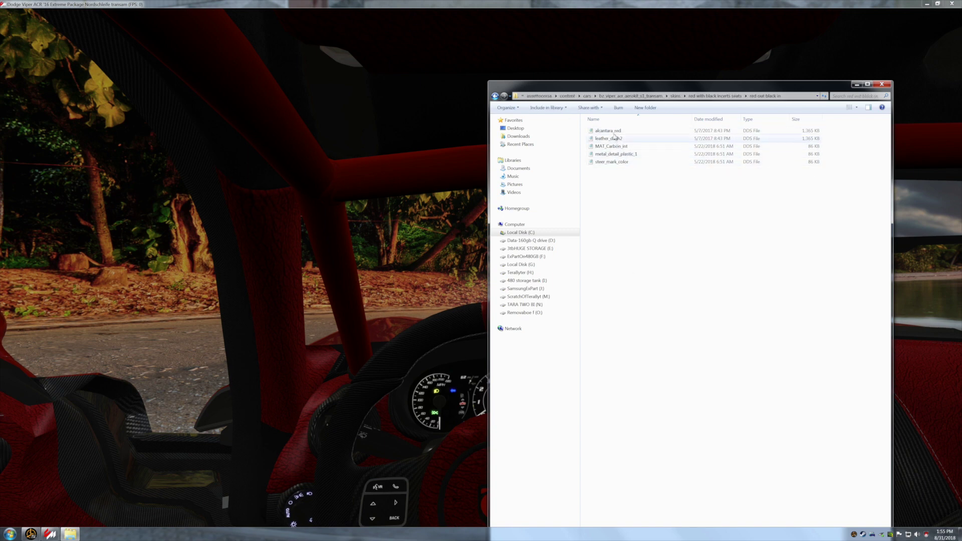
{"action": "left_click", "coordinate": [495, 96]}
{"action": "left_click", "coordinate": [495, 96]}
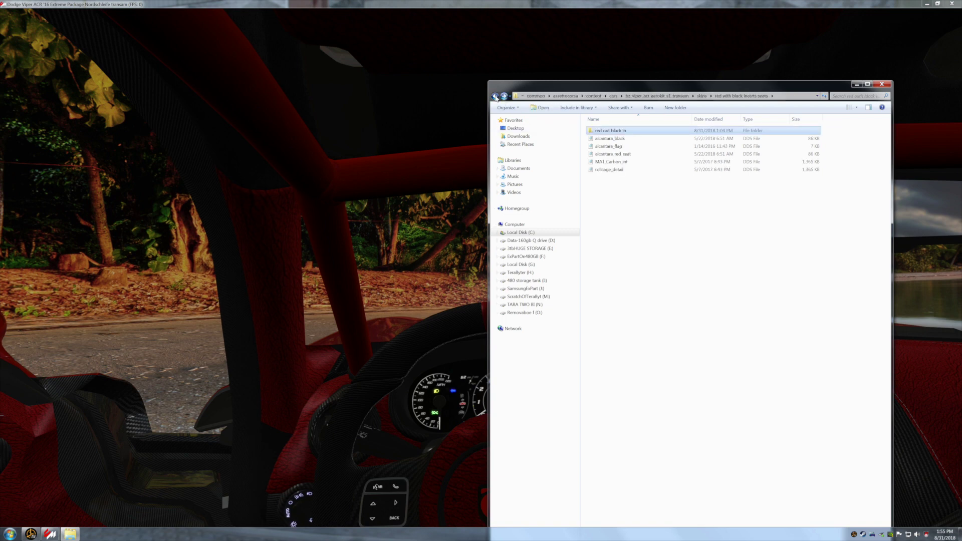
{"action": "double_click", "coordinate": [617, 147]}
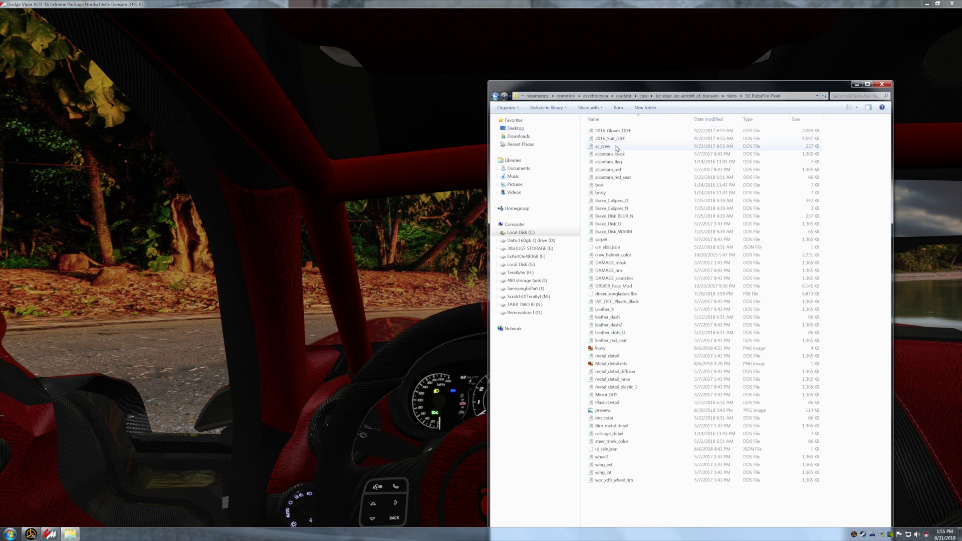
{"action": "right_click", "coordinate": [615, 434]}
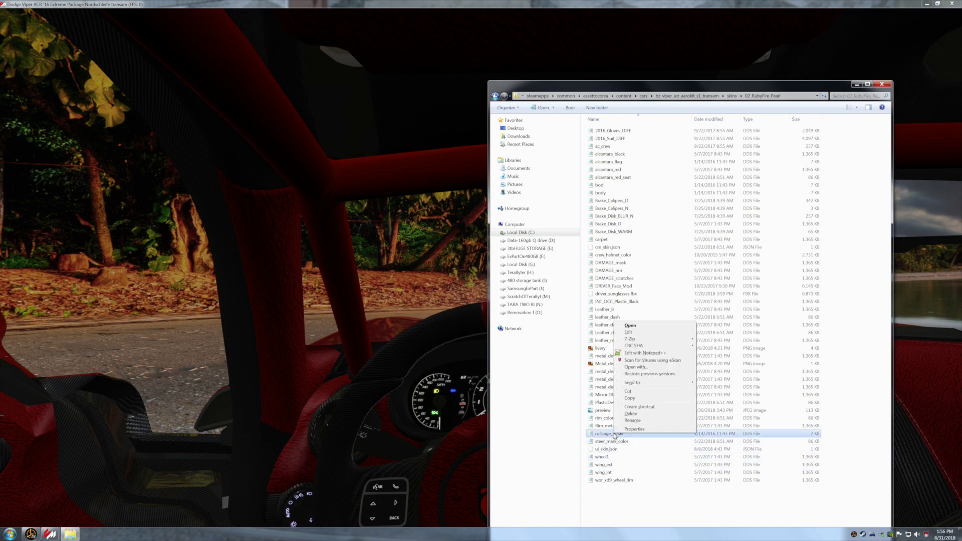
{"action": "left_click", "coordinate": [628, 392]}
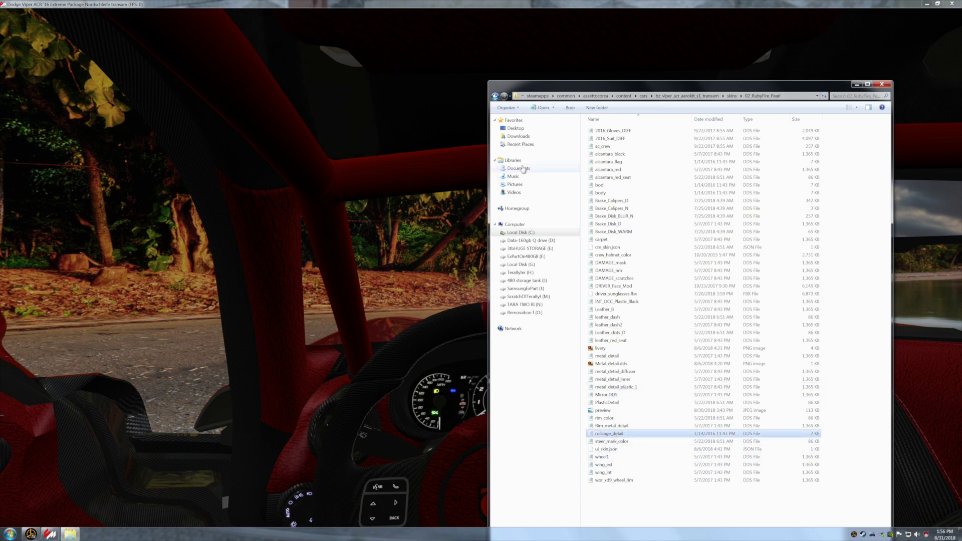
{"action": "left_click", "coordinate": [495, 96]}
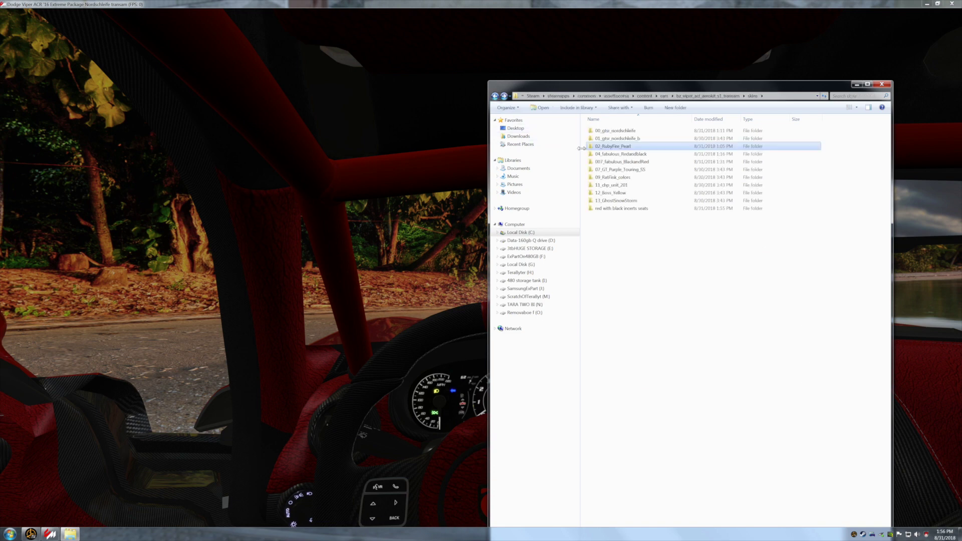
{"action": "double_click", "coordinate": [619, 208]}
{"action": "double_click", "coordinate": [610, 130]}
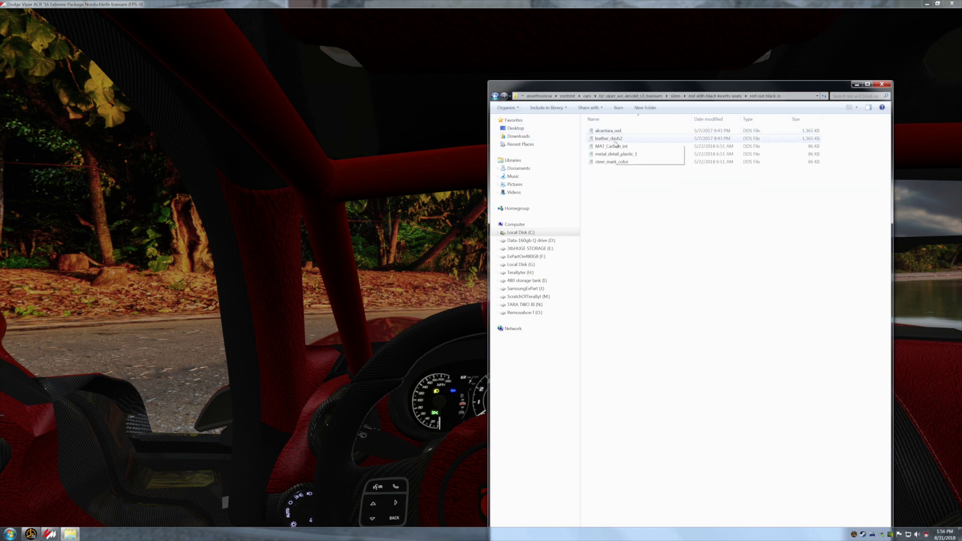
{"action": "right_click", "coordinate": [620, 235]}
{"action": "left_click", "coordinate": [634, 277]}
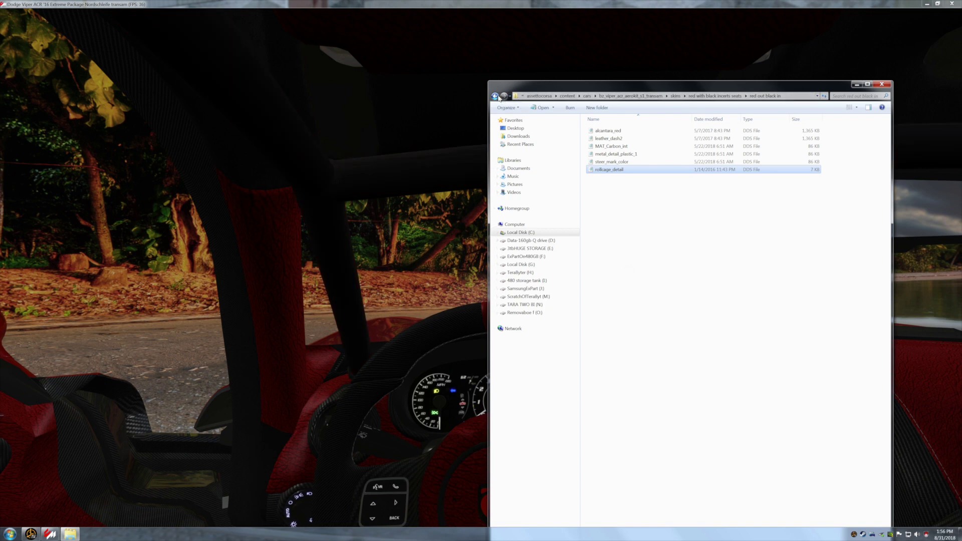
Copy the MAT_Carbon_int texture from the red with black inserts seats folder into the 02_RubyFire_Pearl skin folder
{"action": "left_click", "coordinate": [494, 95]}
{"action": "left_click", "coordinate": [601, 163]}
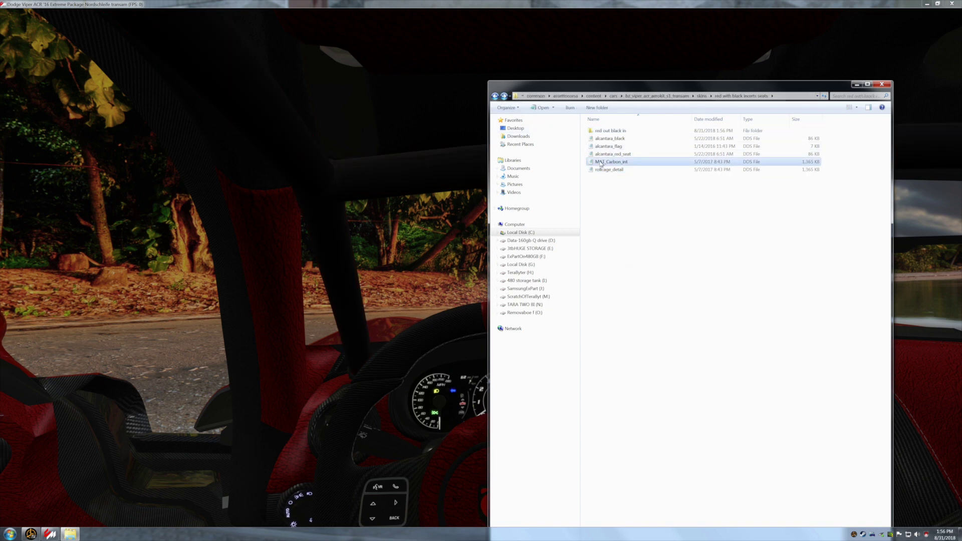
{"action": "right_click", "coordinate": [600, 163]}
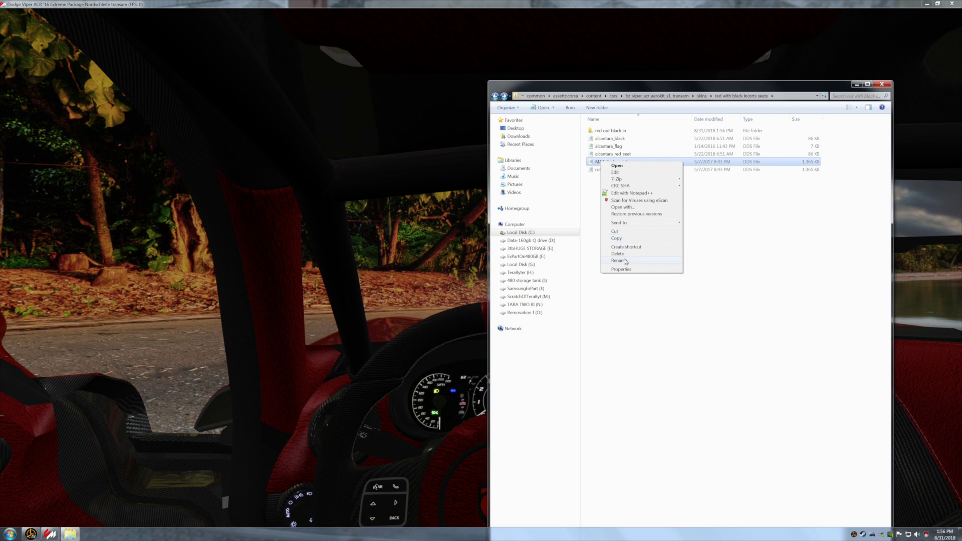
{"action": "left_click", "coordinate": [623, 239]}
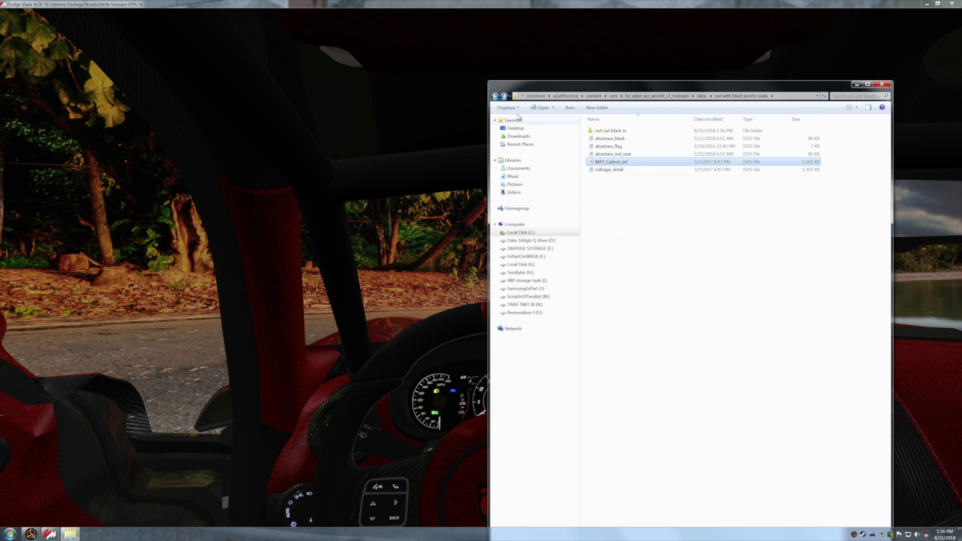
{"action": "left_click", "coordinate": [496, 99]}
{"action": "double_click", "coordinate": [604, 147]}
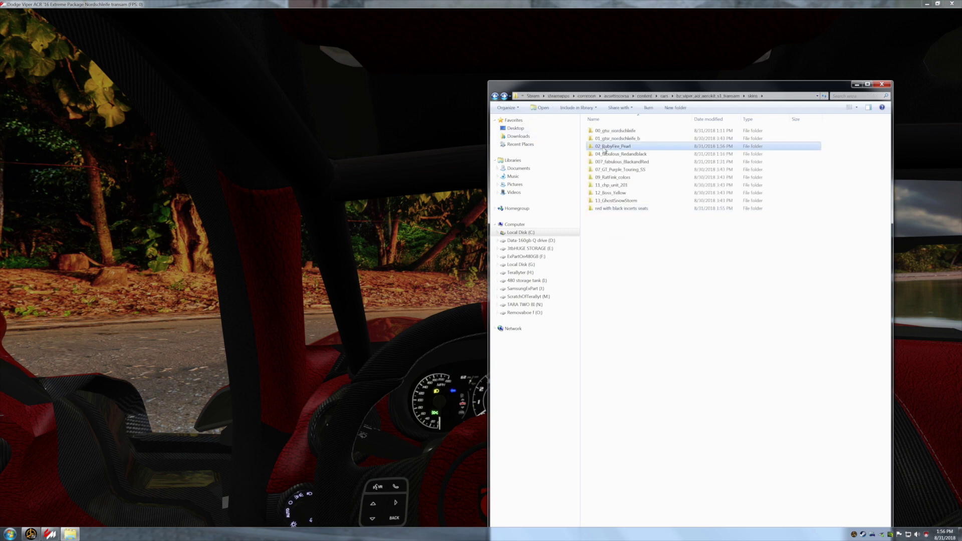
{"action": "right_click", "coordinate": [838, 507]}
{"action": "mouse_move", "coordinate": [855, 482]}
{"action": "left_click", "coordinate": [853, 461]}
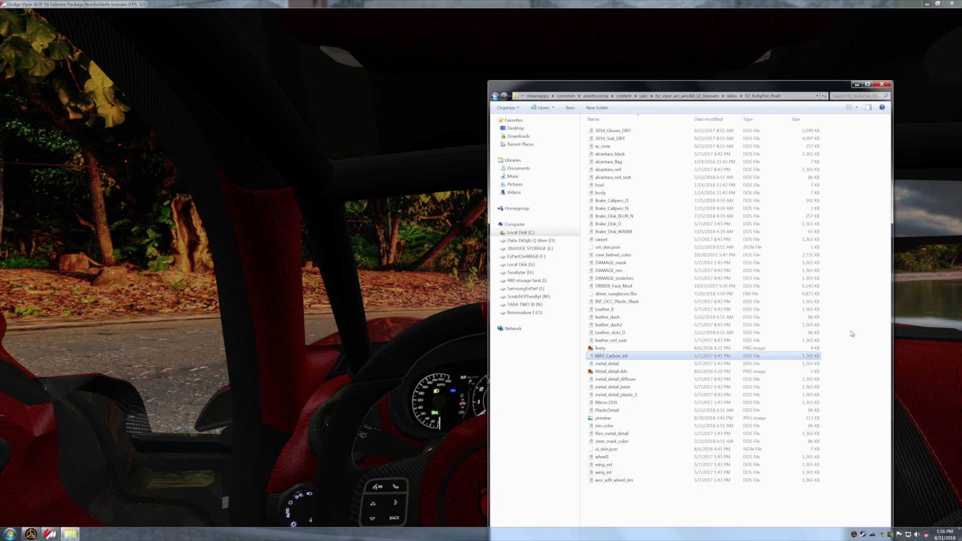
Minimize the folder window and examine the cockpit's roll cage, passenger side, gauges and center console
{"action": "left_click", "coordinate": [857, 84]}
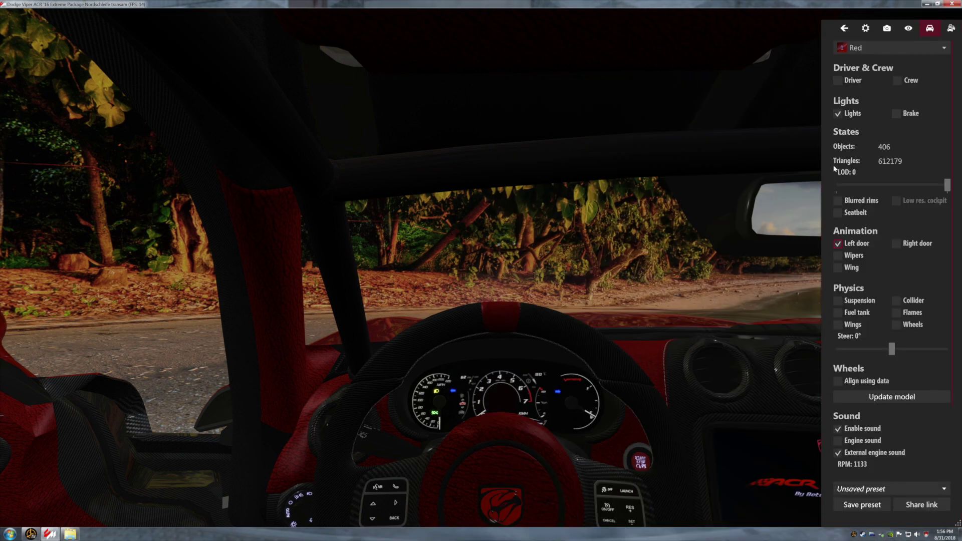
{"action": "left_click_drag", "start_coordinate": [422, 378], "coordinate": [623, 371]}
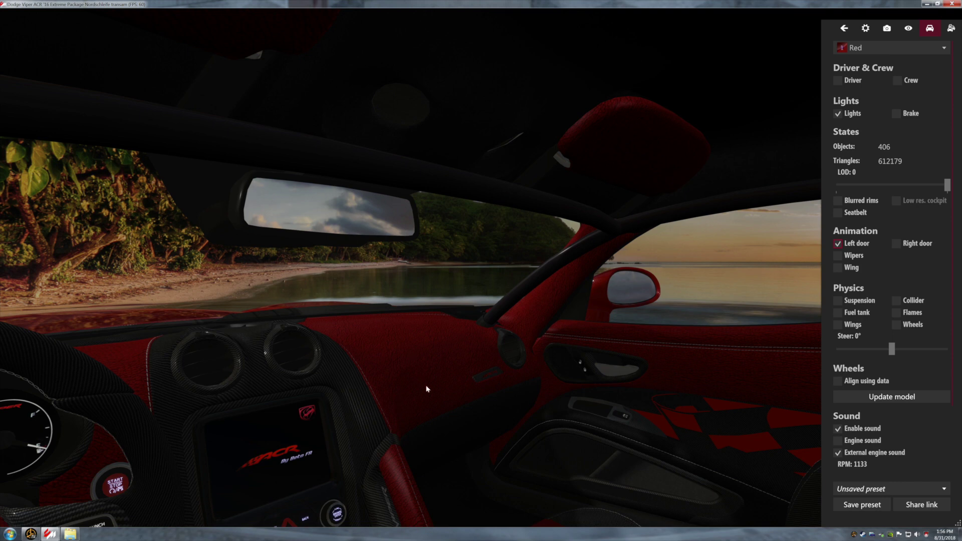
{"action": "left_click_drag", "start_coordinate": [433, 403], "coordinate": [254, 379]}
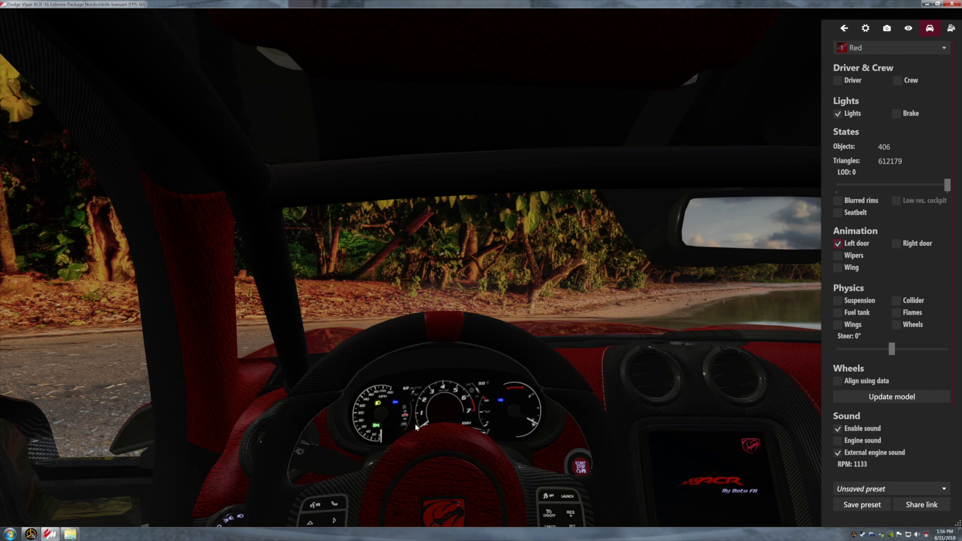
{"action": "scroll", "coordinate": [415, 422], "scroll_direction": "up", "scroll_amount": 3}
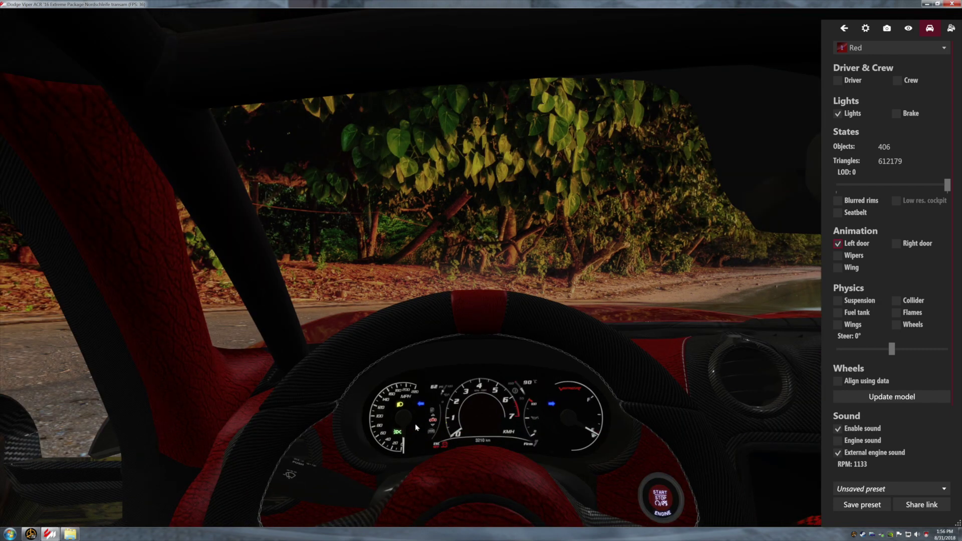
{"action": "left_click_drag", "start_coordinate": [576, 480], "coordinate": [701, 510]}
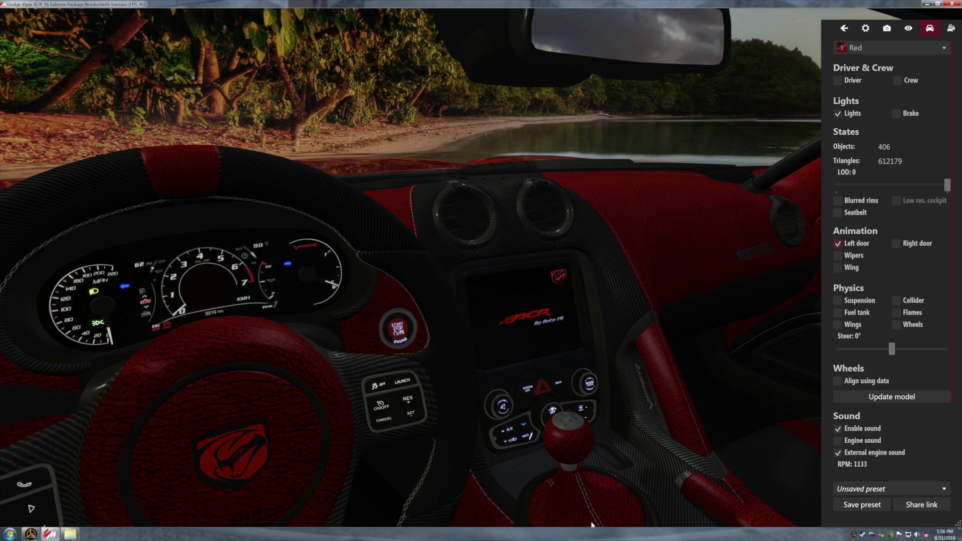
{"action": "left_click_drag", "start_coordinate": [585, 452], "coordinate": [457, 378]}
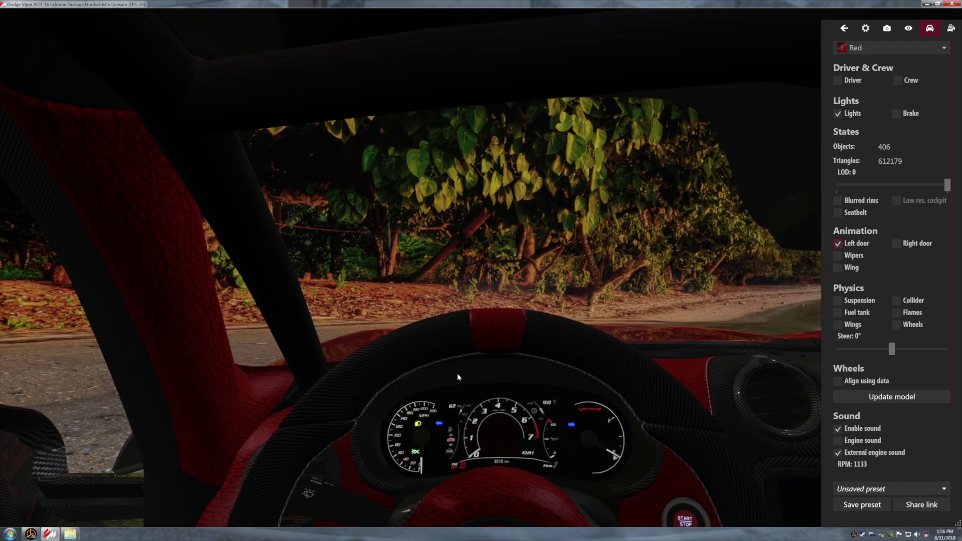
Switch to the exterior camera and inspect the red Viper from the rear around to the front with its left door open
{"action": "key", "text": "F1"}
{"action": "key", "text": "F1"}
{"action": "key", "text": "F1"}
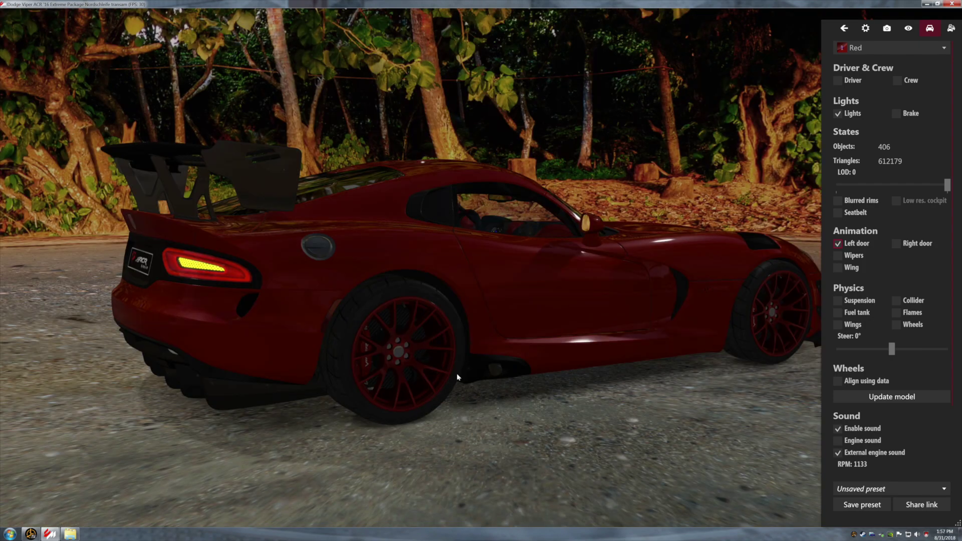
{"action": "left_click_drag", "start_coordinate": [428, 329], "coordinate": [509, 363]}
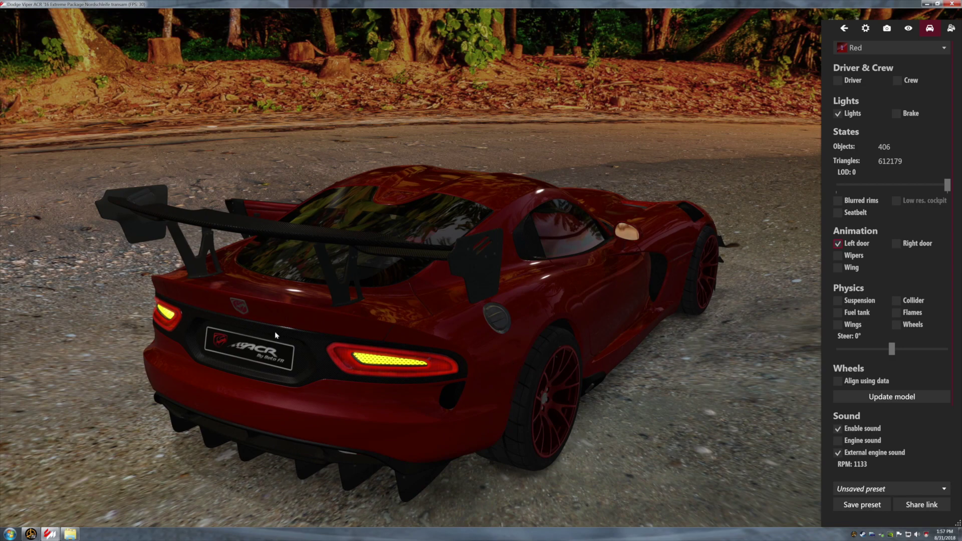
{"action": "left_click_drag", "start_coordinate": [258, 326], "coordinate": [499, 329]}
{"action": "left_click_drag", "start_coordinate": [348, 327], "coordinate": [461, 329]}
{"action": "left_click_drag", "start_coordinate": [460, 382], "coordinate": [410, 378]}
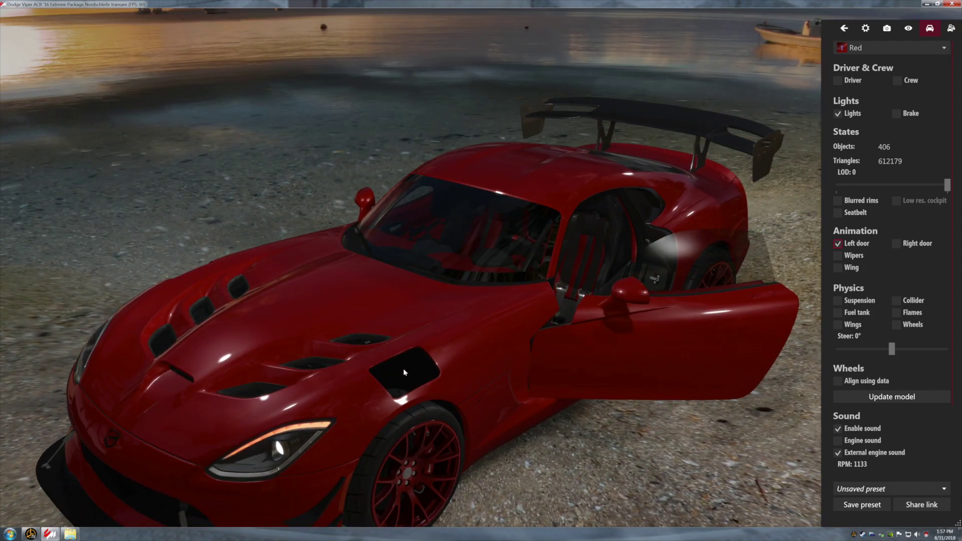
Close the car's left door, switch to the CHP skin, and inspect the exterior from the front around to the rear
{"action": "left_click", "coordinate": [837, 244]}
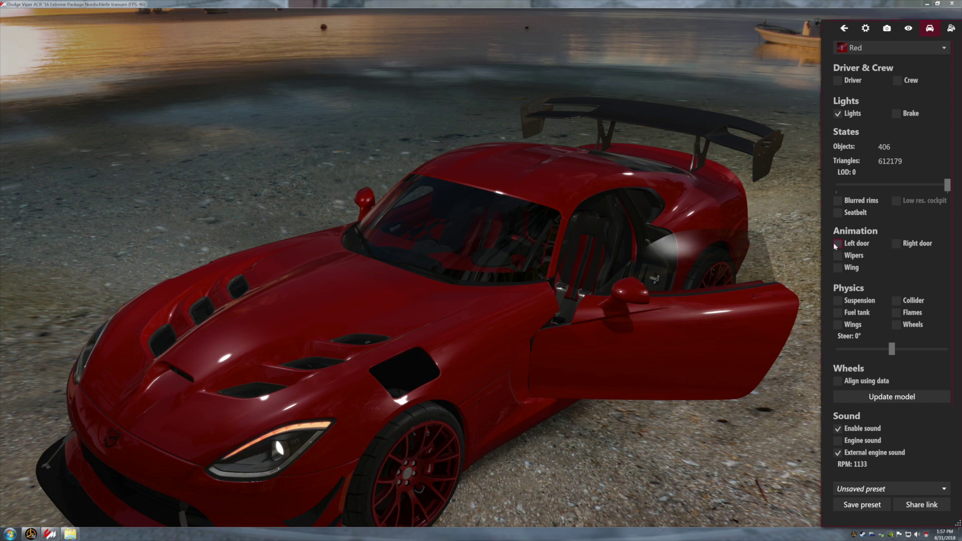
{"action": "left_click", "coordinate": [944, 50]}
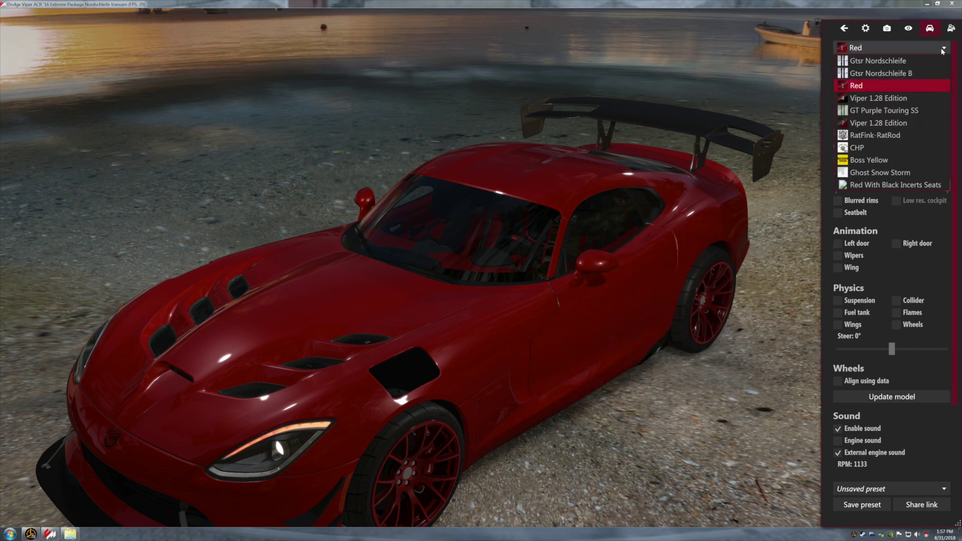
{"action": "left_click", "coordinate": [924, 148]}
{"action": "mouse_move", "coordinate": [625, 317]}
{"action": "left_mouse_down"}
{"action": "mouse_move", "coordinate": [594, 314]}
{"action": "mouse_move", "coordinate": [645, 301]}
{"action": "mouse_move", "coordinate": [621, 305]}
{"action": "left_mouse_up"}
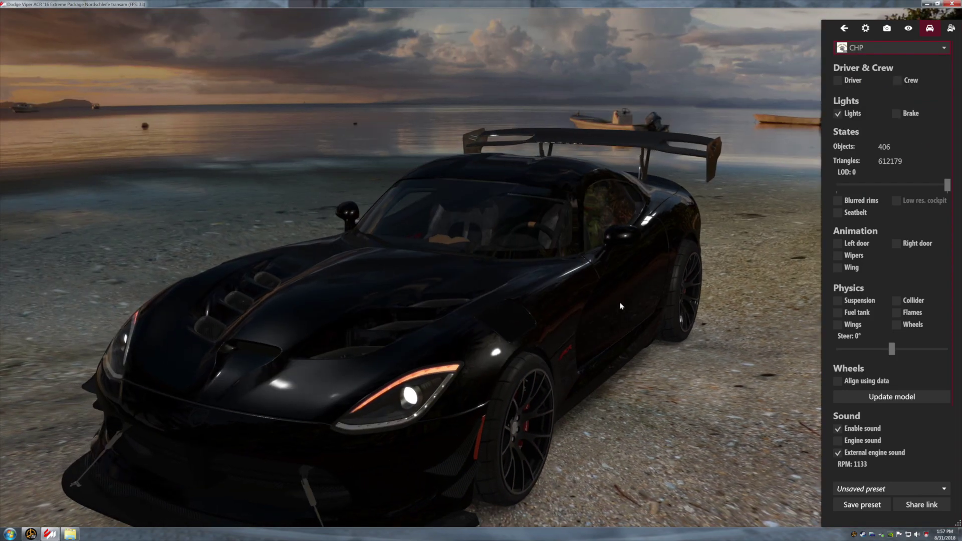
{"action": "left_click_drag", "start_coordinate": [473, 327], "coordinate": [531, 329]}
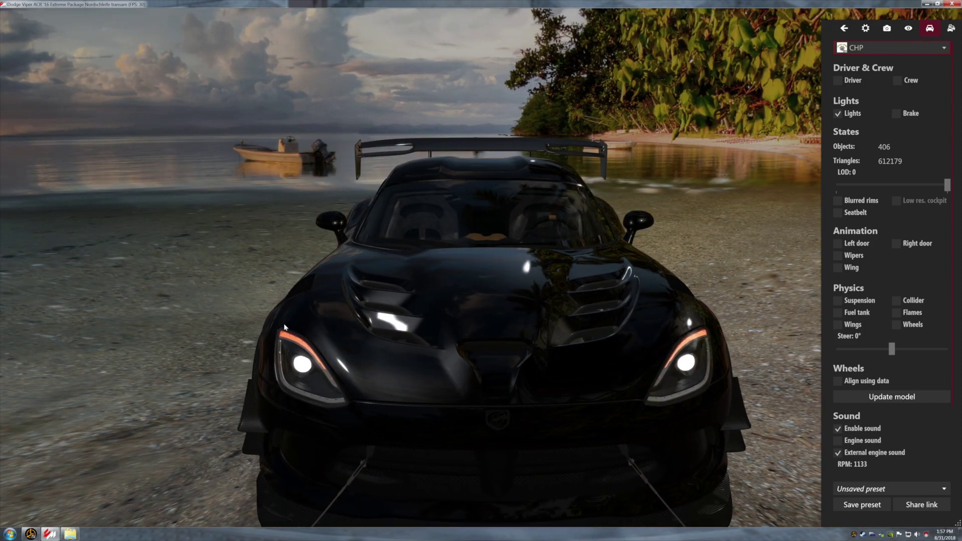
{"action": "left_click_drag", "start_coordinate": [408, 361], "coordinate": [276, 315]}
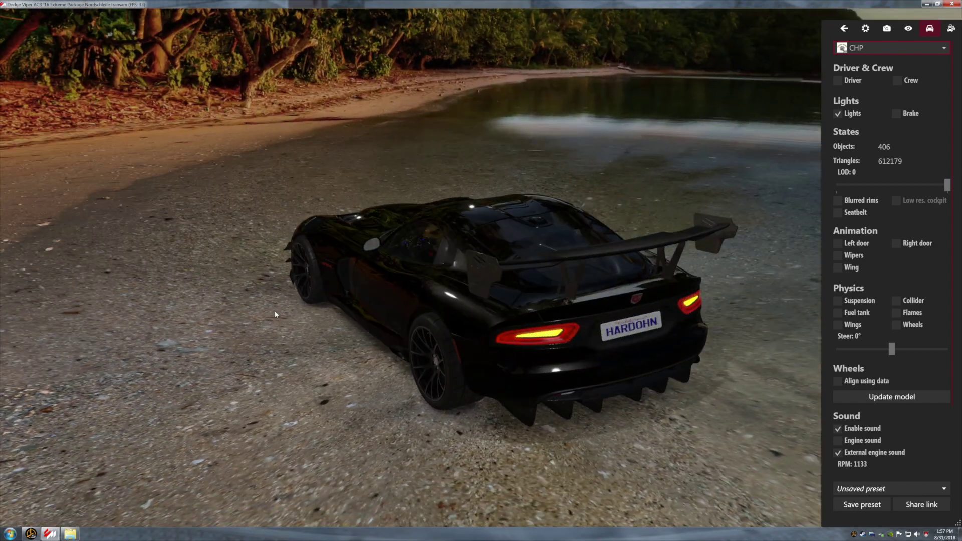
Toggle the brake lights on and off, and turn off the car's lights
{"action": "left_click", "coordinate": [896, 114]}
{"action": "left_click", "coordinate": [897, 115]}
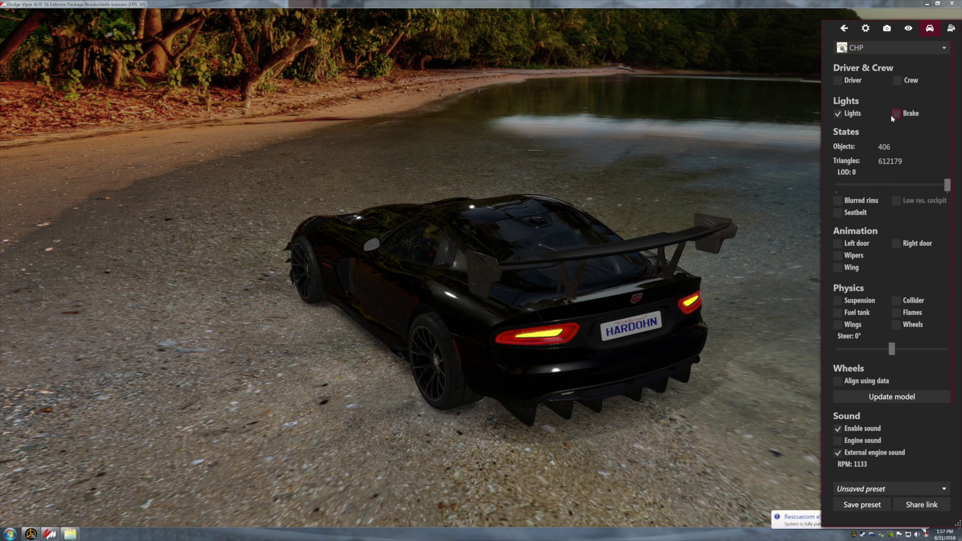
{"action": "left_click", "coordinate": [838, 114]}
{"action": "left_click_drag", "start_coordinate": [641, 288], "coordinate": [790, 281]}
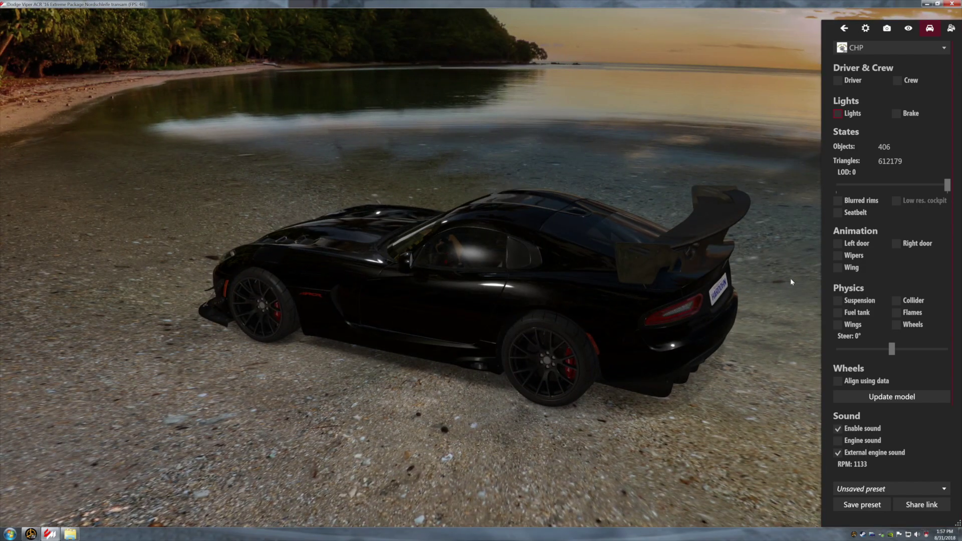
Open the left door and examine the dashboard, center console, seats and door panel insert
{"action": "left_click", "coordinate": [838, 244]}
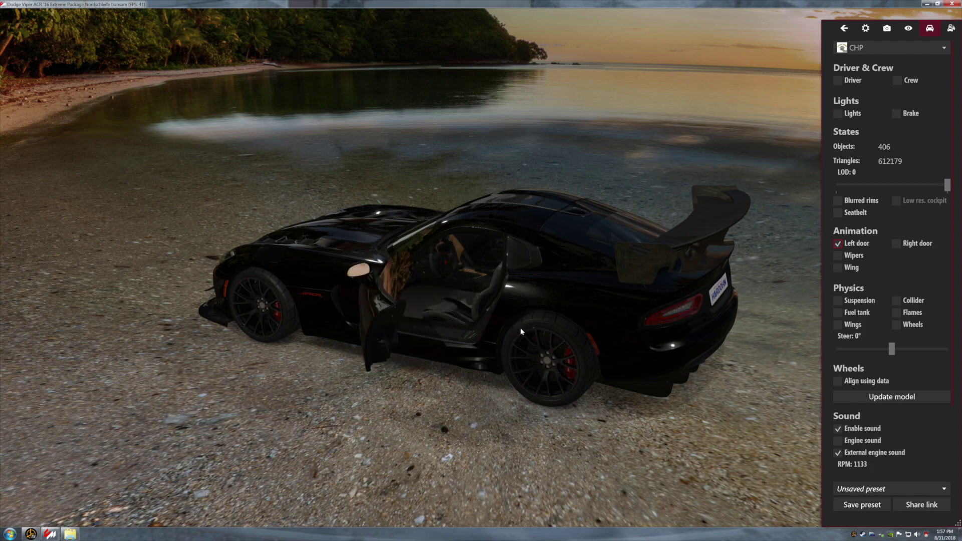
{"action": "scroll", "coordinate": [504, 327], "scroll_direction": "up", "scroll_amount": 5}
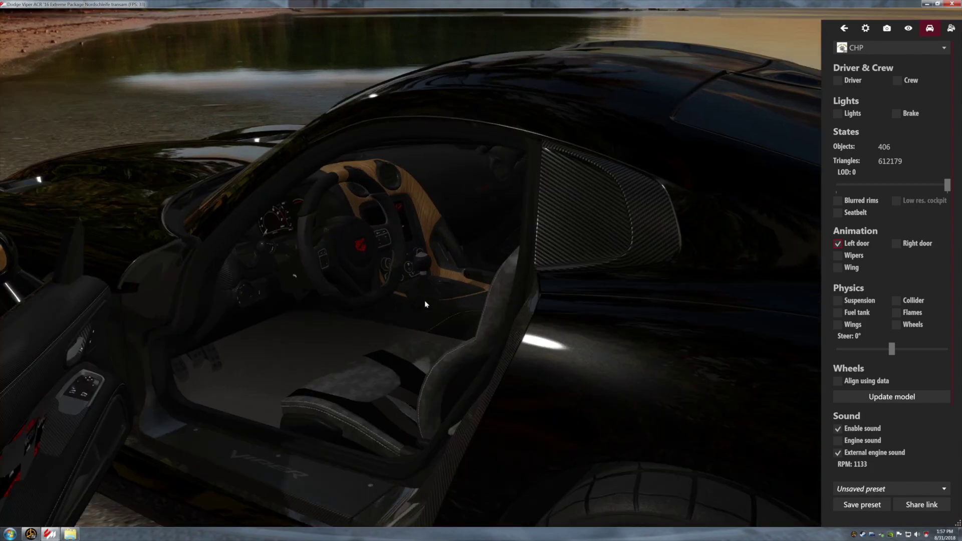
{"action": "scroll", "coordinate": [414, 333], "scroll_direction": "up", "scroll_amount": 3}
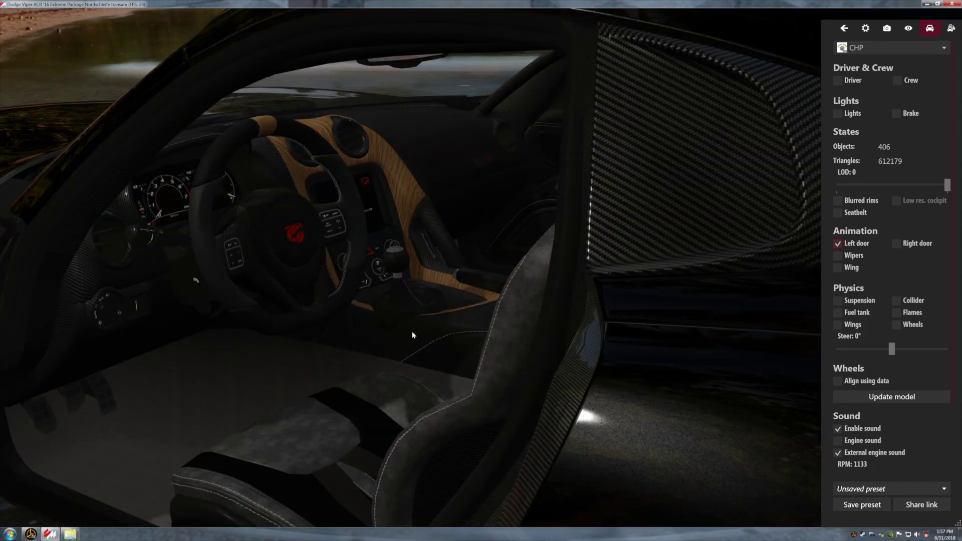
{"action": "left_click_drag", "start_coordinate": [413, 335], "coordinate": [466, 339]}
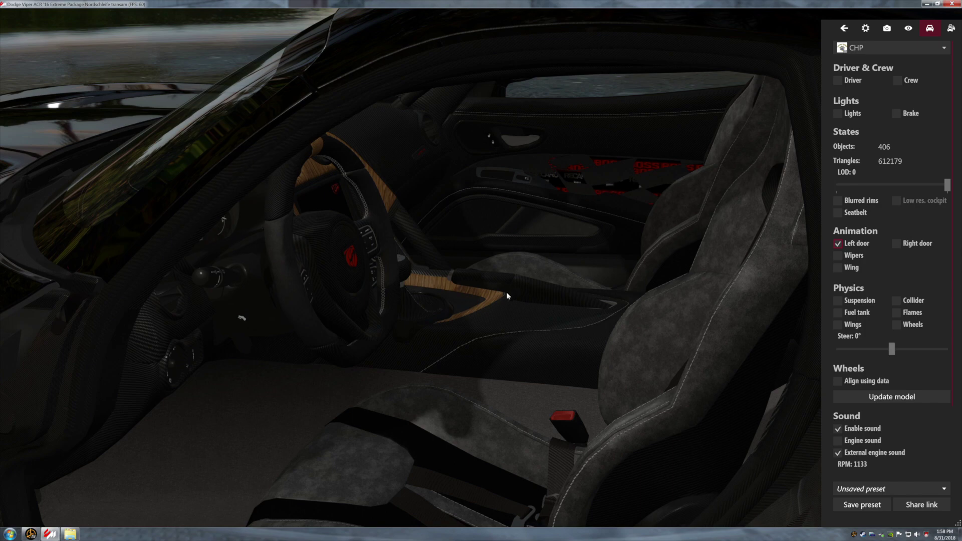
{"action": "left_click_drag", "start_coordinate": [365, 217], "coordinate": [316, 208]}
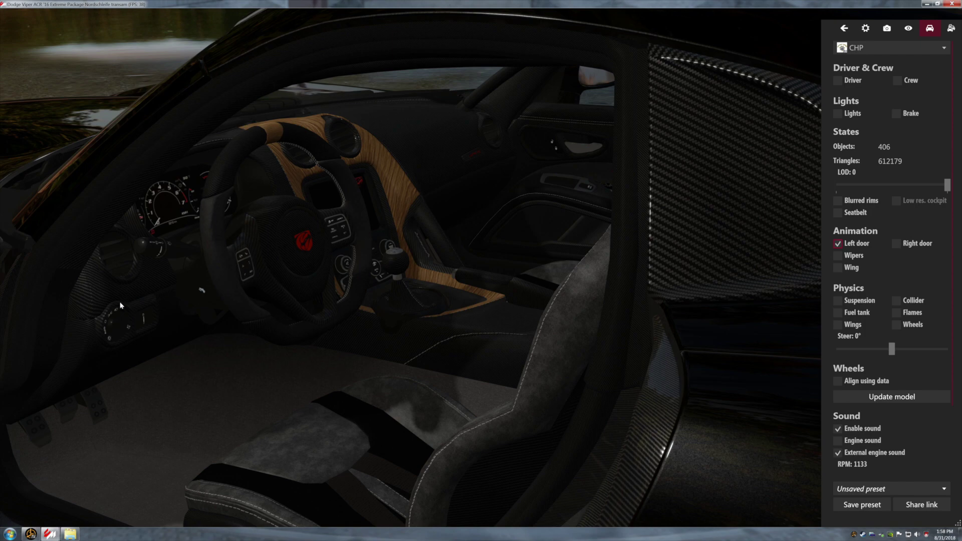
{"action": "scroll", "coordinate": [289, 393], "scroll_direction": "down", "scroll_amount": 5}
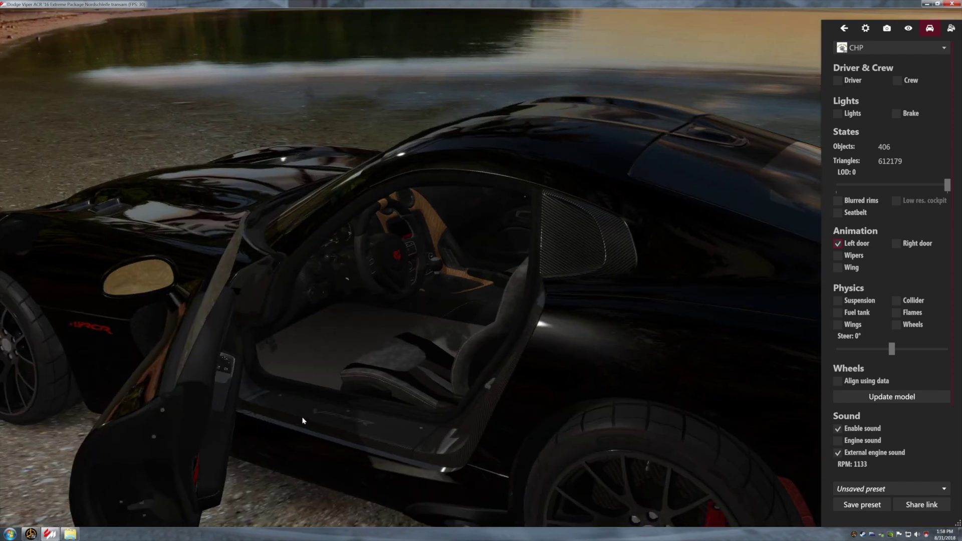
{"action": "left_click_drag", "start_coordinate": [260, 413], "coordinate": [62, 387]}
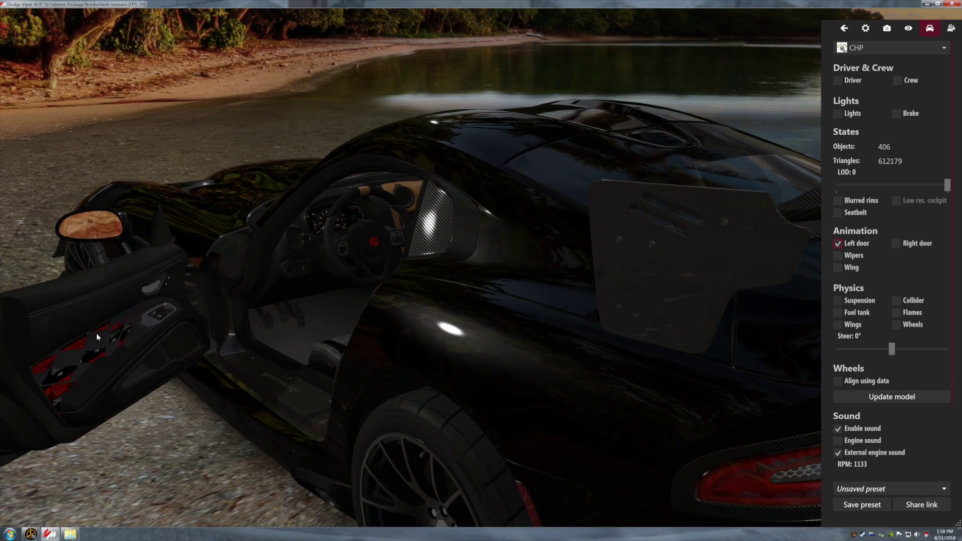
{"action": "left_click_drag", "start_coordinate": [37, 376], "coordinate": [56, 376]}
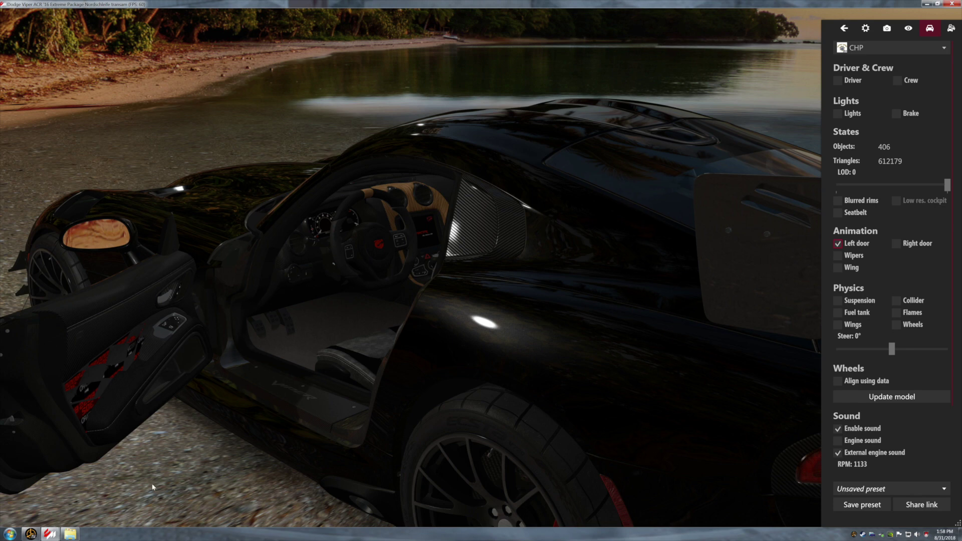
Switch to the file explorer window and open the 11_chp_unit_201 skin folder
{"action": "left_click", "coordinate": [70, 534]}
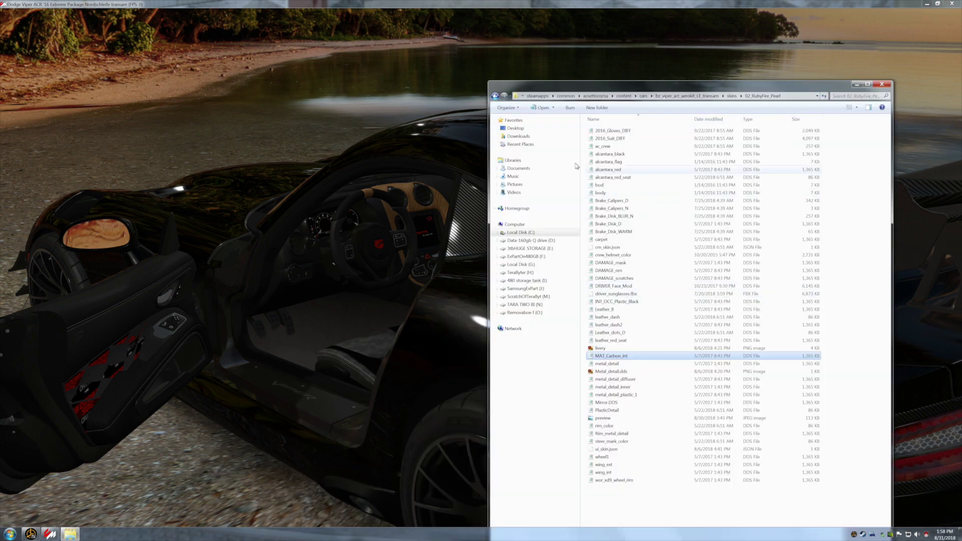
{"action": "key", "text": "BackSpace"}
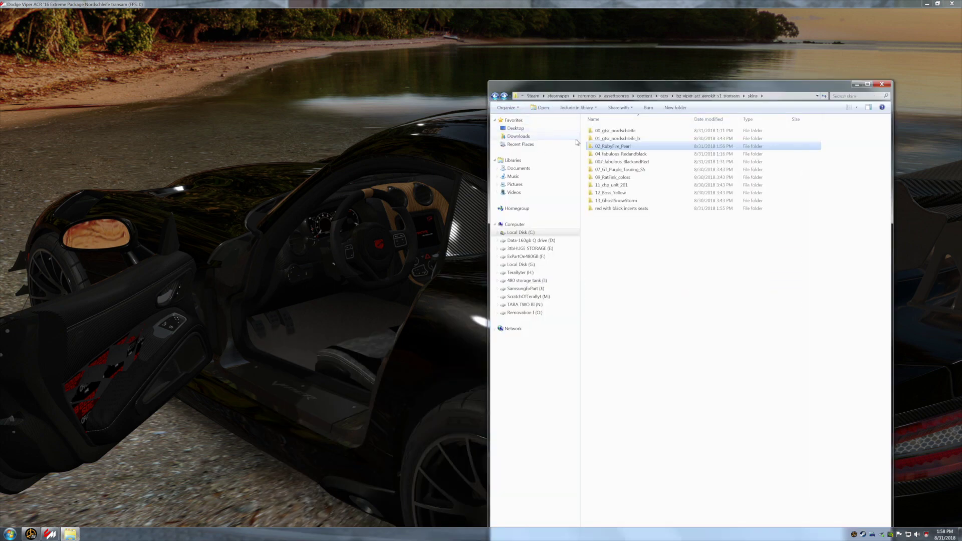
{"action": "left_click", "coordinate": [612, 186]}
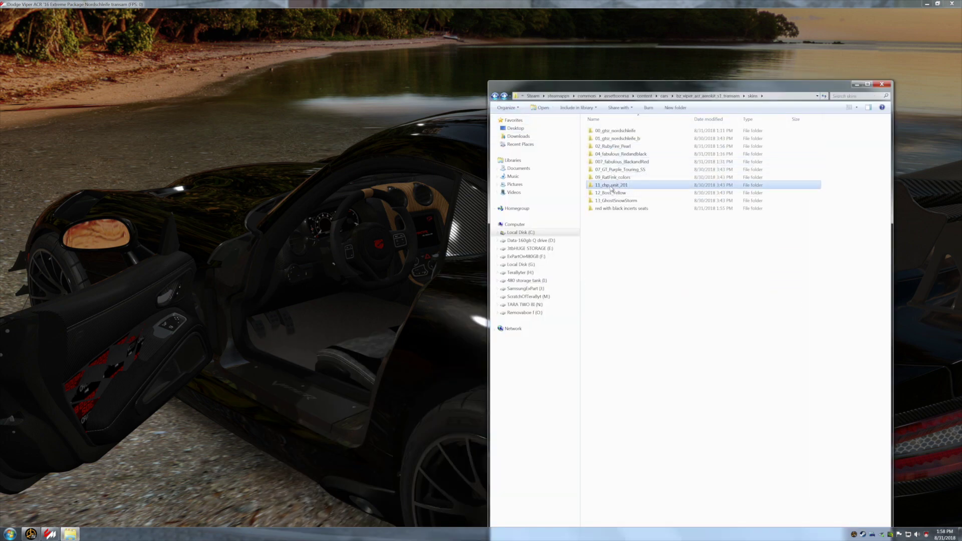
{"action": "double_click", "coordinate": [611, 186]}
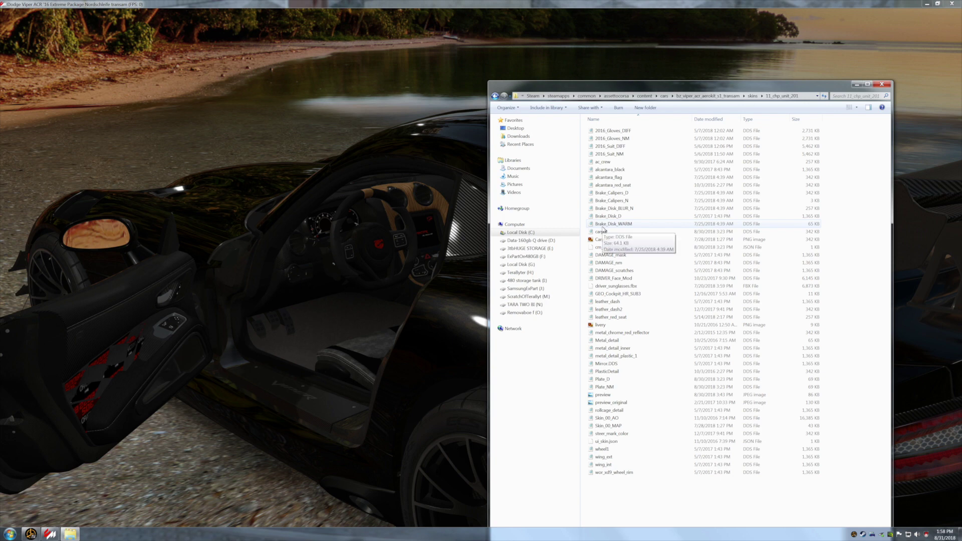
Try to move the alcantara_flag texture from the 11_chp_unit_201 folder into the red with black incerts seats folder
{"action": "left_click", "coordinate": [603, 179]}
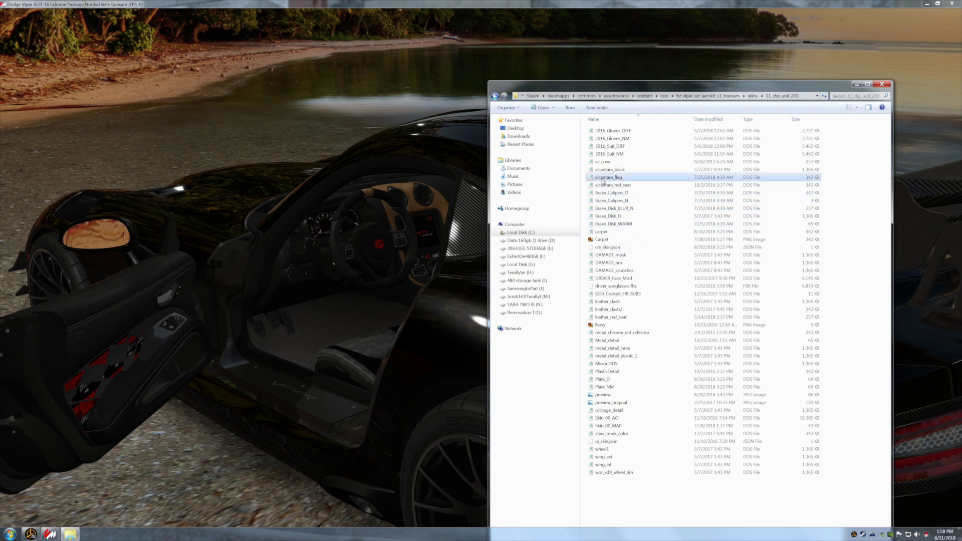
{"action": "right_click", "coordinate": [602, 179]}
{"action": "left_click", "coordinate": [623, 249]}
{"action": "left_click", "coordinate": [495, 95]}
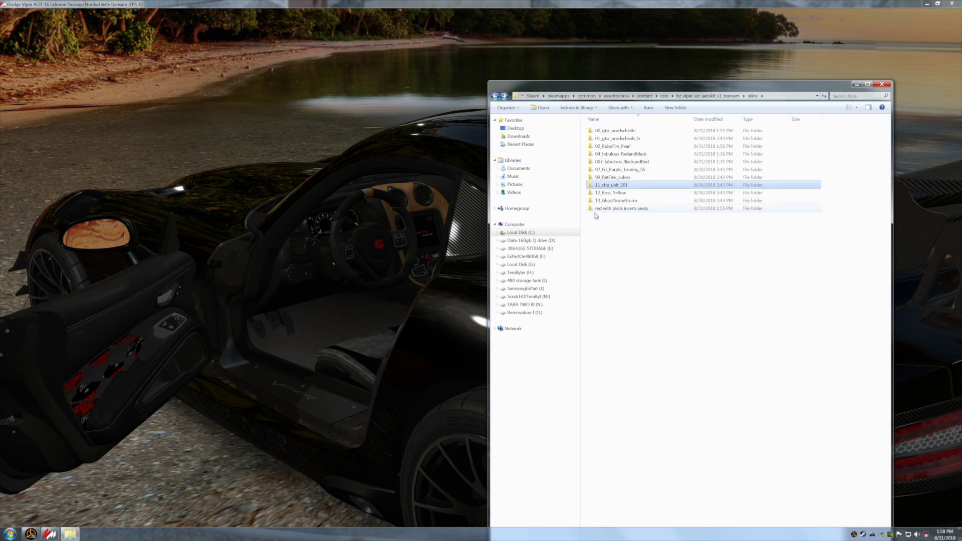
{"action": "double_click", "coordinate": [604, 209]}
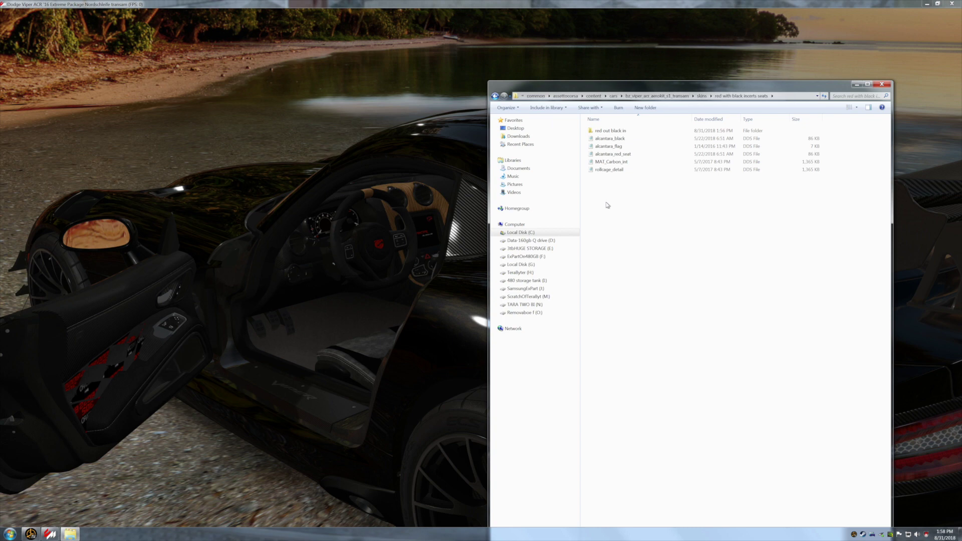
{"action": "right_click", "coordinate": [610, 194]}
{"action": "left_click", "coordinate": [625, 236]}
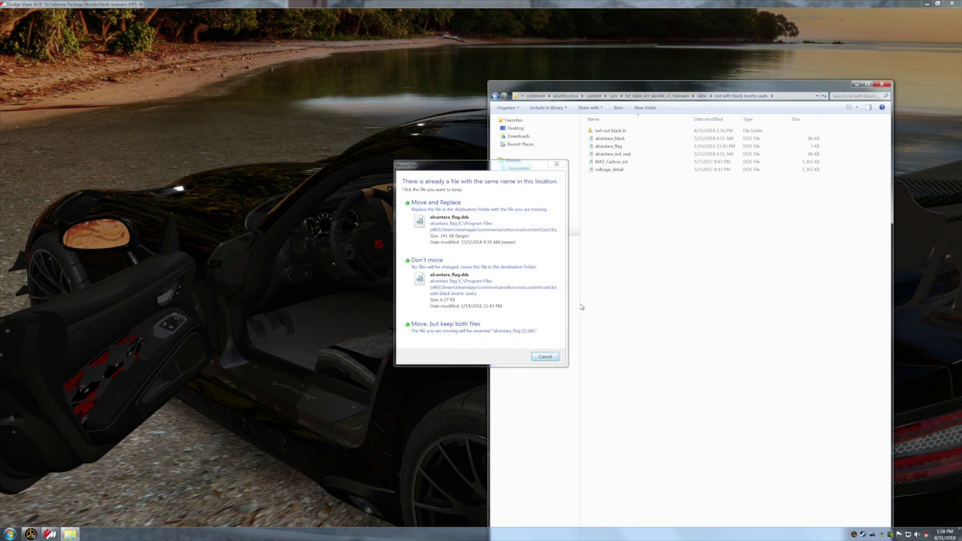
{"action": "left_click", "coordinate": [551, 356]}
Try to paste the cut alcantara_flag texture into the red out black in subfolder
{"action": "double_click", "coordinate": [603, 133]}
{"action": "right_click", "coordinate": [614, 207]}
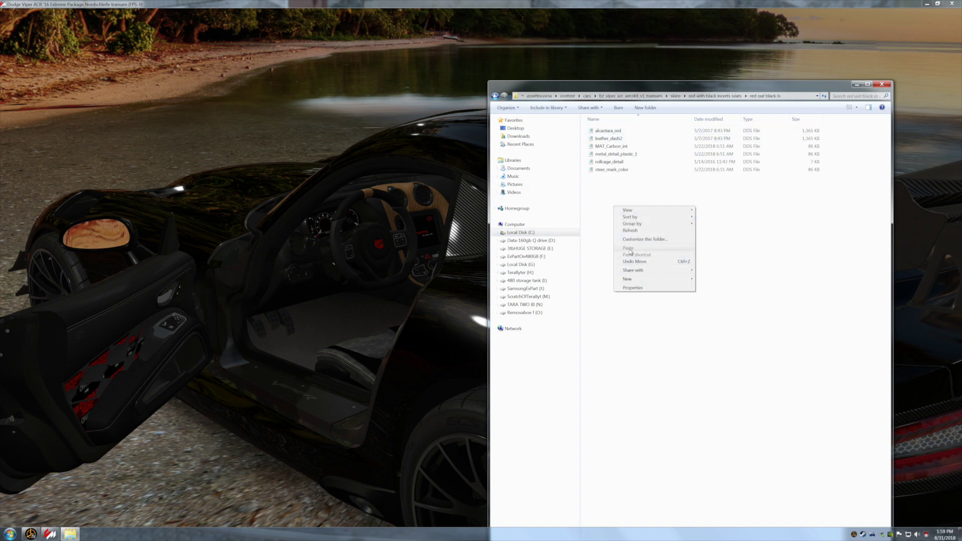
{"action": "left_click", "coordinate": [667, 342]}
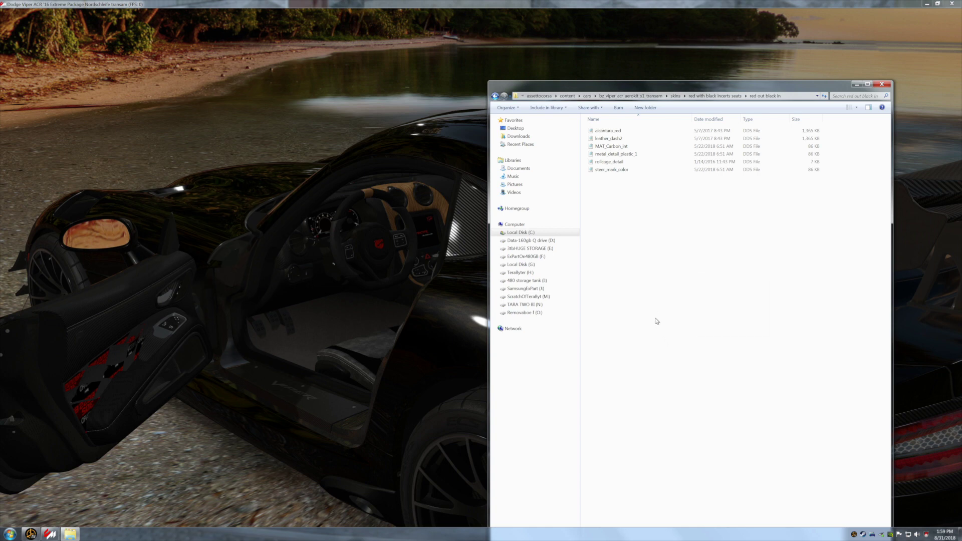
Move the alcantara_flag texture from the 11_chp_unit_201 skin folder into the red out black in subfolder of red with black incerts seats
{"action": "left_click", "coordinate": [495, 96]}
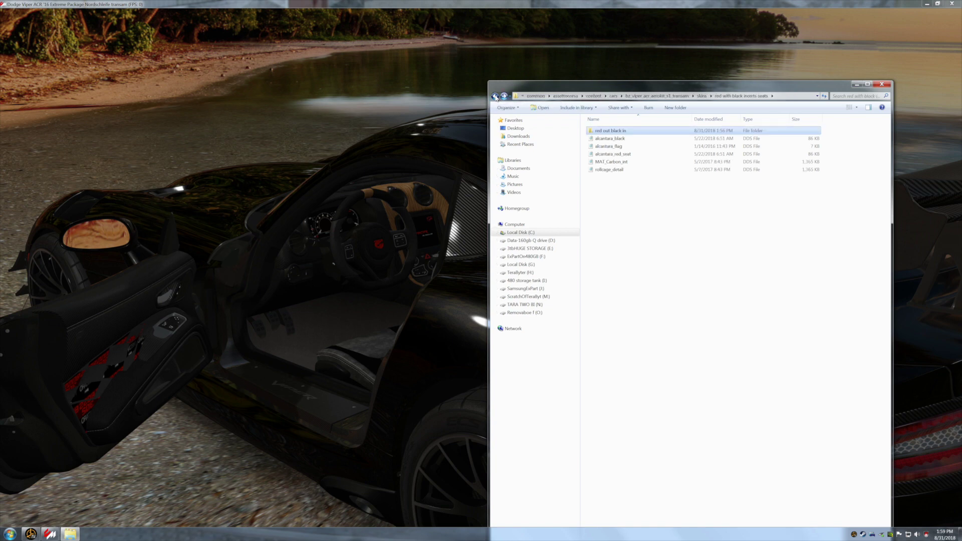
{"action": "left_click", "coordinate": [495, 95]}
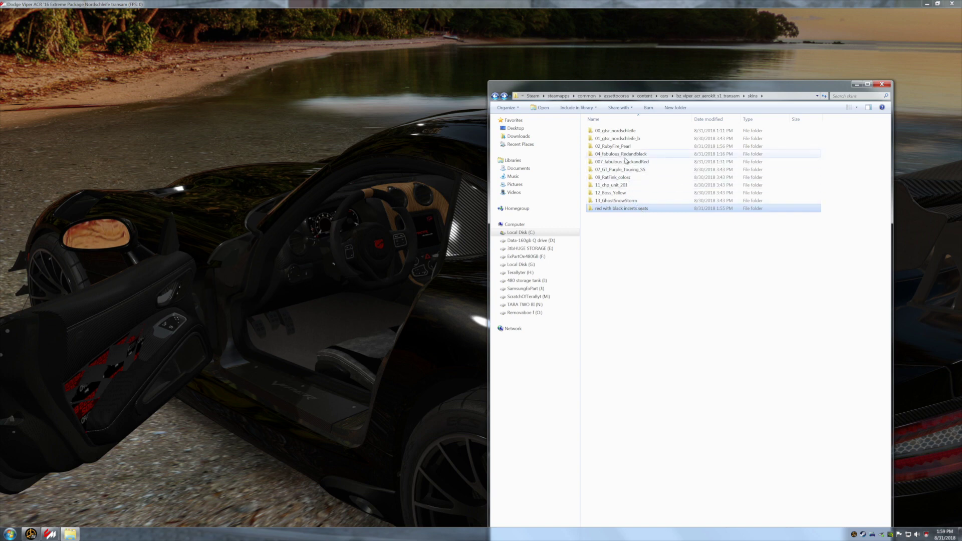
{"action": "double_click", "coordinate": [624, 187]}
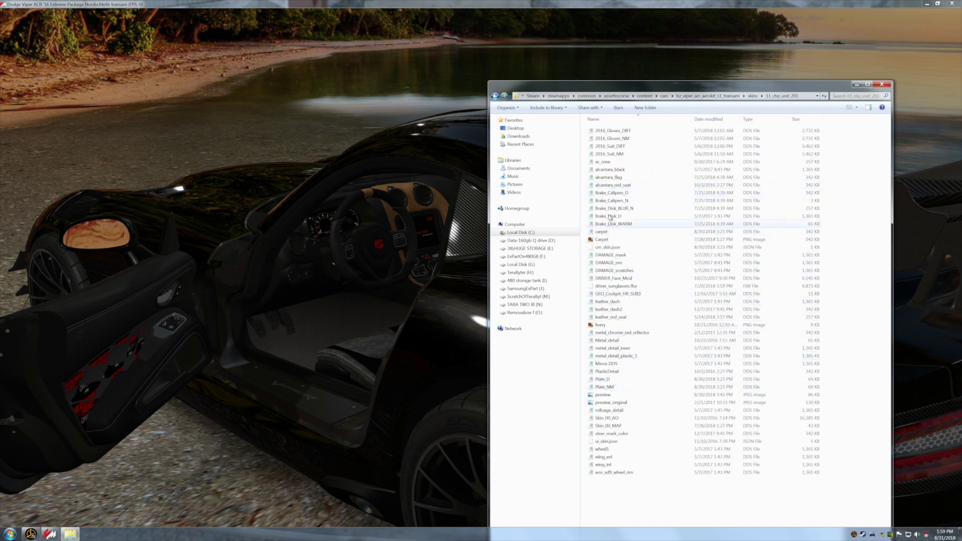
{"action": "left_click", "coordinate": [607, 179]}
{"action": "right_click", "coordinate": [608, 180]}
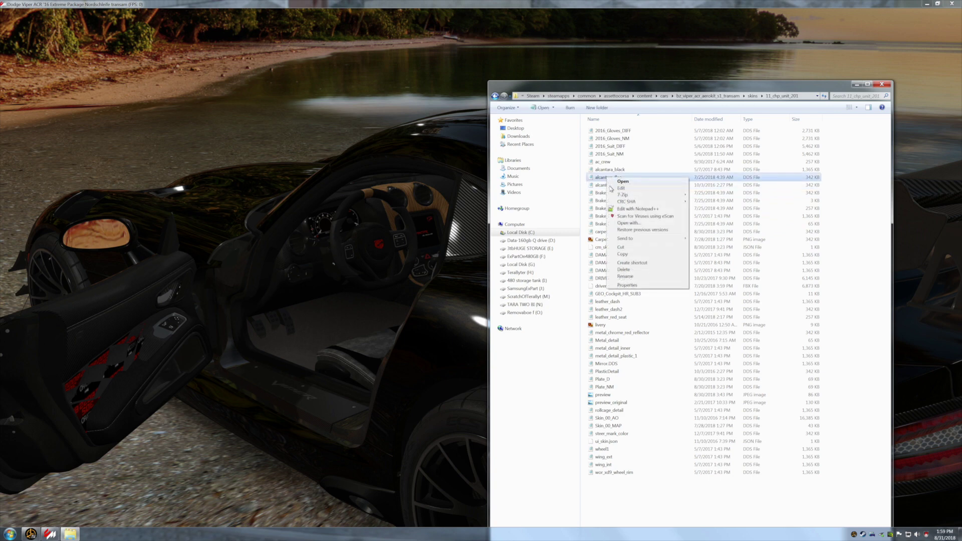
{"action": "left_click", "coordinate": [626, 249]}
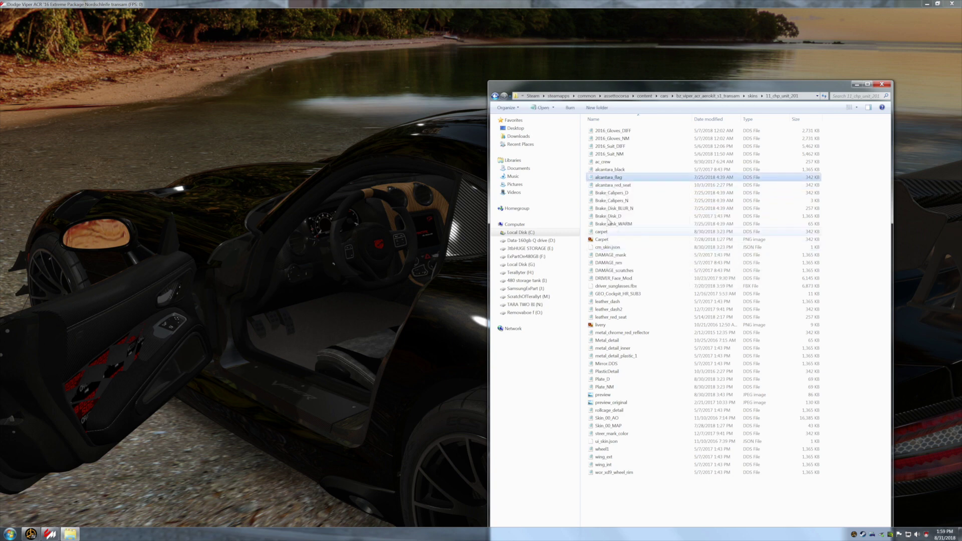
{"action": "left_click", "coordinate": [495, 96]}
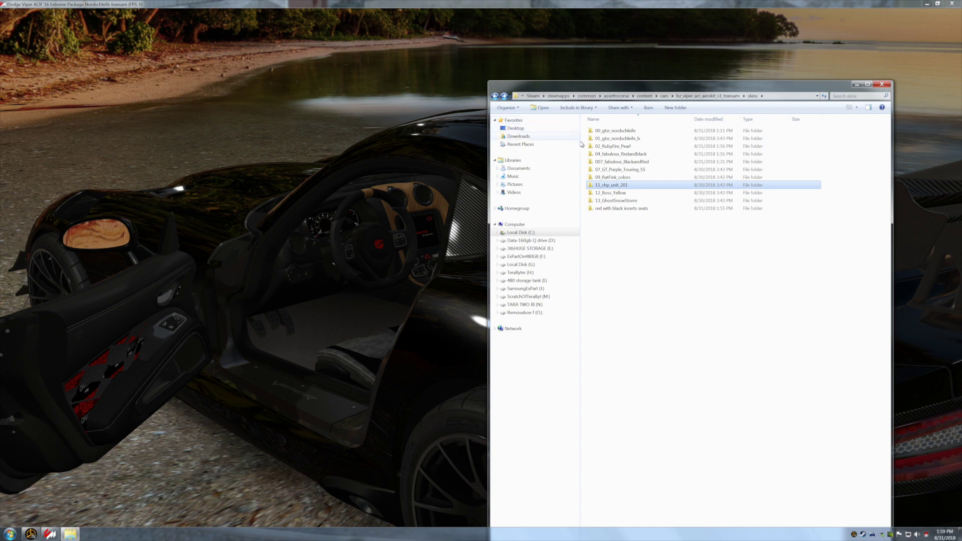
{"action": "double_click", "coordinate": [601, 210]}
{"action": "key", "text": "Return"}
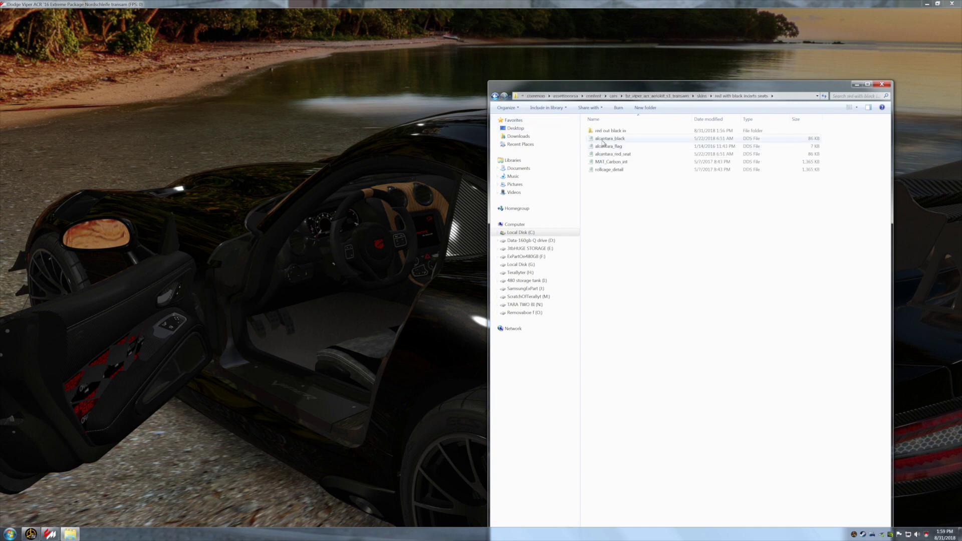
{"action": "right_click", "coordinate": [613, 213]}
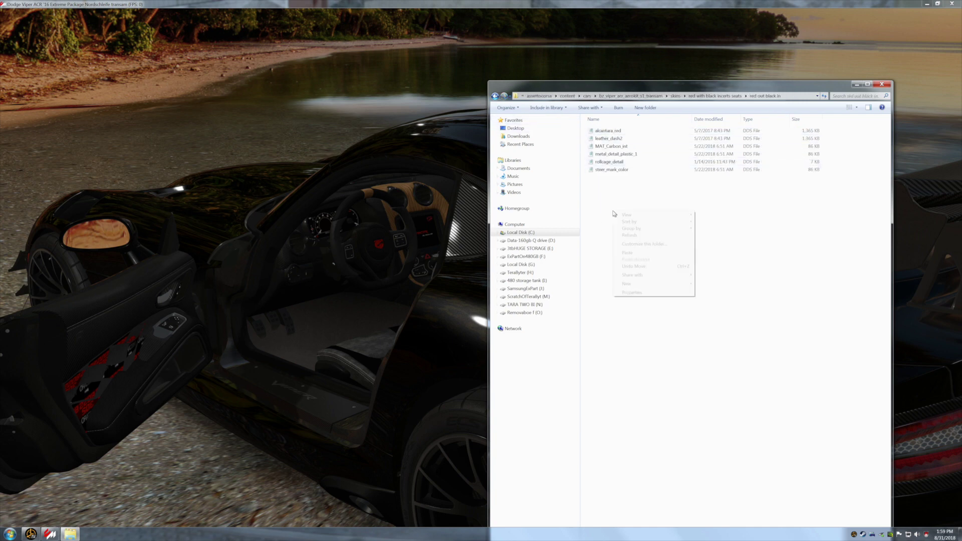
{"action": "left_click", "coordinate": [628, 253]}
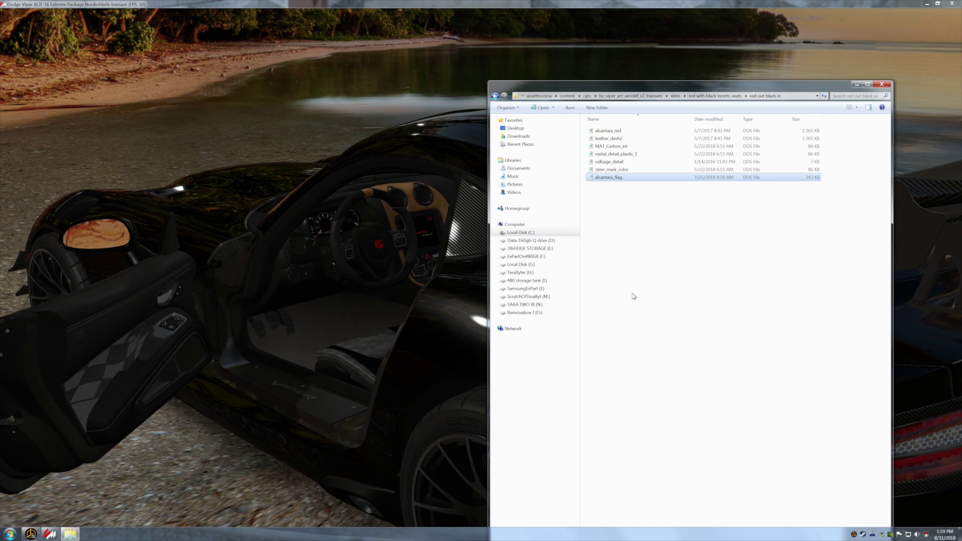
{"action": "left_click", "coordinate": [623, 274]}
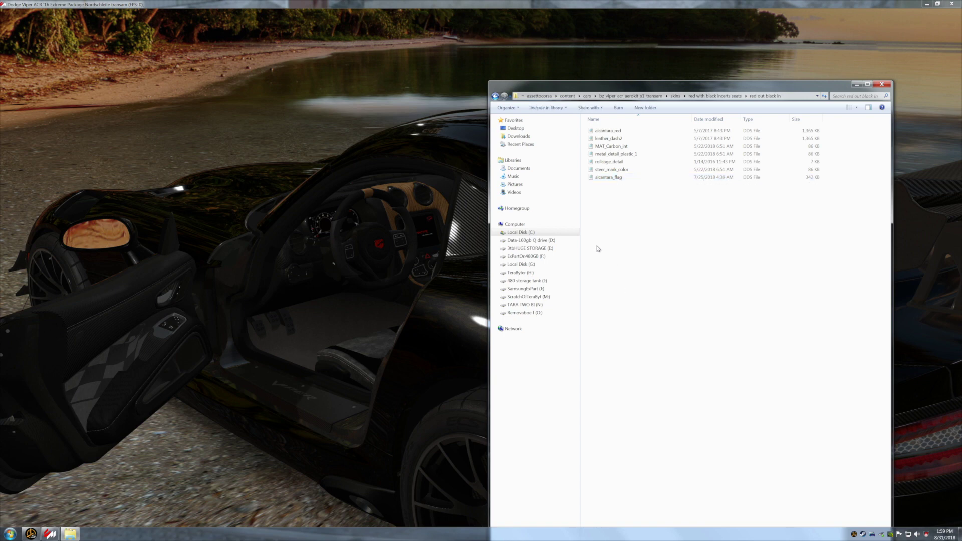
Return to the showroom and inspect the dash_leather_a part's detail texture to identify the file used for the tan dashboard trim
{"action": "left_click", "coordinate": [495, 96]}
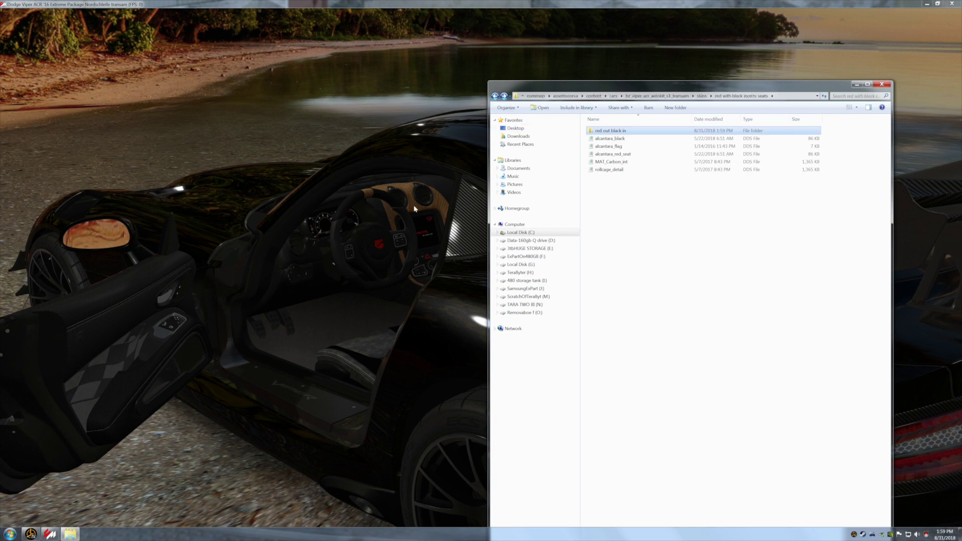
{"action": "left_click", "coordinate": [414, 209]}
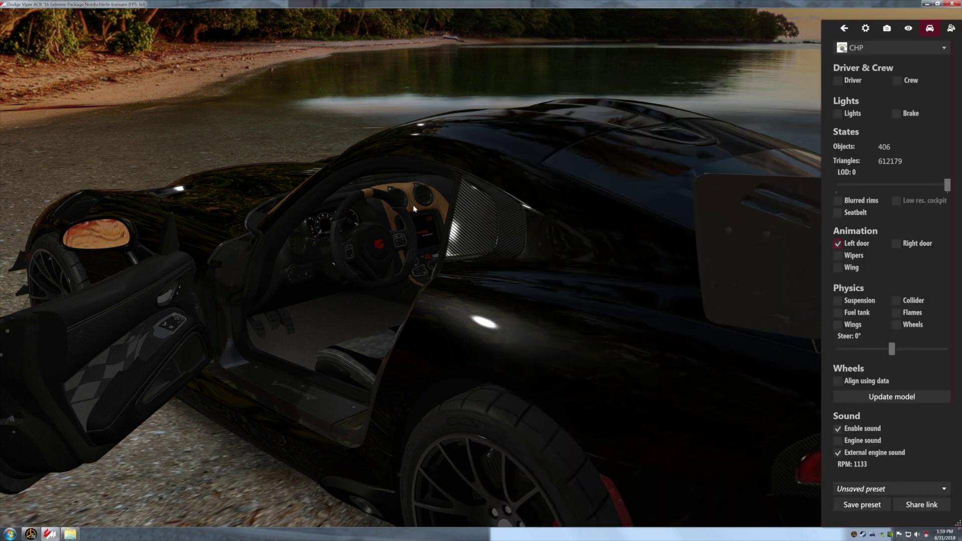
{"action": "left_click", "coordinate": [844, 28]}
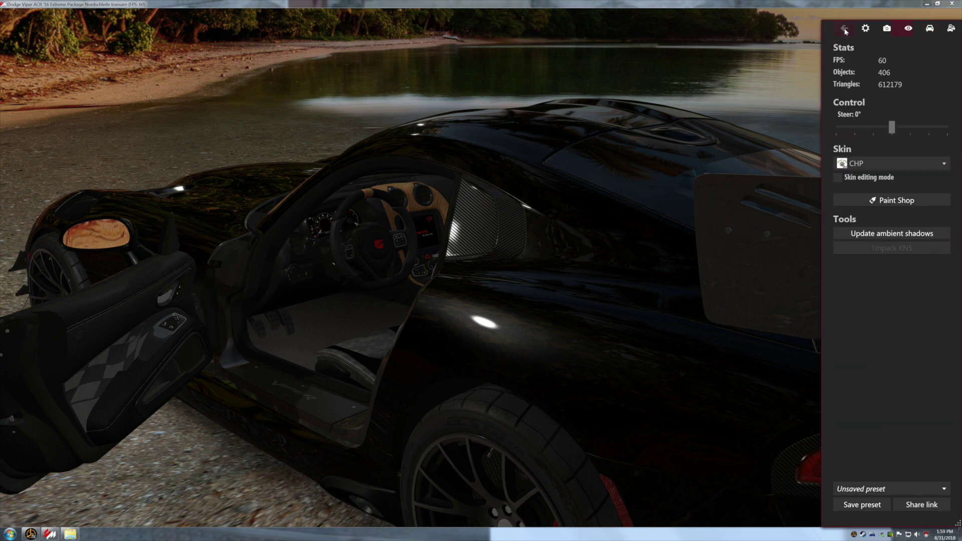
{"action": "left_click", "coordinate": [413, 208]}
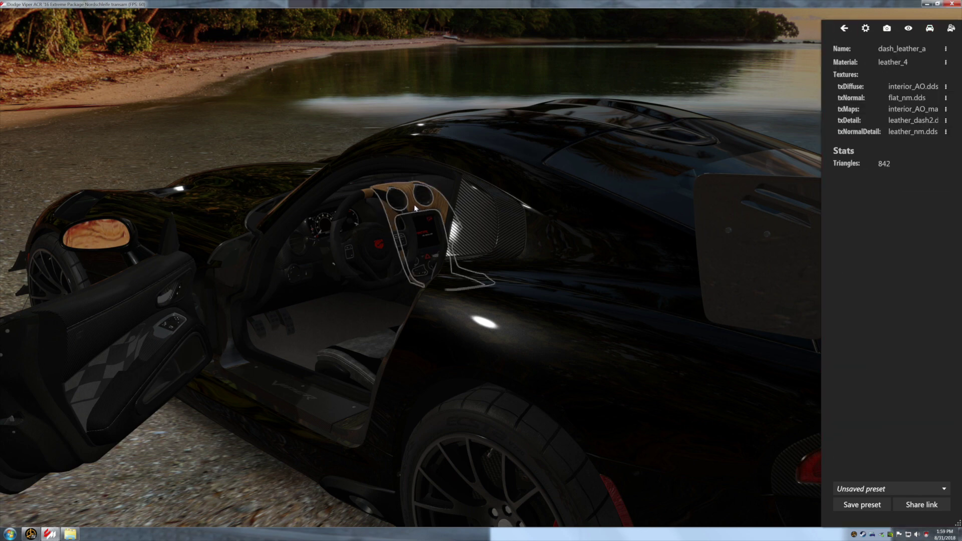
{"action": "left_click", "coordinate": [946, 124]}
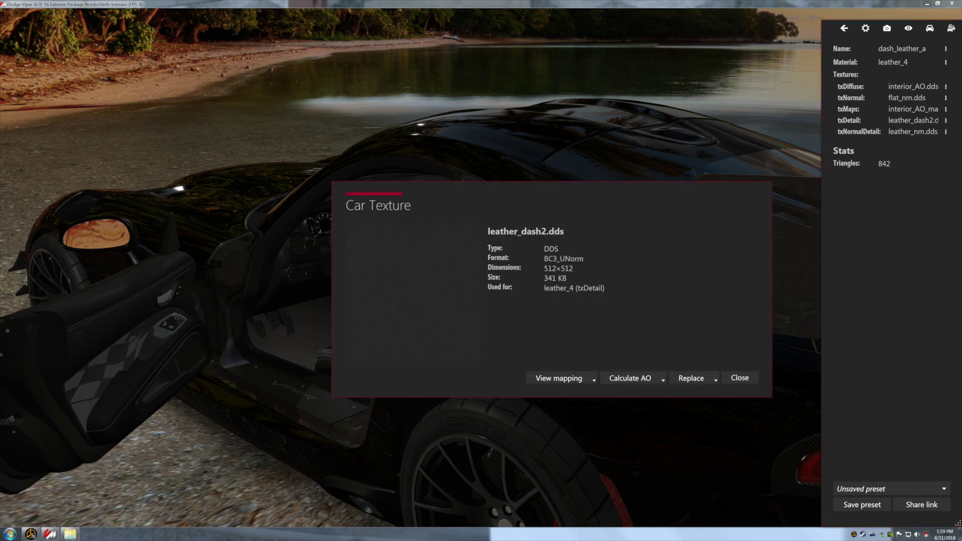
{"action": "left_click", "coordinate": [740, 378]}
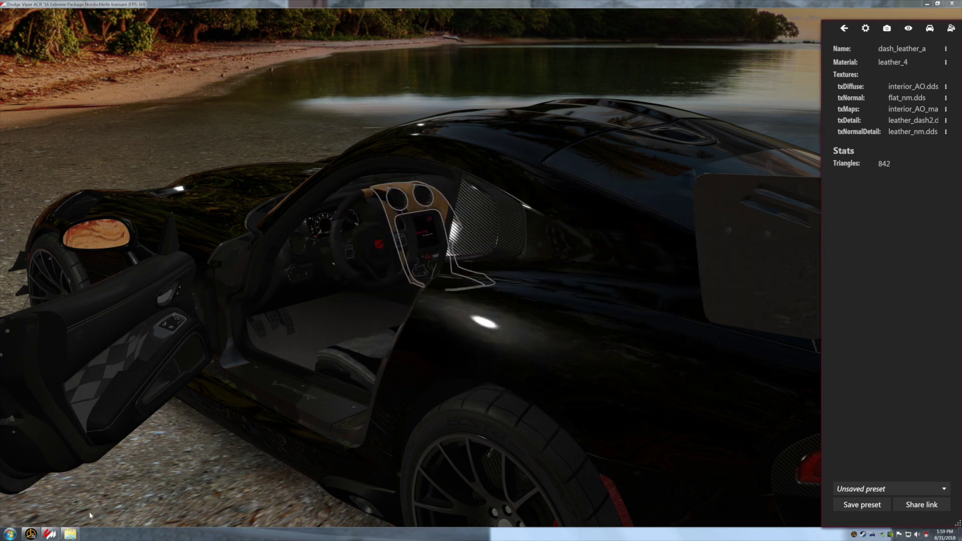
Copy the leather_dash2 texture from the 11_chp_unit_201 skin folder into the red with black incerts seats folder
{"action": "left_click", "coordinate": [70, 533]}
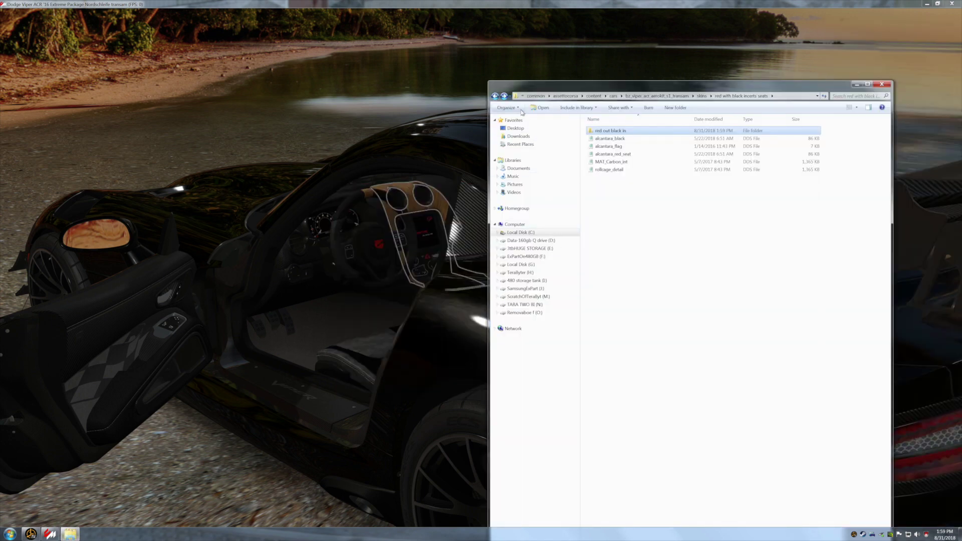
{"action": "left_click", "coordinate": [495, 96]}
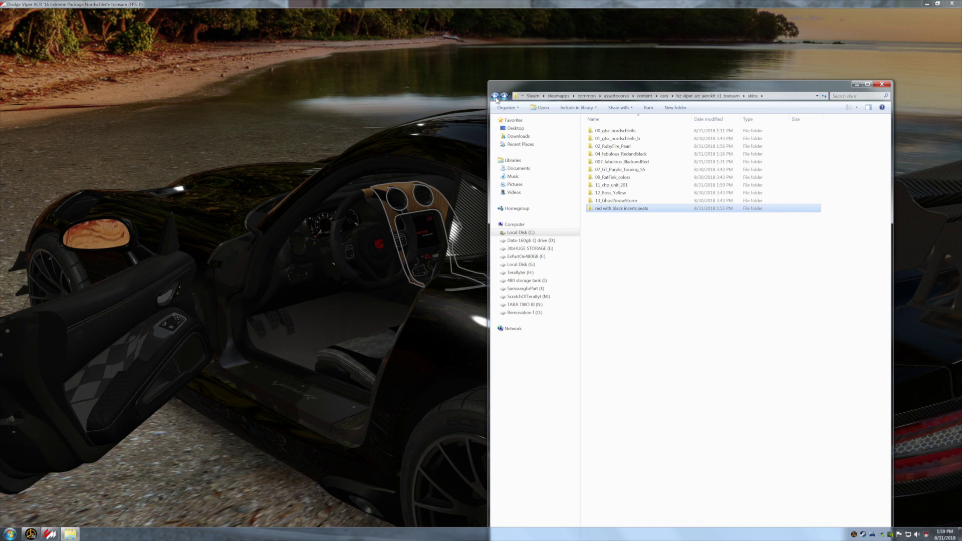
{"action": "double_click", "coordinate": [621, 186]}
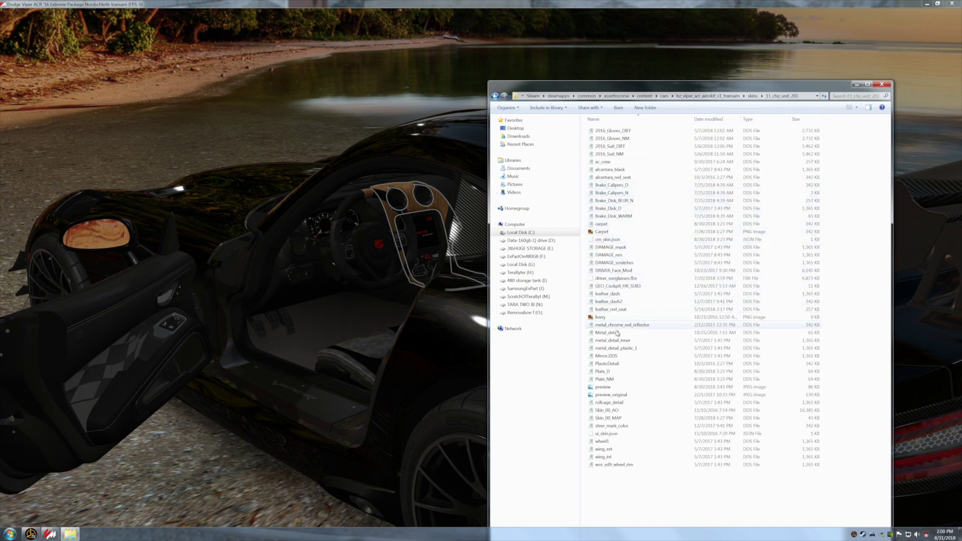
{"action": "right_click", "coordinate": [617, 302]}
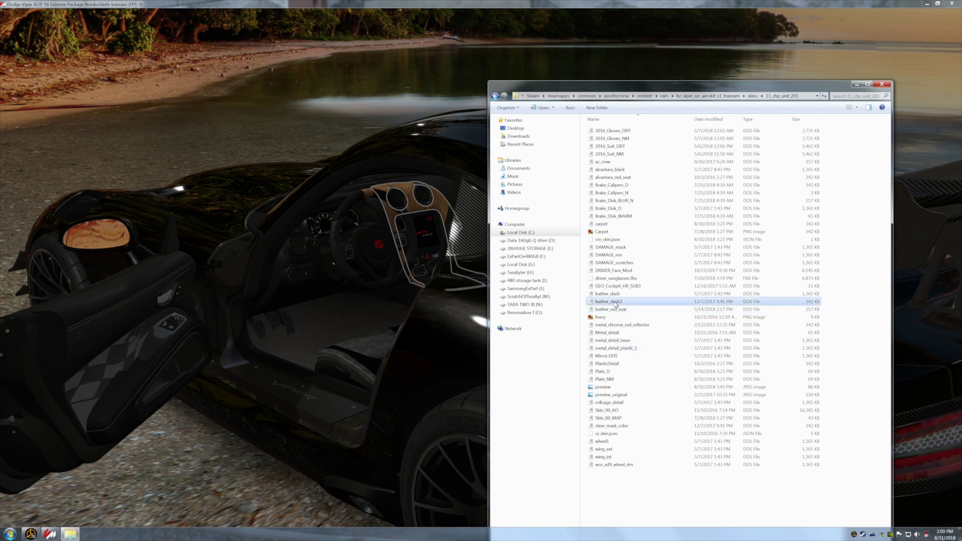
{"action": "left_click", "coordinate": [630, 379]}
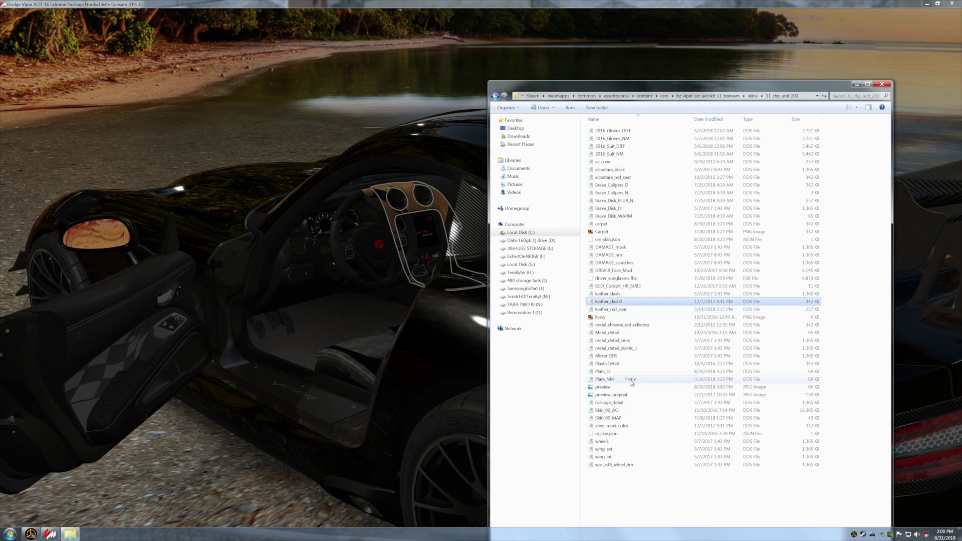
{"action": "left_click", "coordinate": [495, 96]}
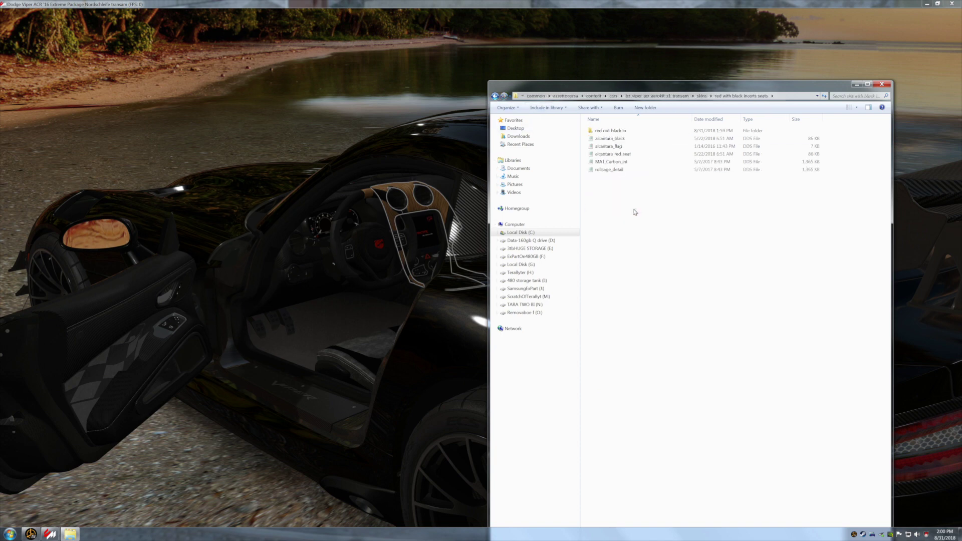
{"action": "right_click", "coordinate": [632, 199]}
{"action": "left_click", "coordinate": [646, 238]}
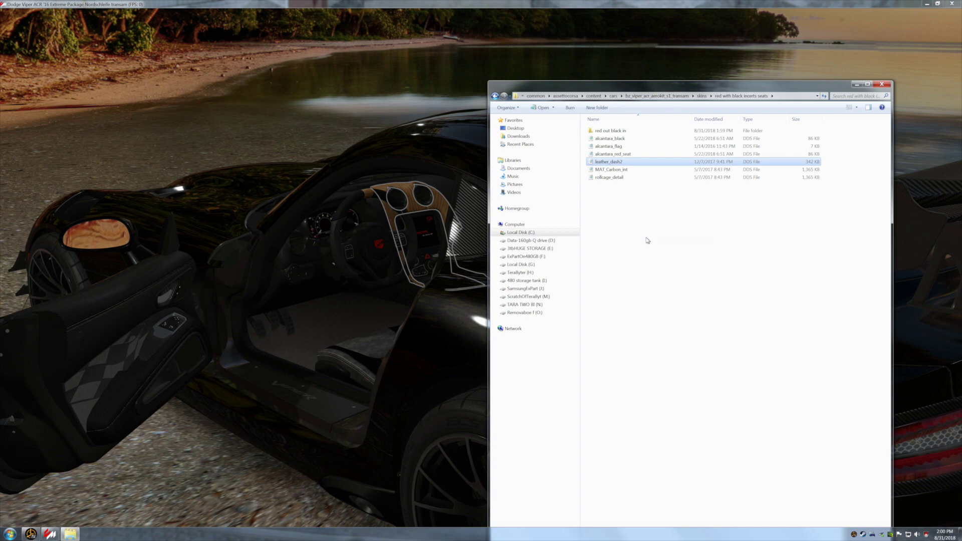
Copy the file name alcantara_flag from the texture in the red out black in subfolder
{"action": "double_click", "coordinate": [613, 131]}
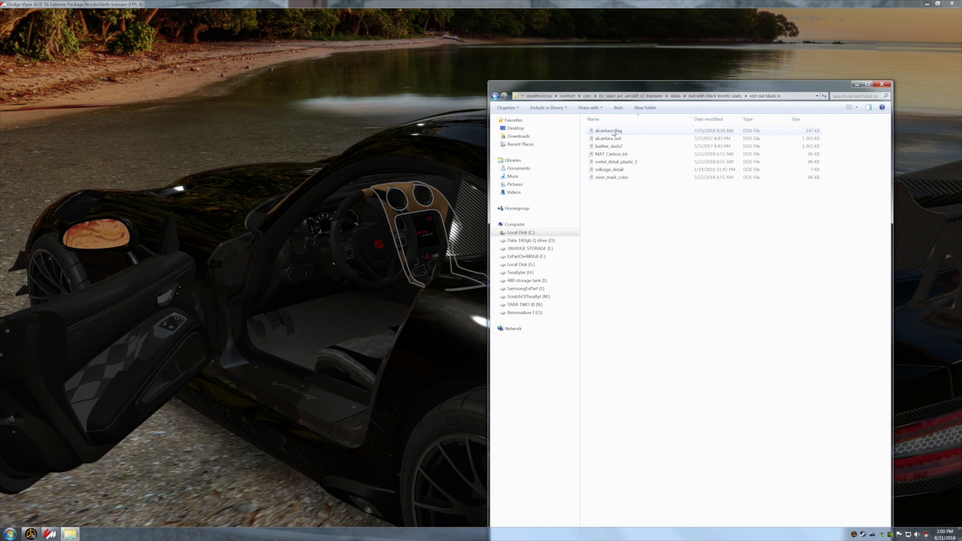
{"action": "left_click", "coordinate": [614, 131]}
{"action": "right_click", "coordinate": [614, 131]}
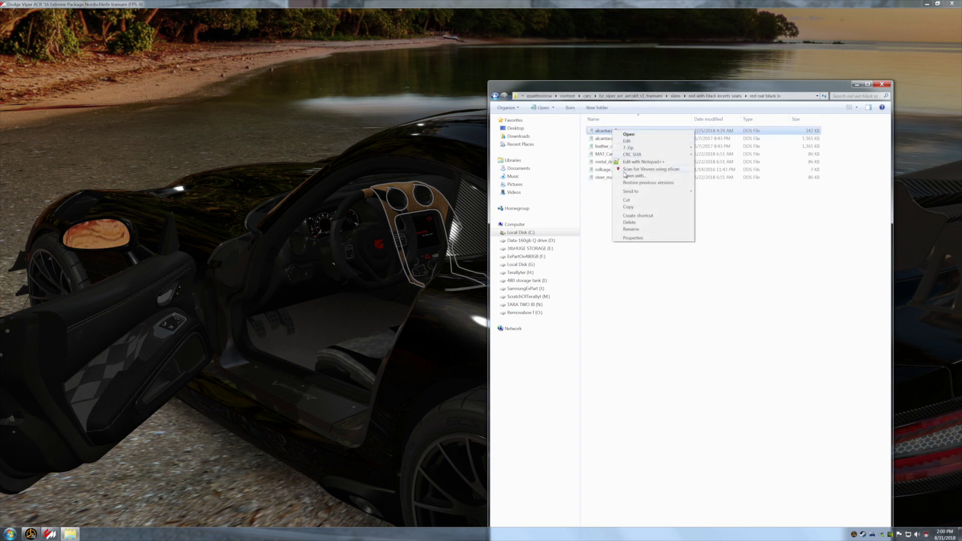
{"action": "left_click", "coordinate": [631, 229]}
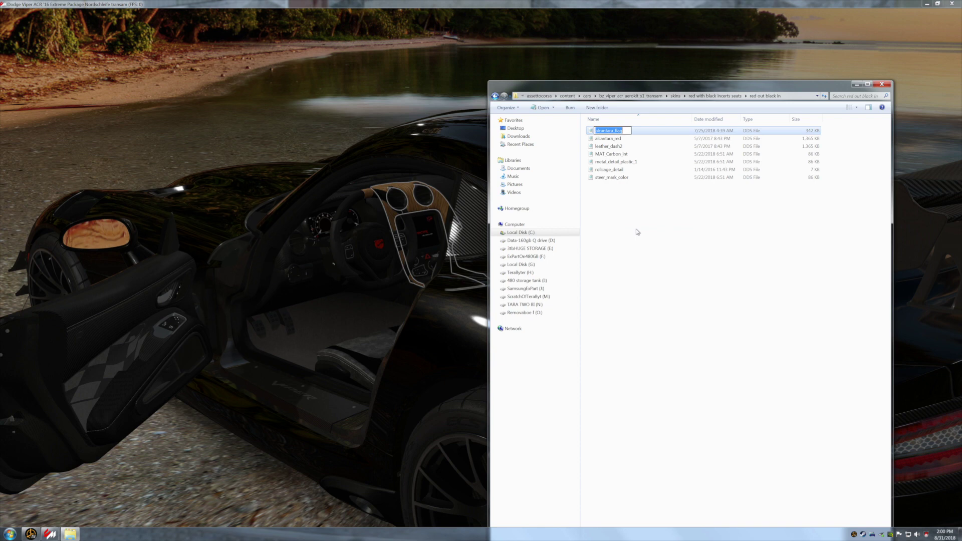
{"action": "left_click", "coordinate": [637, 232]}
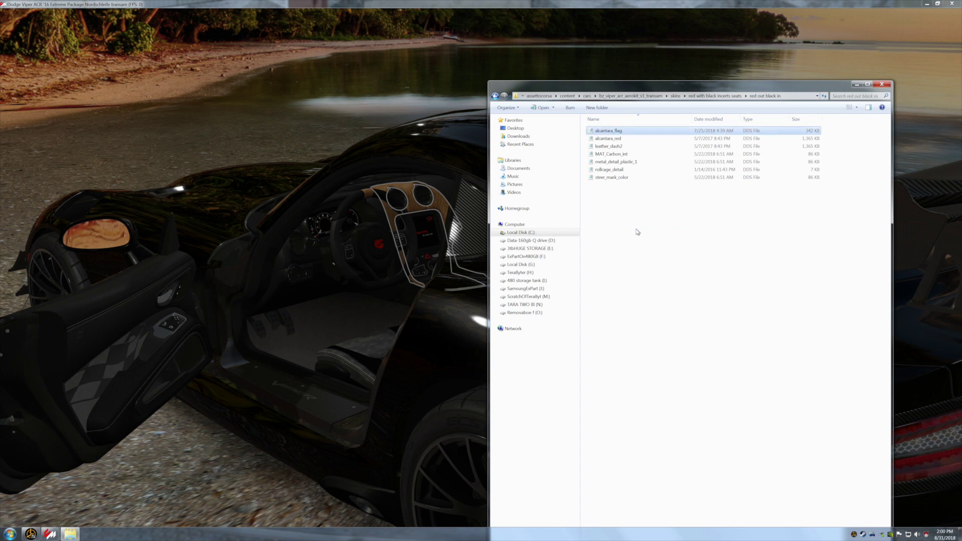
In red with black incerts seats, rename the existing alcantara_flag file out of the way and rename the leather_dash2 copy as alcantara_flag
{"action": "left_click", "coordinate": [495, 97]}
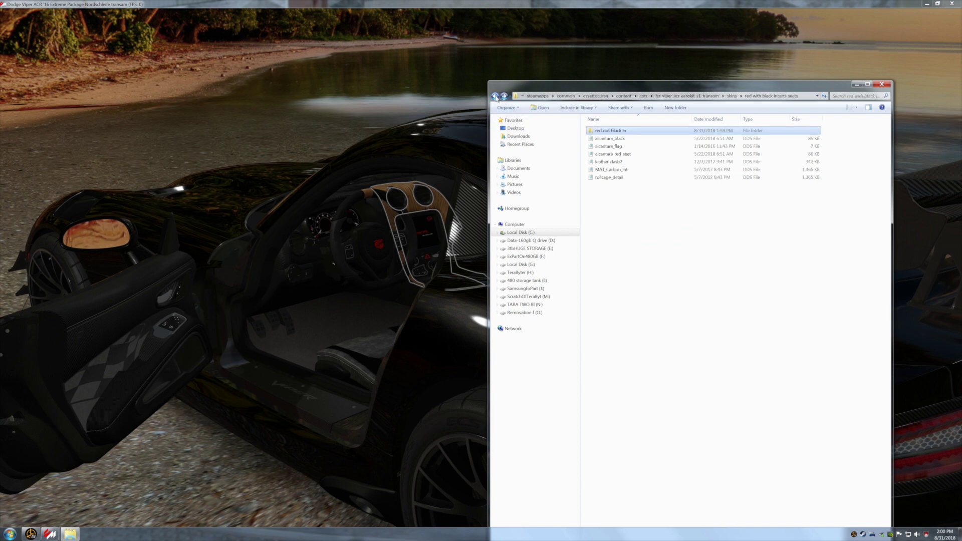
{"action": "right_click", "coordinate": [598, 164]}
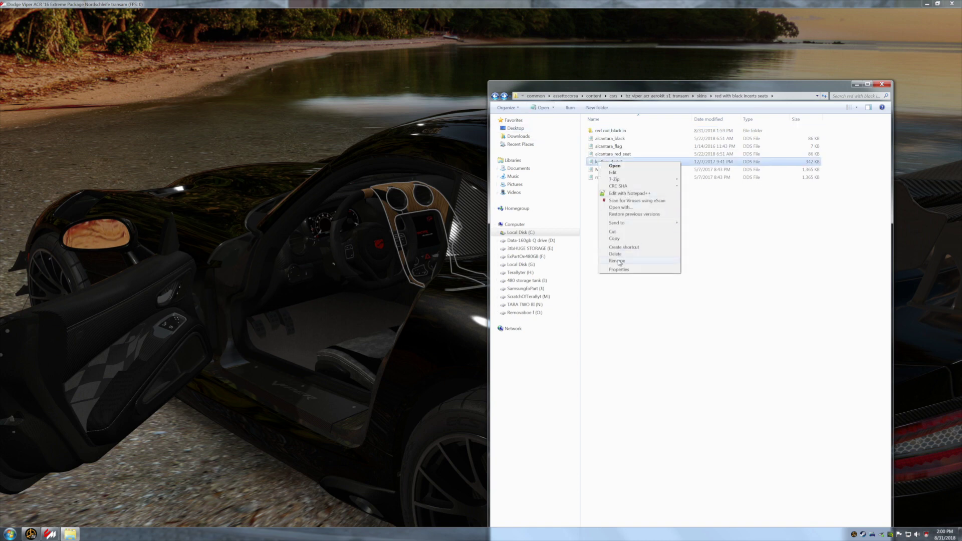
{"action": "left_click", "coordinate": [704, 294]}
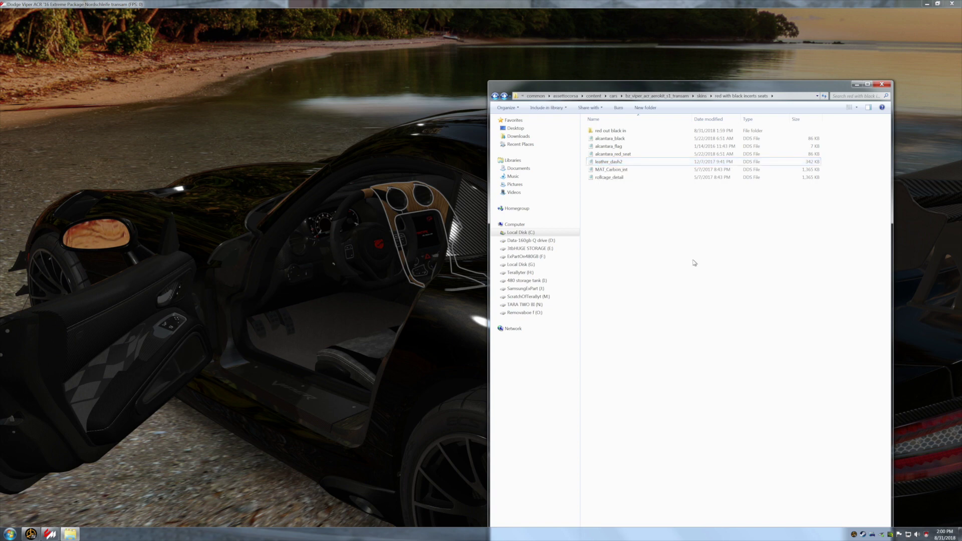
{"action": "left_click", "coordinate": [623, 147]}
{"action": "right_click", "coordinate": [624, 147]}
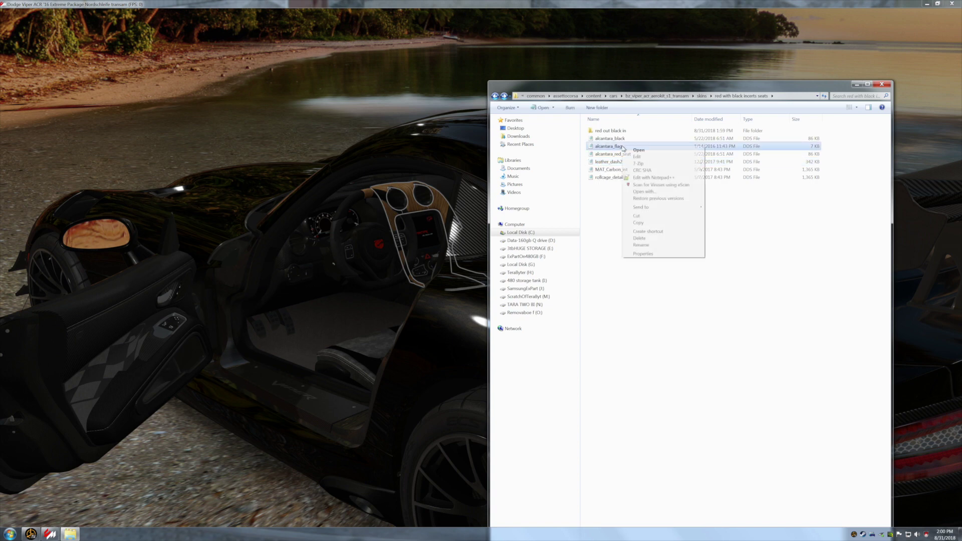
{"action": "left_click", "coordinate": [640, 244]}
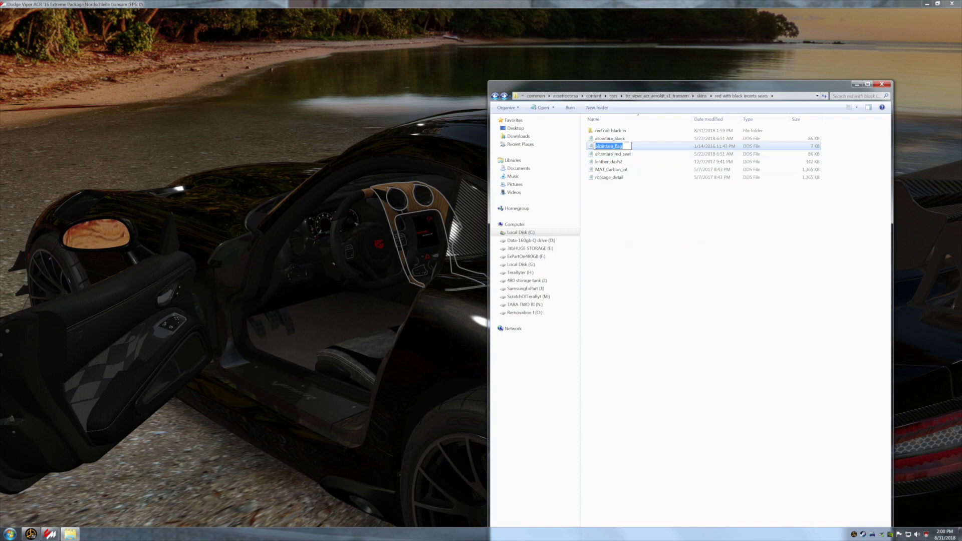
{"action": "left_click", "coordinate": [618, 146]}
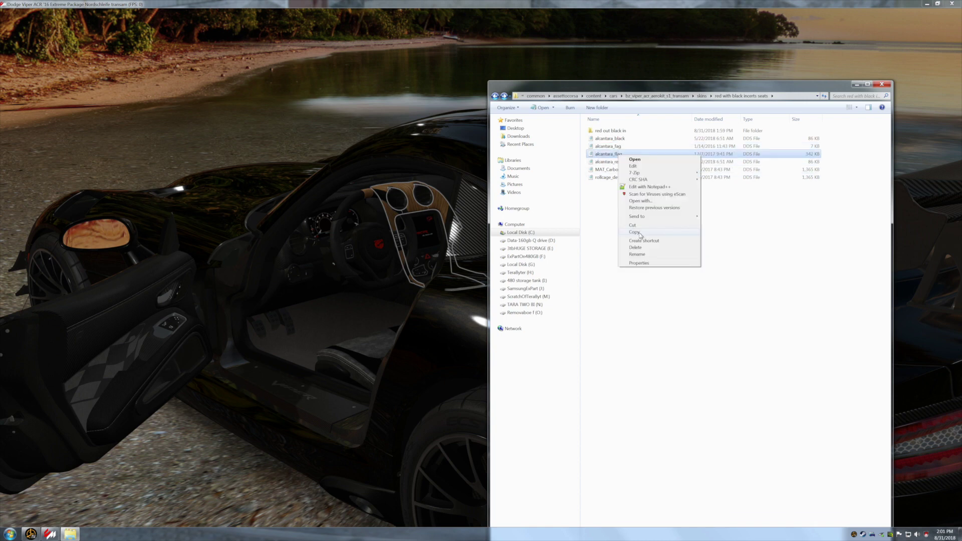
Copy the new alcantara_flag texture from red with black incerts seats into the 11_chp_unit_201 skin folder
{"action": "left_click", "coordinate": [633, 232]}
{"action": "left_click", "coordinate": [495, 96]}
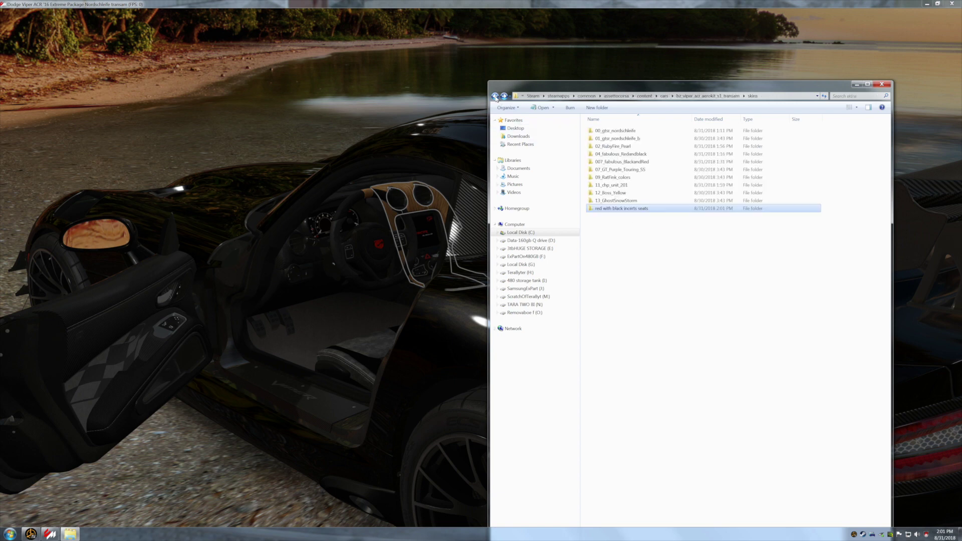
{"action": "double_click", "coordinate": [612, 186]}
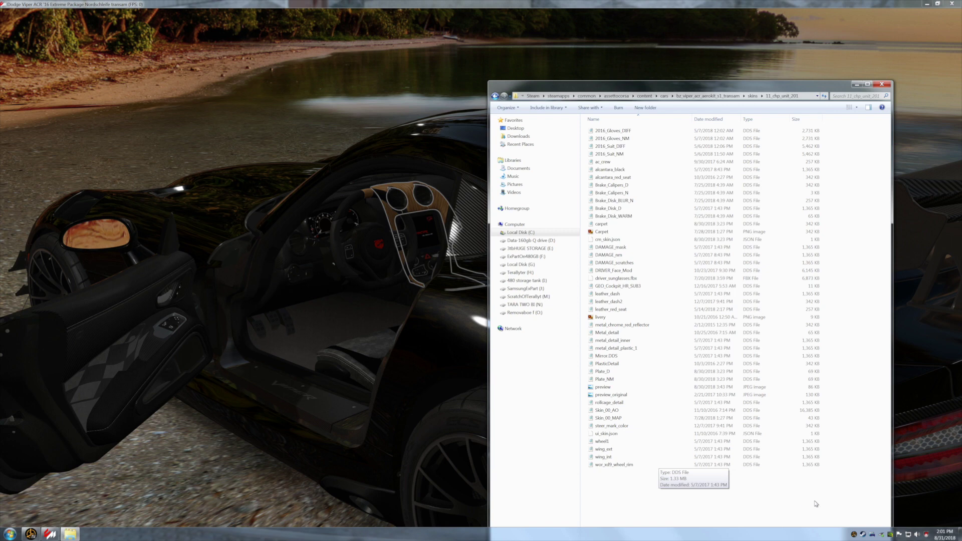
{"action": "right_click", "coordinate": [852, 500]}
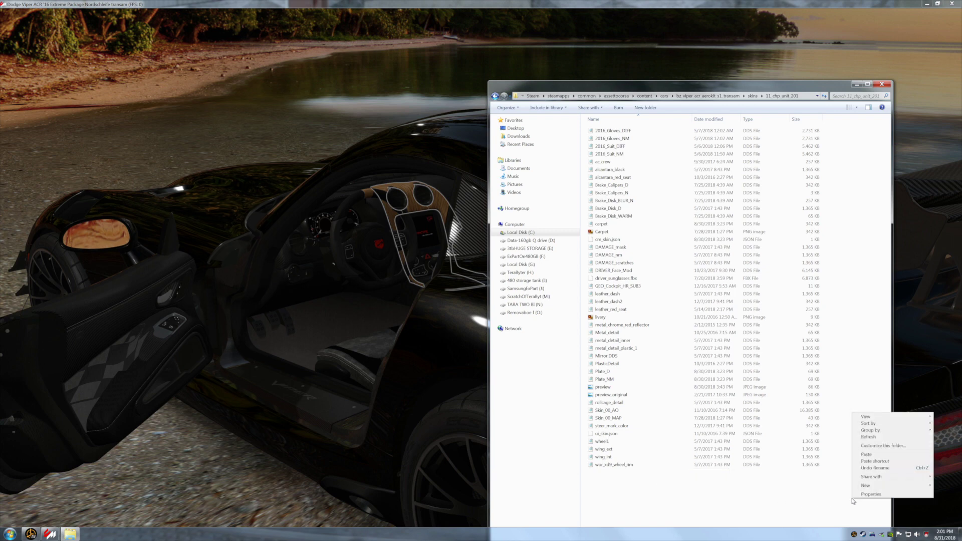
{"action": "left_click", "coordinate": [868, 454]}
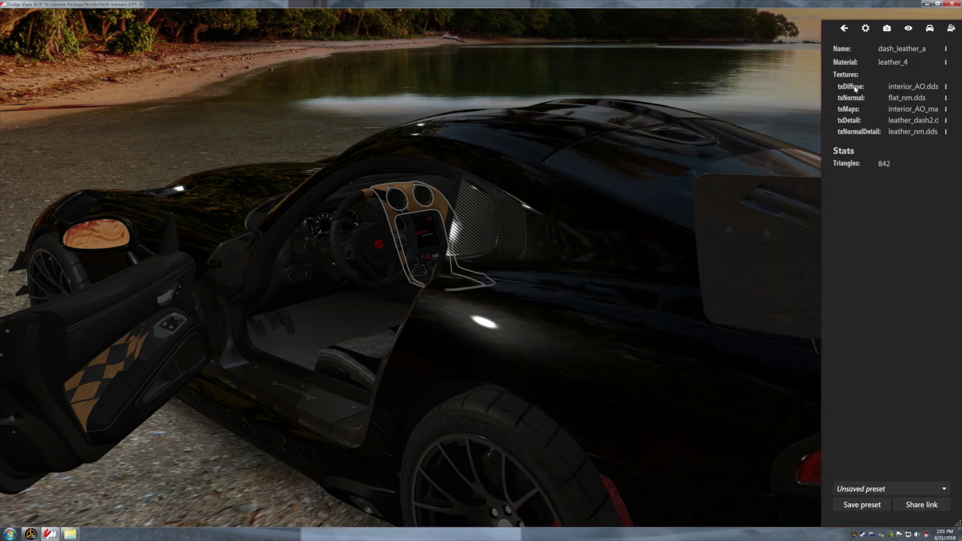
Minimize the file explorer and examine the door inserts and cabin through the open left door, then the whole car from the side
{"action": "left_click", "coordinate": [857, 84]}
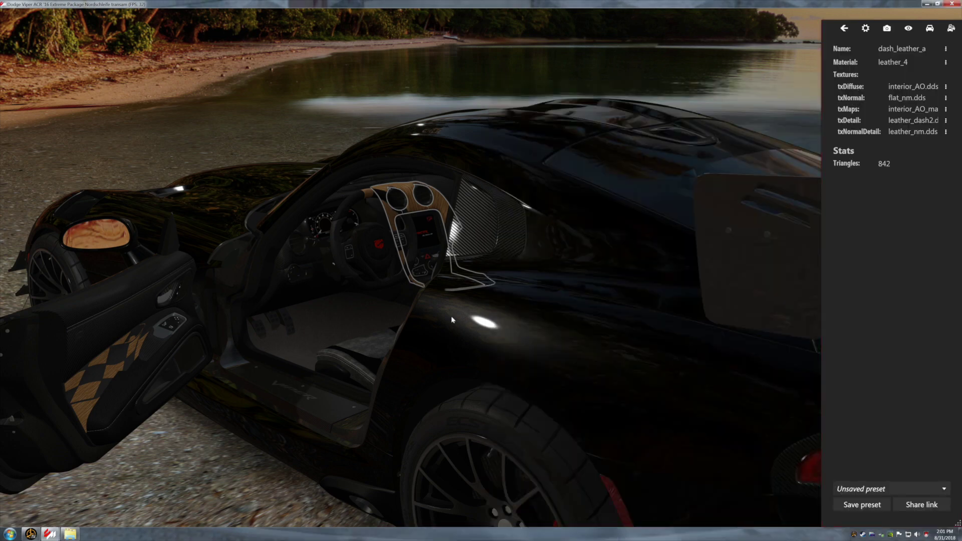
{"action": "left_click_drag", "start_coordinate": [214, 364], "coordinate": [315, 269]}
{"action": "left_click", "coordinate": [186, 163]}
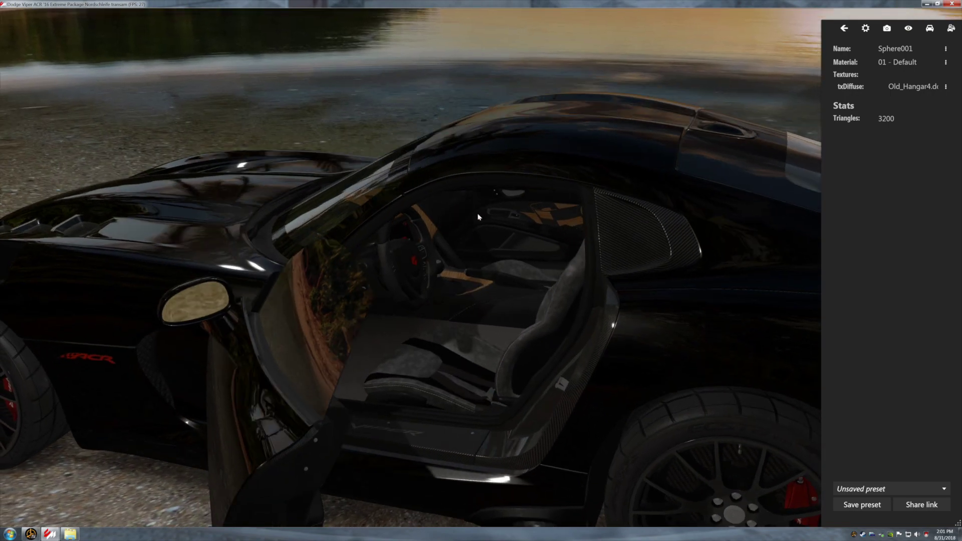
{"action": "left_click_drag", "start_coordinate": [474, 230], "coordinate": [663, 238]}
{"action": "scroll", "coordinate": [540, 288], "scroll_direction": "down", "scroll_amount": 5}
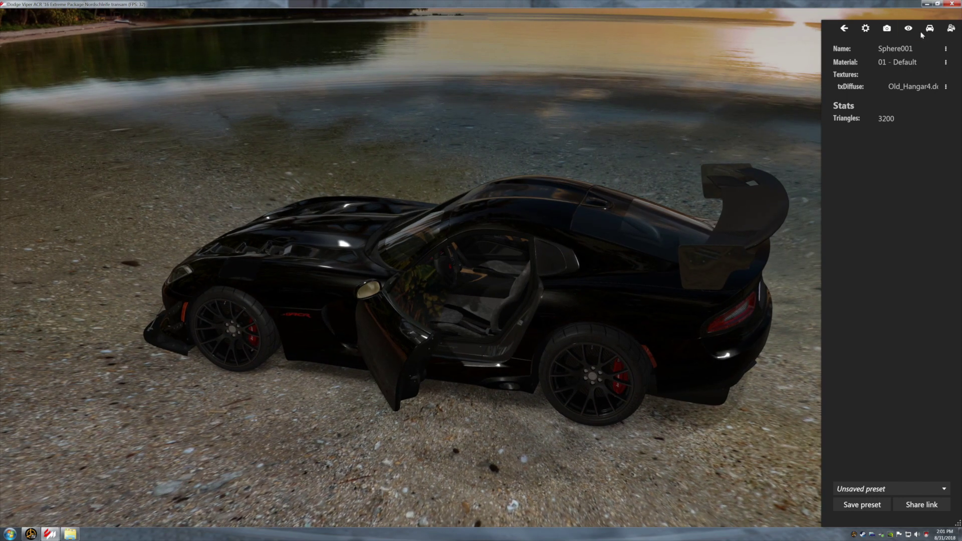
Close the car's left door and view the cabin through the windows and the exterior from the front
{"action": "left_click", "coordinate": [929, 29]}
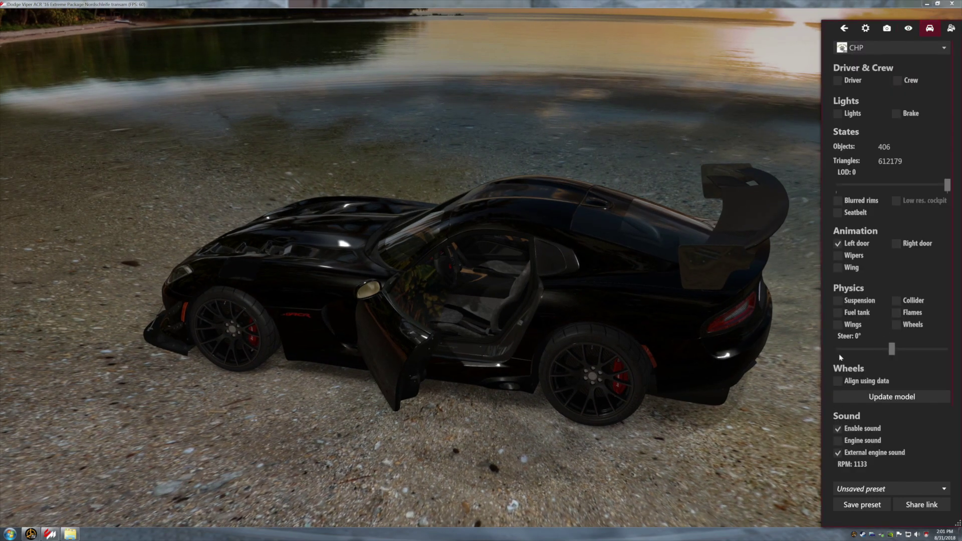
{"action": "left_click", "coordinate": [837, 244]}
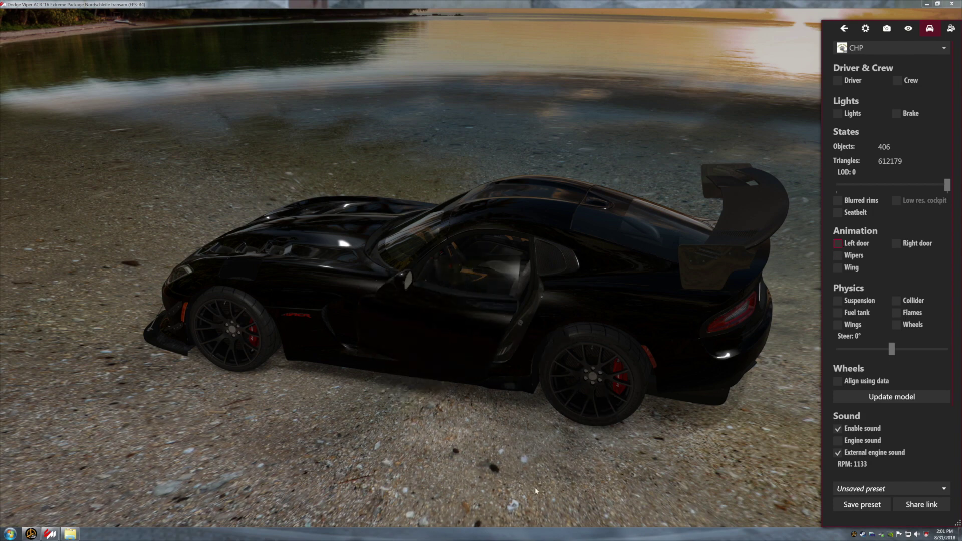
{"action": "scroll", "coordinate": [364, 324], "scroll_direction": "up", "scroll_amount": 8}
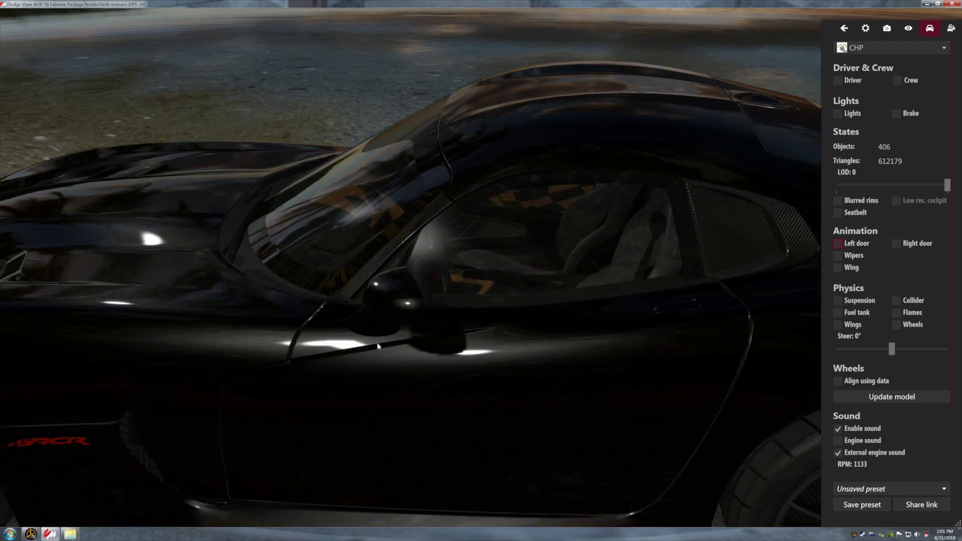
{"action": "left_click_drag", "start_coordinate": [296, 369], "coordinate": [453, 388]}
{"action": "scroll", "coordinate": [374, 354], "scroll_direction": "down", "scroll_amount": 4}
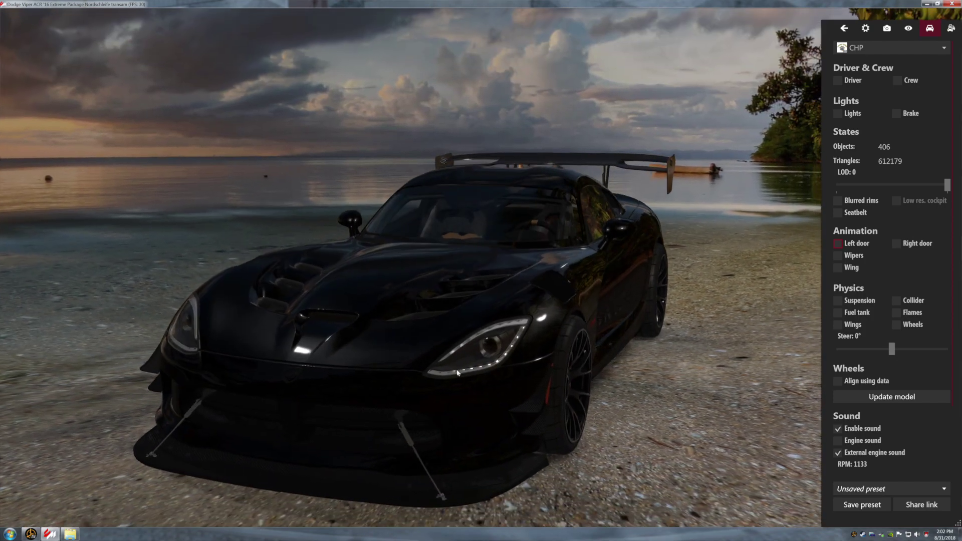